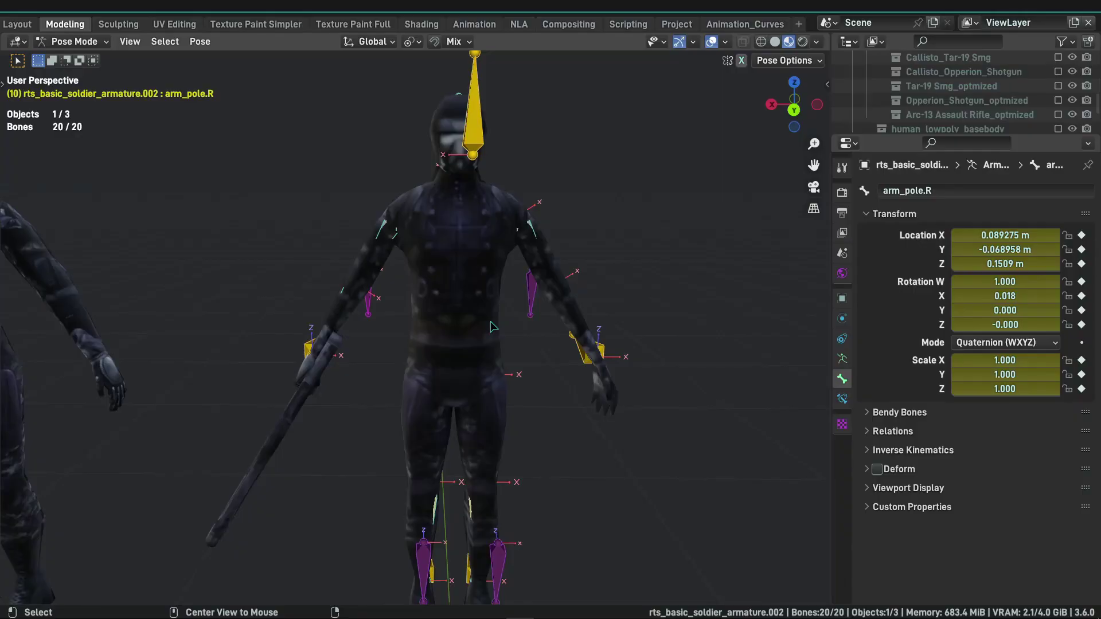
Inspect the posed soldier from several sides in wireframe view
middle_click_drag(413, 275, 460, 309)
scroll(460, 309, "up", 1, "alt")
middle_click_drag(655, 274, 624, 256)
key("alt+a")
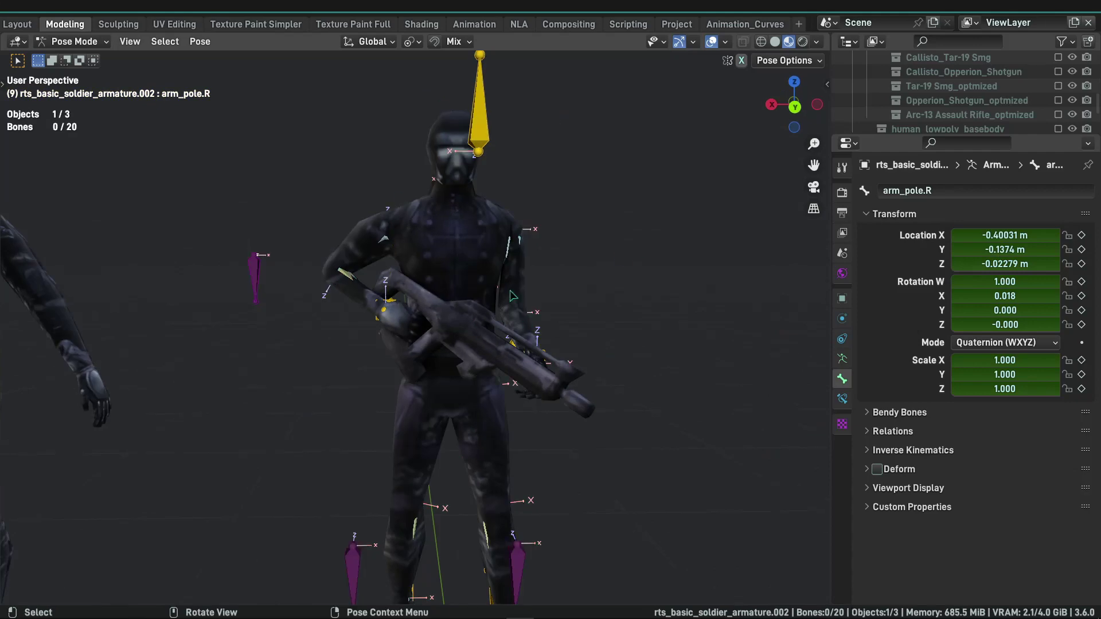
mouse_move(474, 223)
middle_mouse_down()
mouse_move(610, 240)
mouse_move(502, 277)
middle_mouse_up()
key("shift+z")
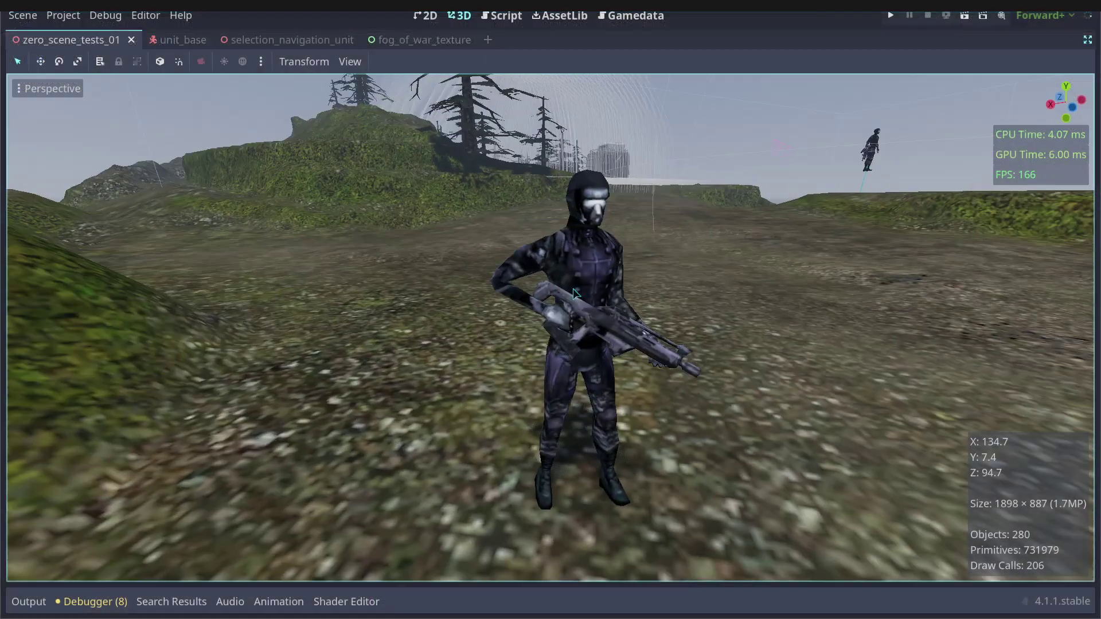
middle_click_drag(659, 310, 528, 305)
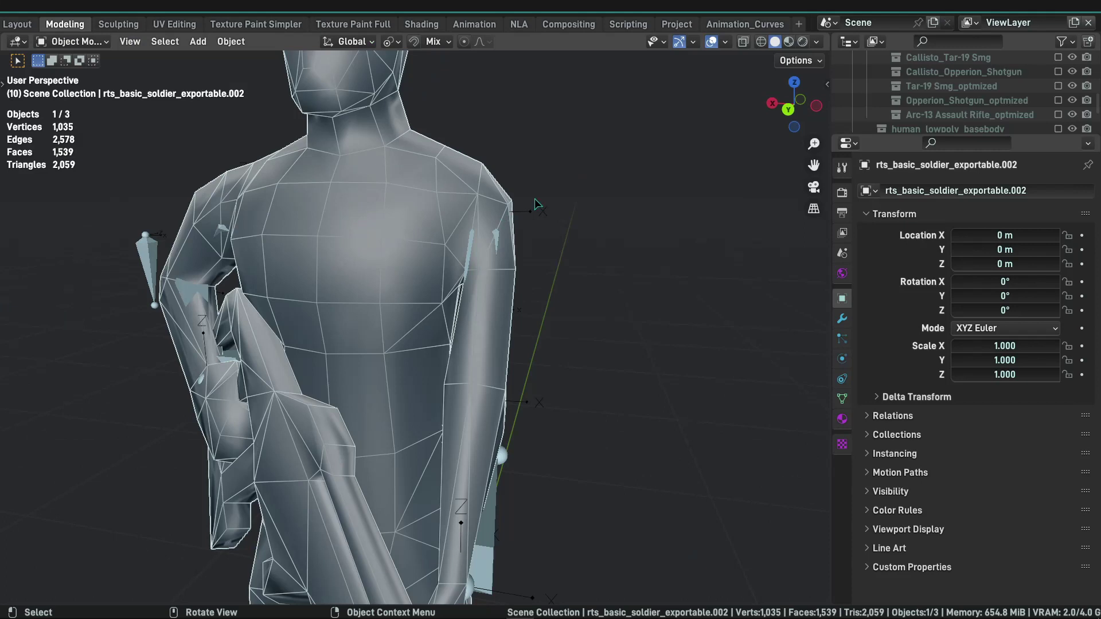
middle_click_drag(547, 179, 304, 235)
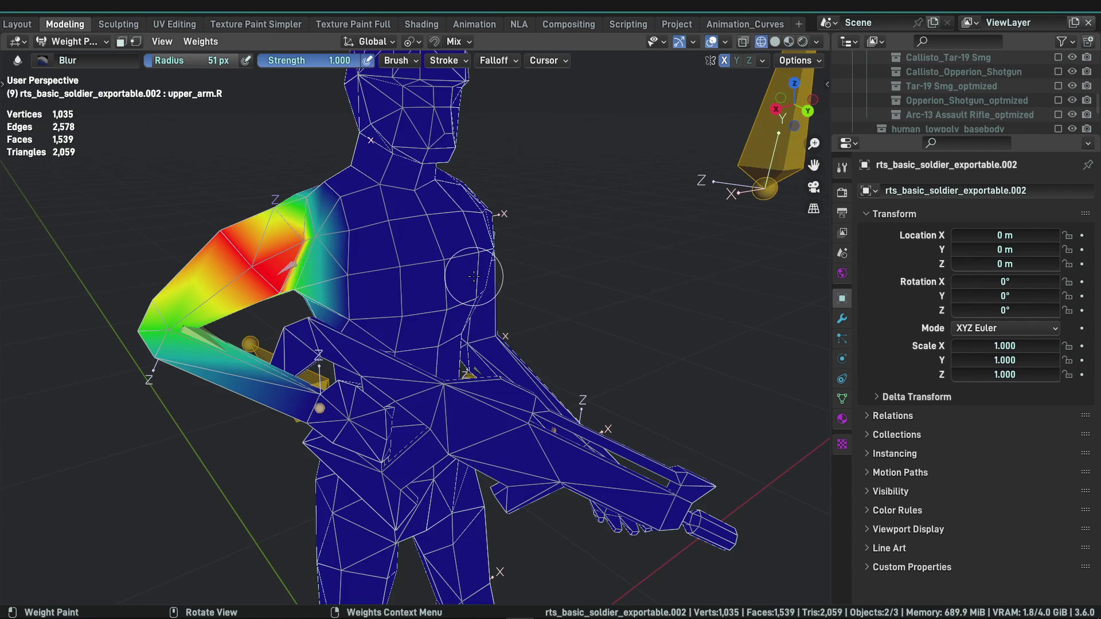
middle_click_drag(474, 277, 752, 356)
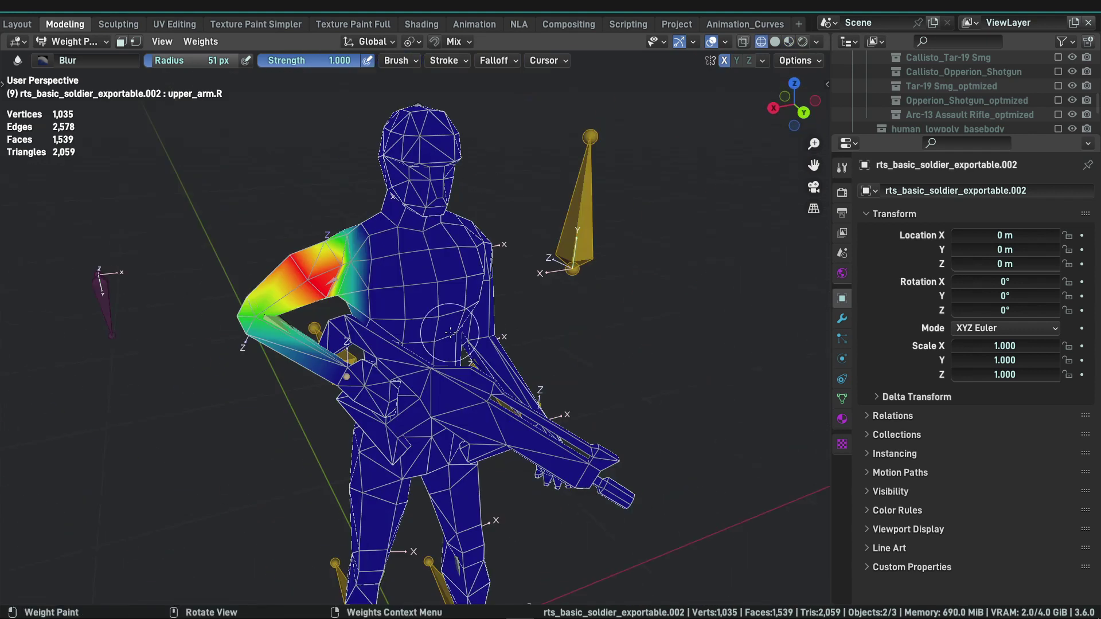
Push the Idle01 action into its own NLA track after undoing a trial Stash
left_click(551, 271)
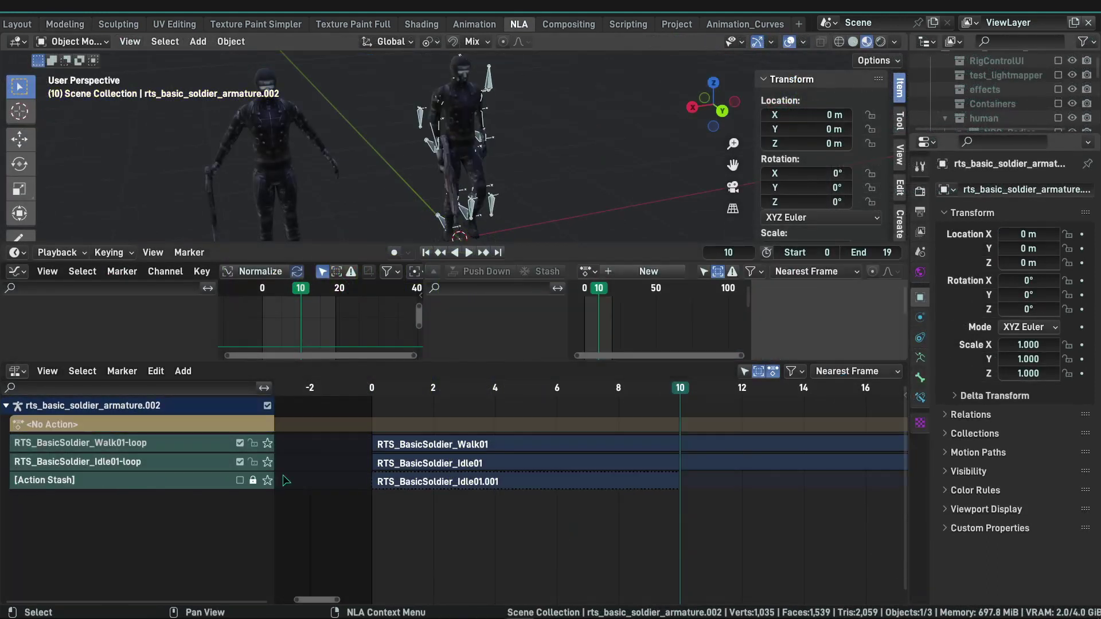
key("ctrl+z")
left_click(267, 425)
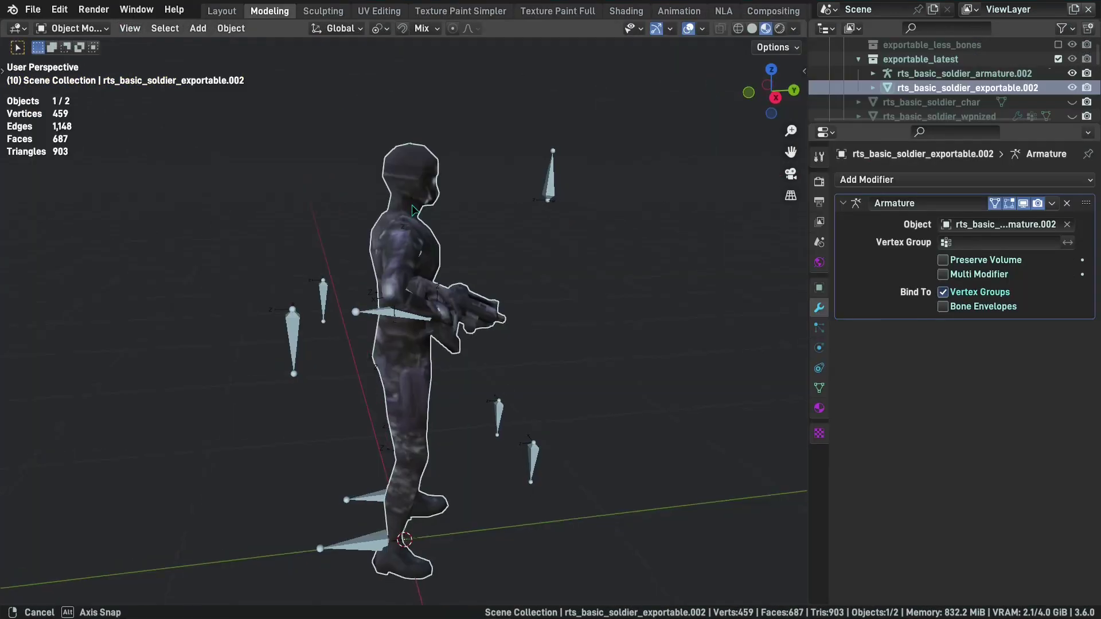
middle_click_drag(476, 436, 261, 229)
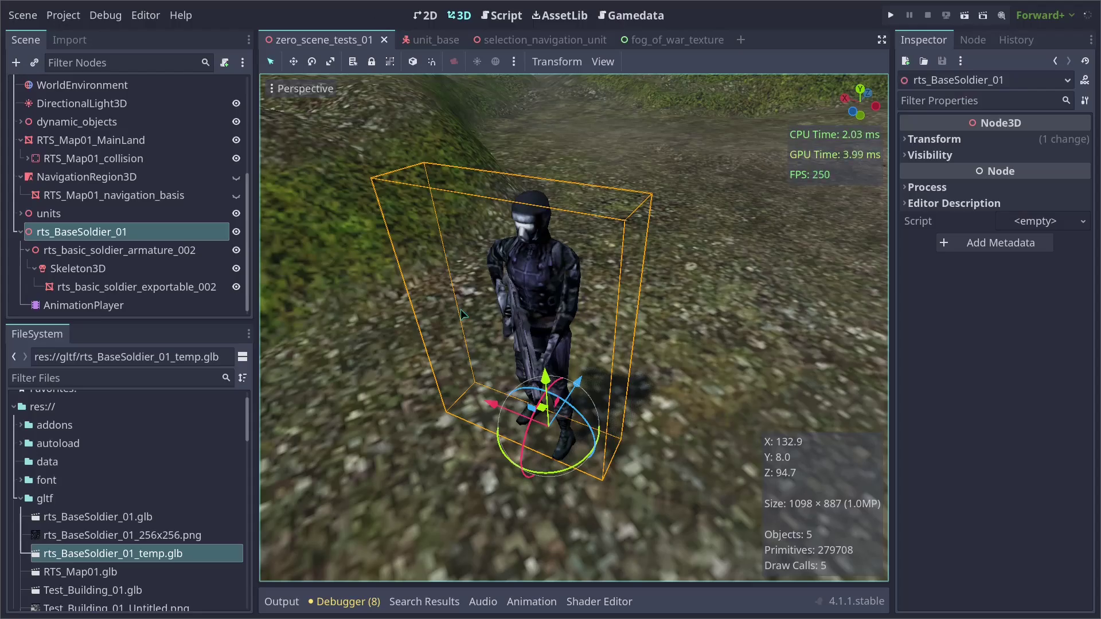
Save the Godot scene, box-select the soldier squad in-game and right-click a spot to move them
key("ctrl+s")
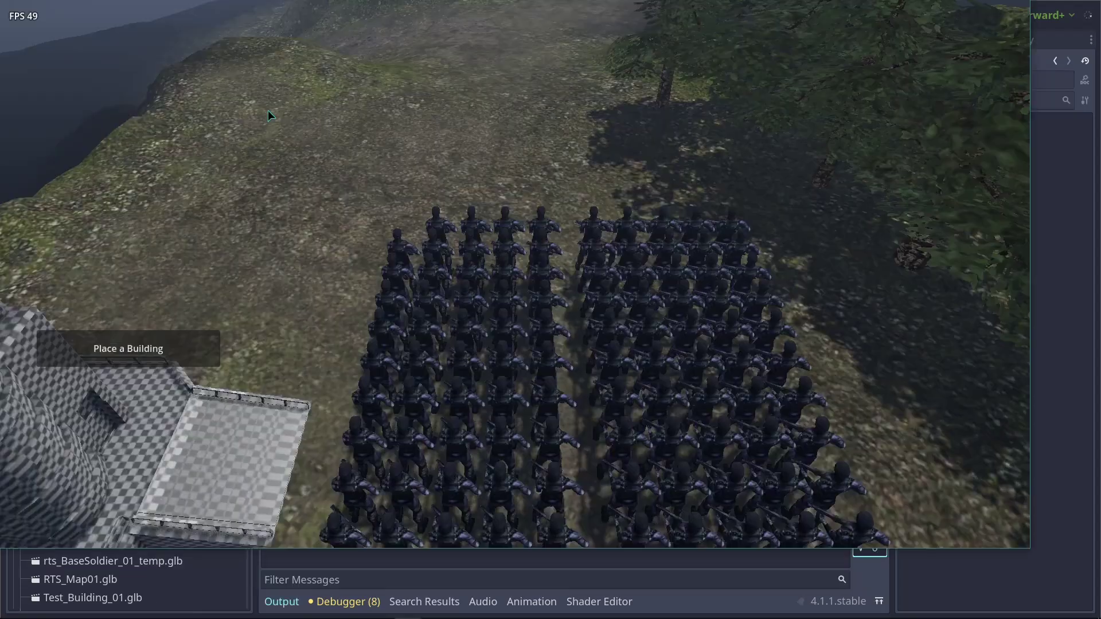
left_click_drag(268, 111, 563, 340)
key("w")
key("a")
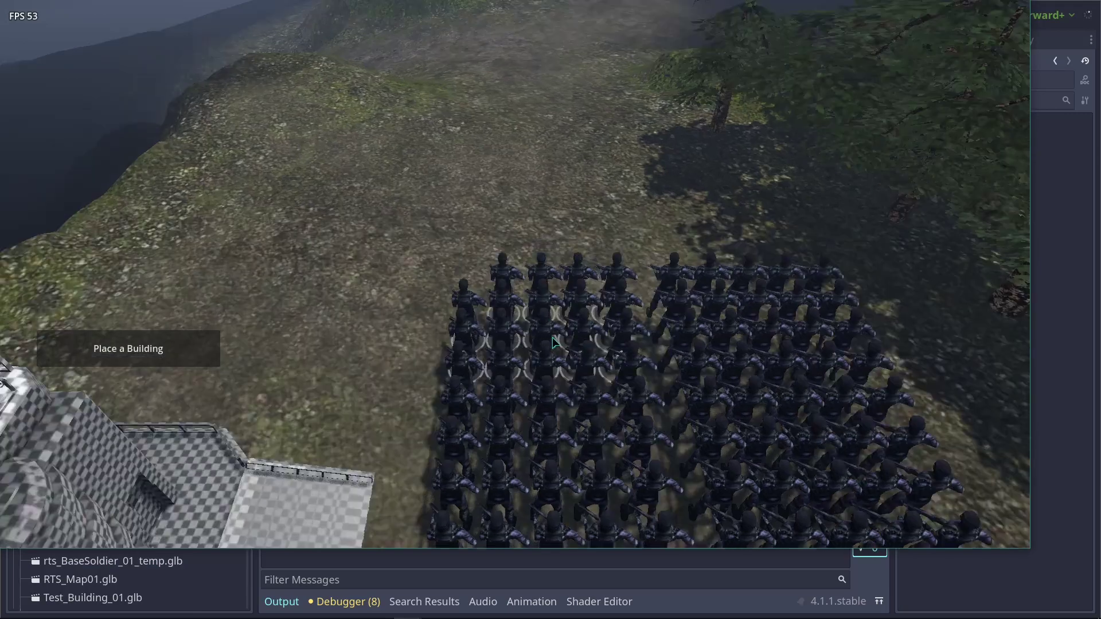
right_click(433, 240)
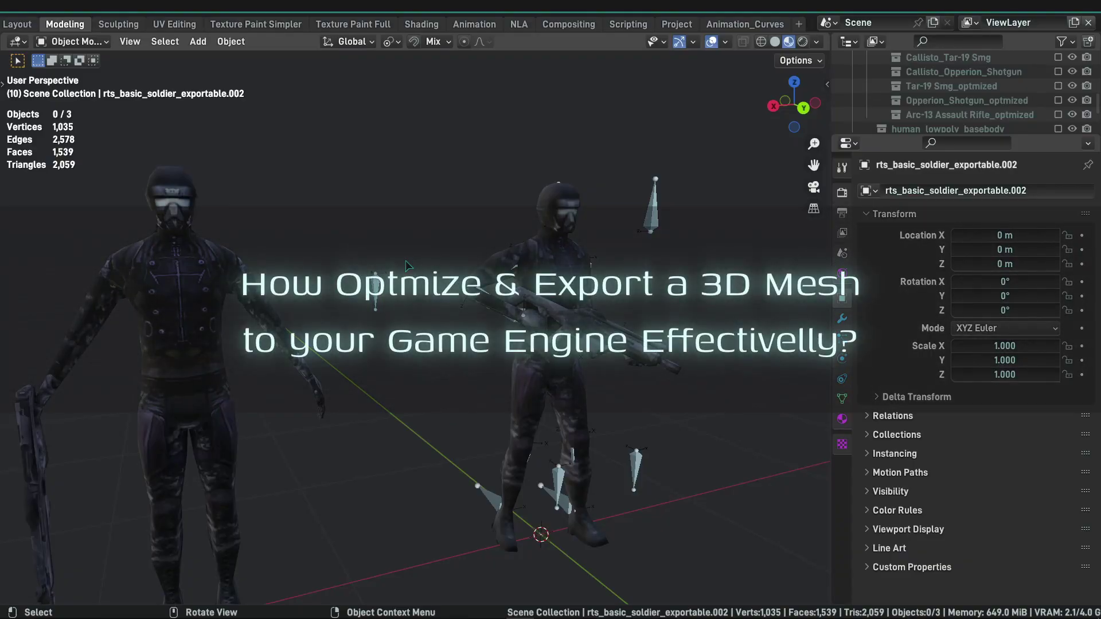
middle_click_drag(298, 194, 451, 165, "shift")
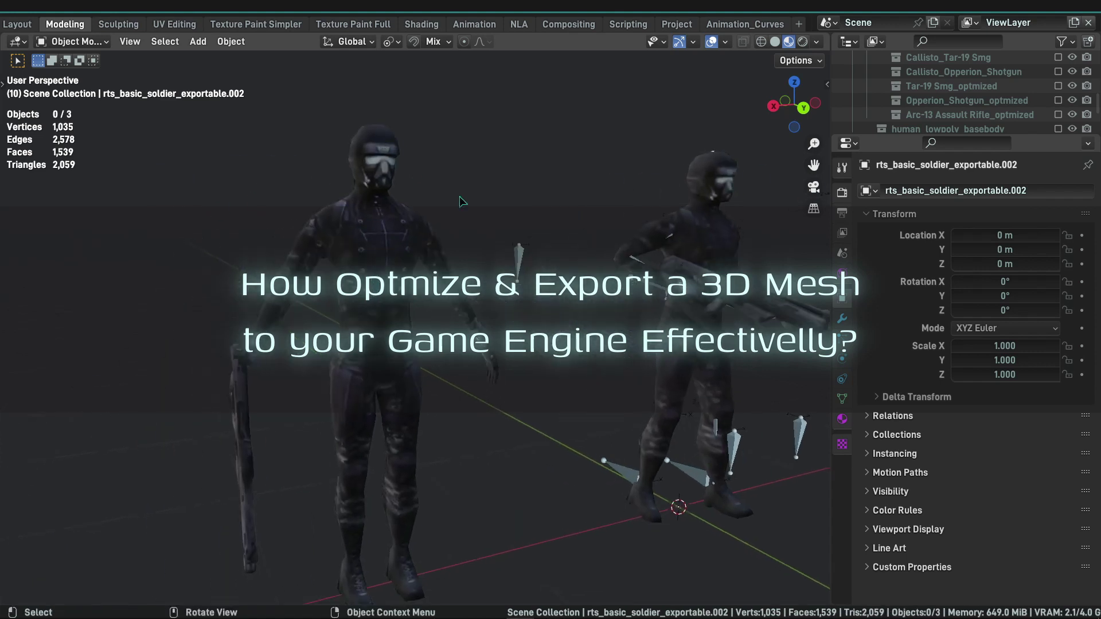
middle_click_drag(414, 231, 394, 236)
left_click(394, 235)
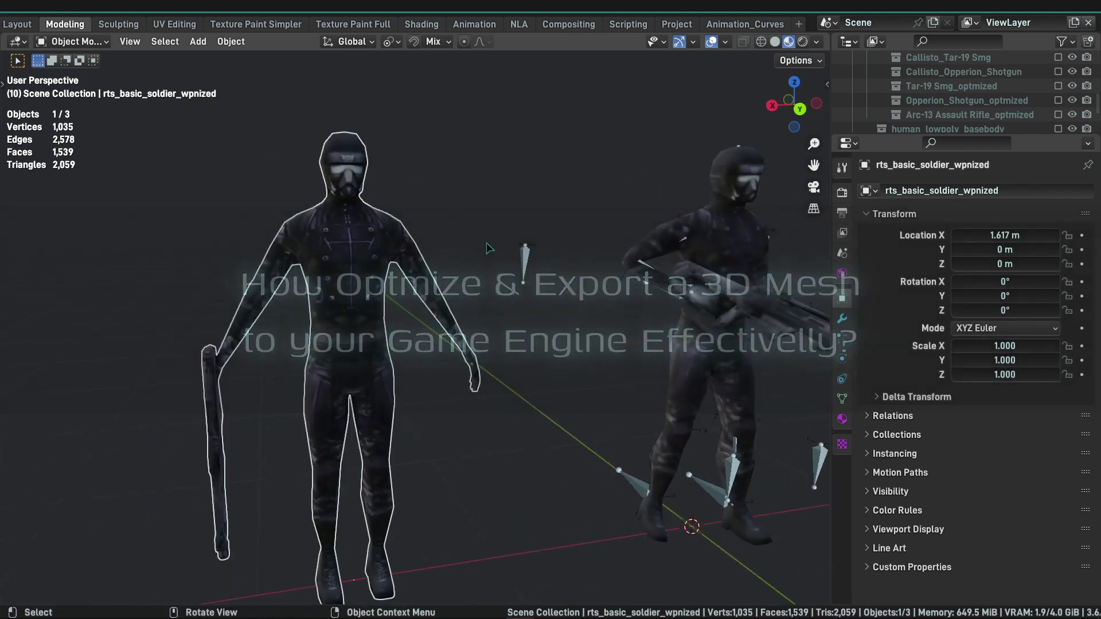
key("shift+z")
key("shift+z")
key("q")
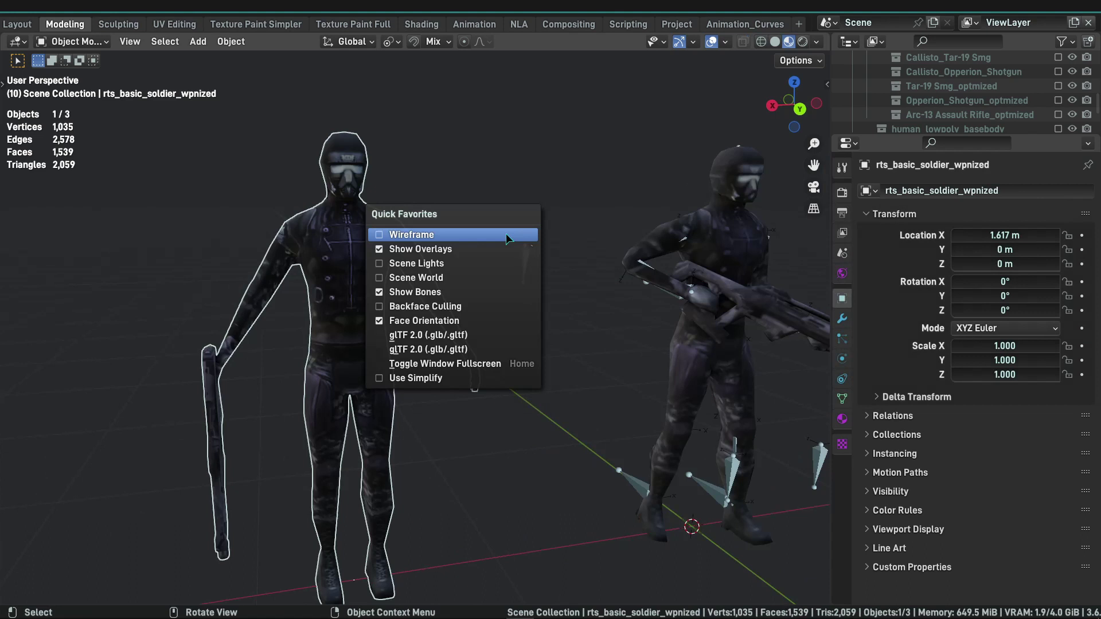
left_click(506, 234)
mouse_move(356, 232)
middle_mouse_down("shift")
mouse_move(409, 223)
mouse_move(409, 214)
middle_mouse_up("shift")
key("Tab")
middle_click_drag(112, 242, 64, 164)
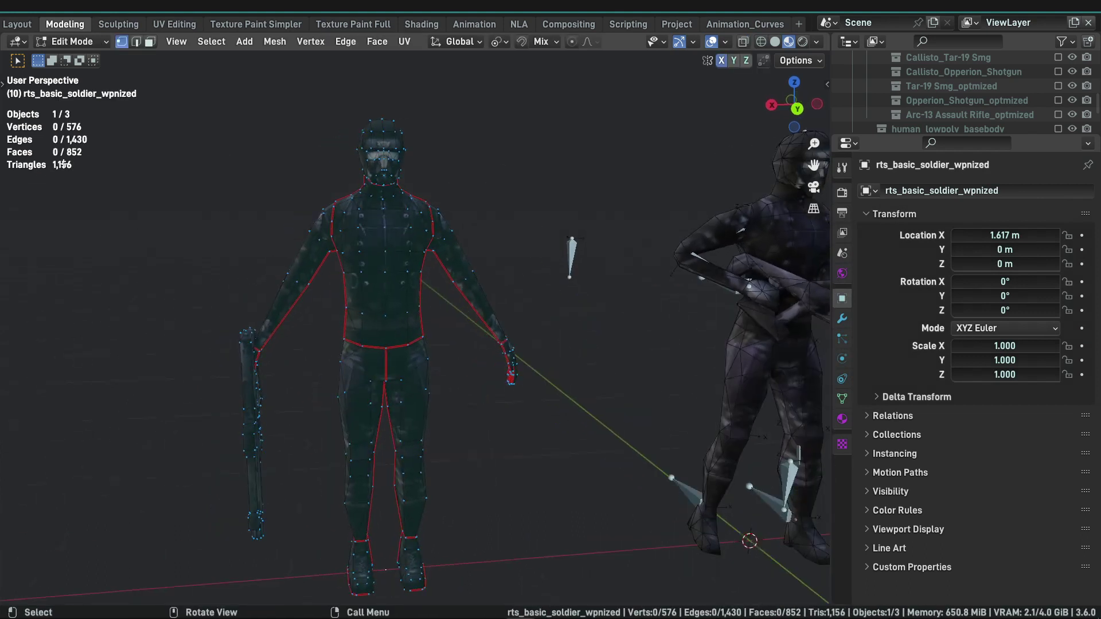
middle_click_drag(488, 218, 377, 198, "shift")
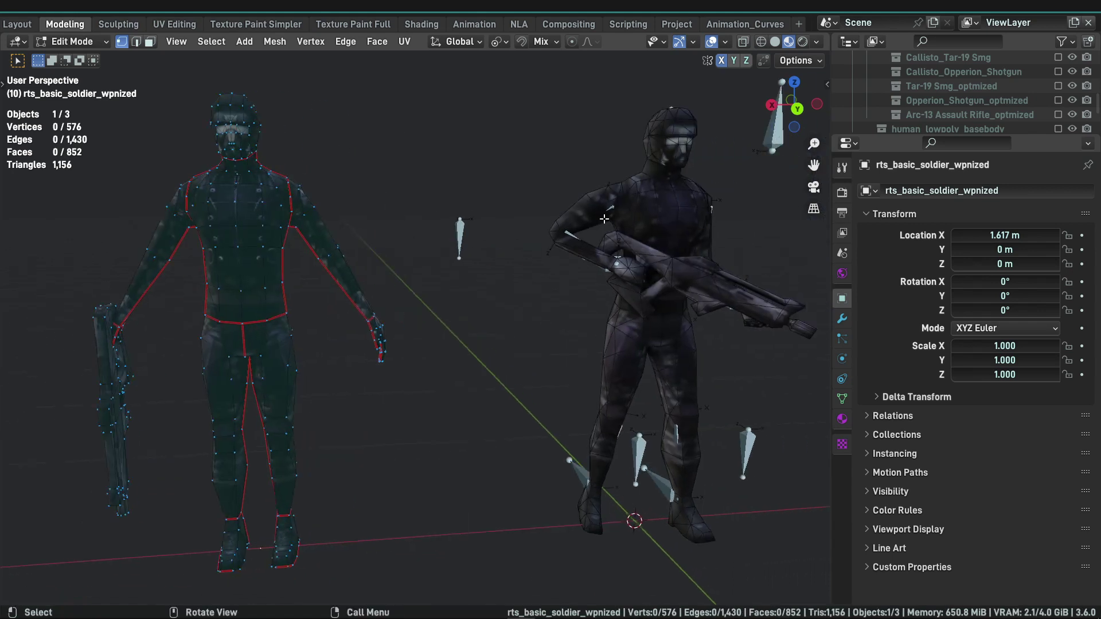
key("Tab")
left_click(678, 209)
middle_click_drag(678, 210, 576, 257, "shift")
middle_click_drag(576, 257, 545, 260)
scroll(545, 258, "up", 3)
key("Tab")
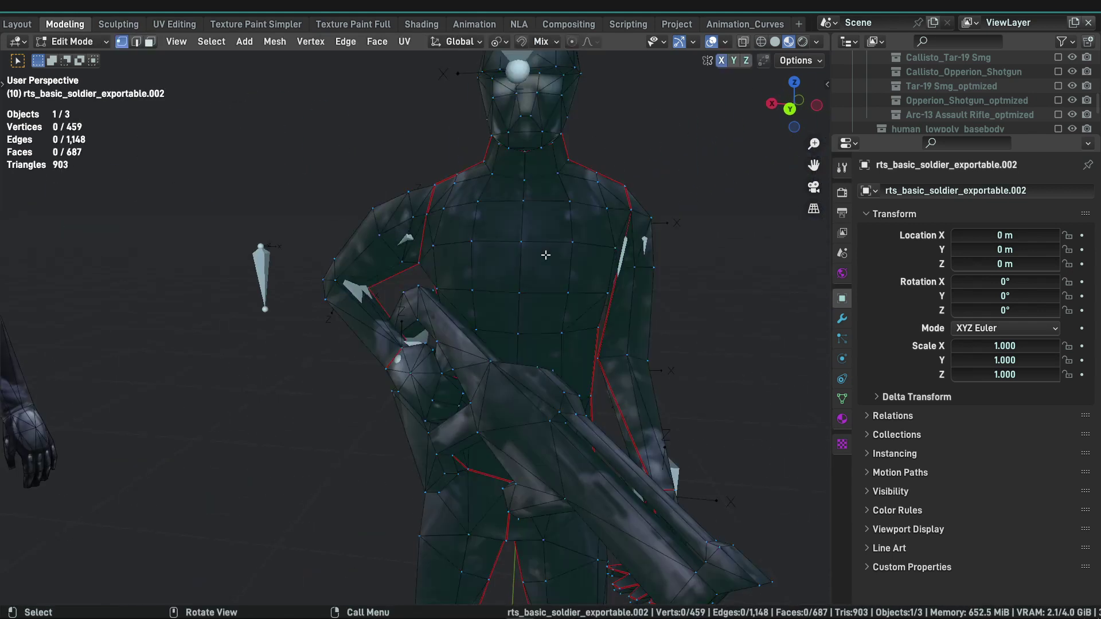
scroll(294, 220, "down", 2)
scroll(291, 263, "down", 5)
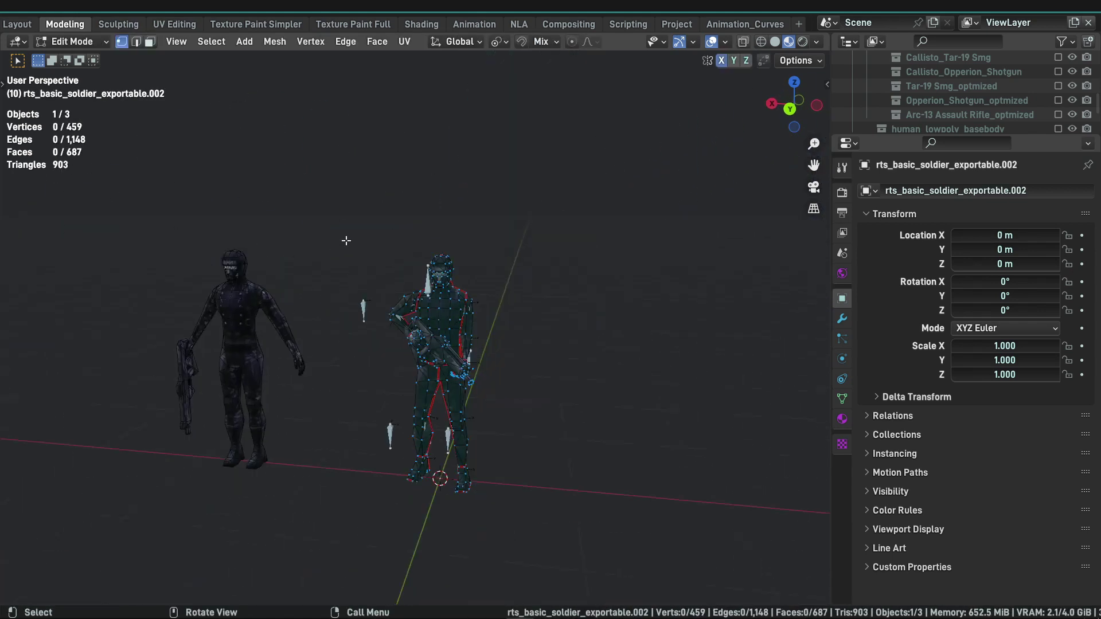
key("Tab")
left_click(389, 243)
middle_click_drag(389, 243, 180, 204)
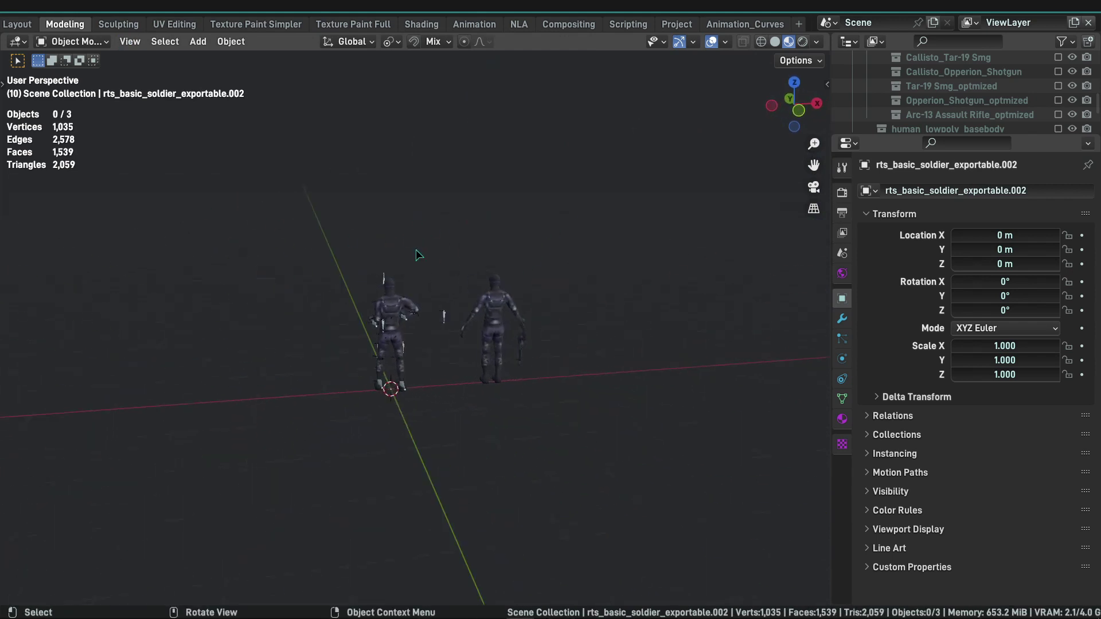
Select the rifle-carrying soldier and briefly inspect its mesh seams in Edit Mode
scroll(386, 263, "down", 2)
scroll(386, 263, "up", 6)
left_click(548, 252)
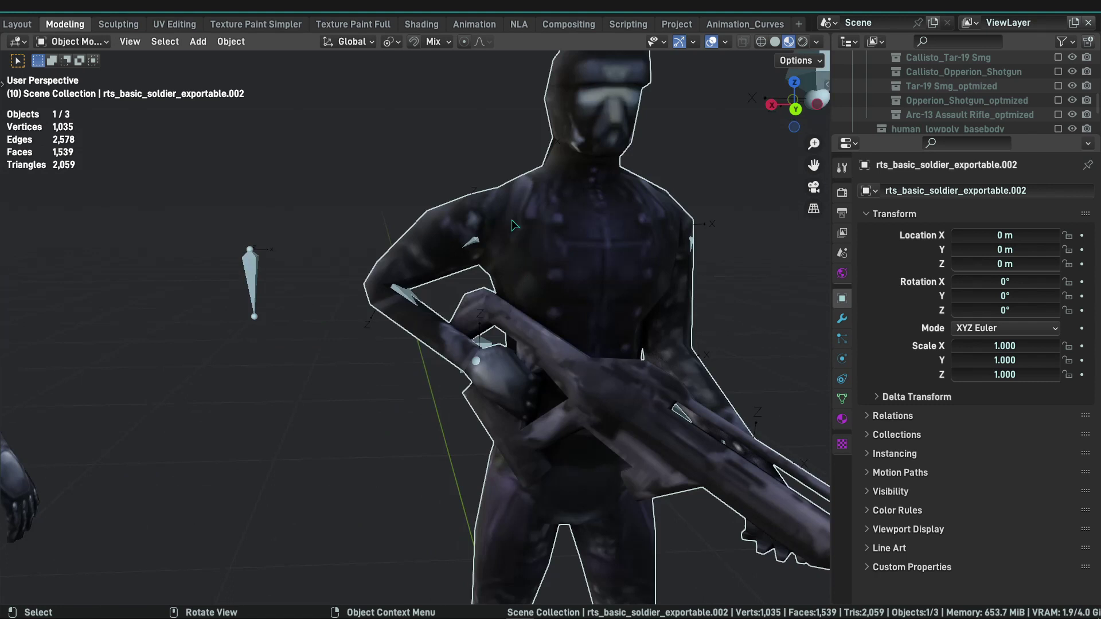
middle_click_drag(515, 224, 376, 196, "shift")
middle_click_drag(191, 223, 246, 213)
scroll(434, 149, "up", 4, "shift")
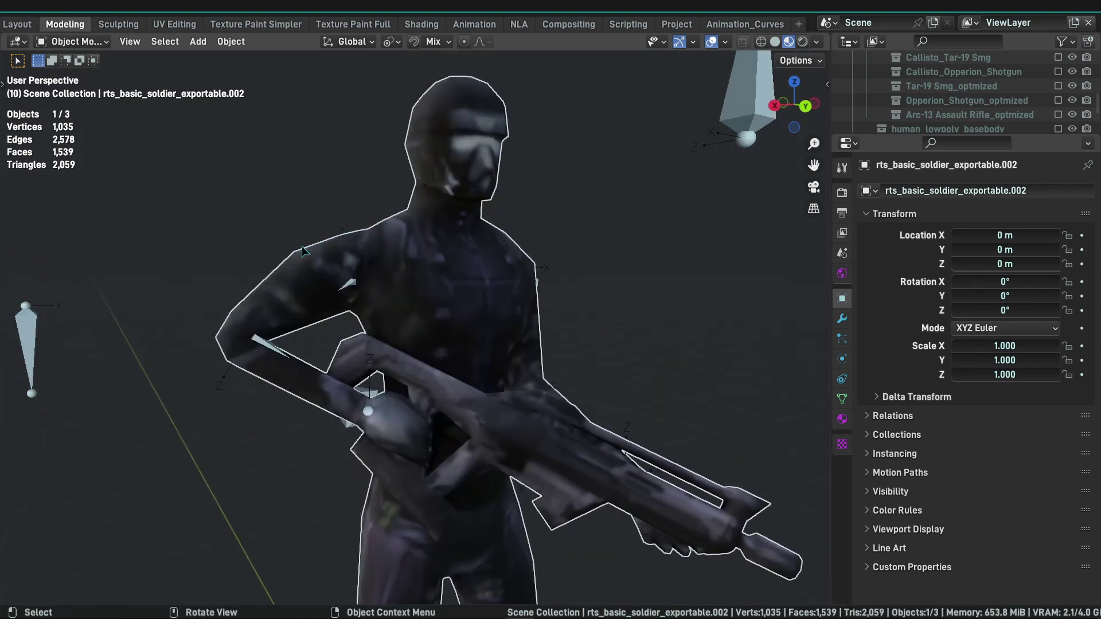
key("Tab")
middle_click_drag(423, 249, 525, 250)
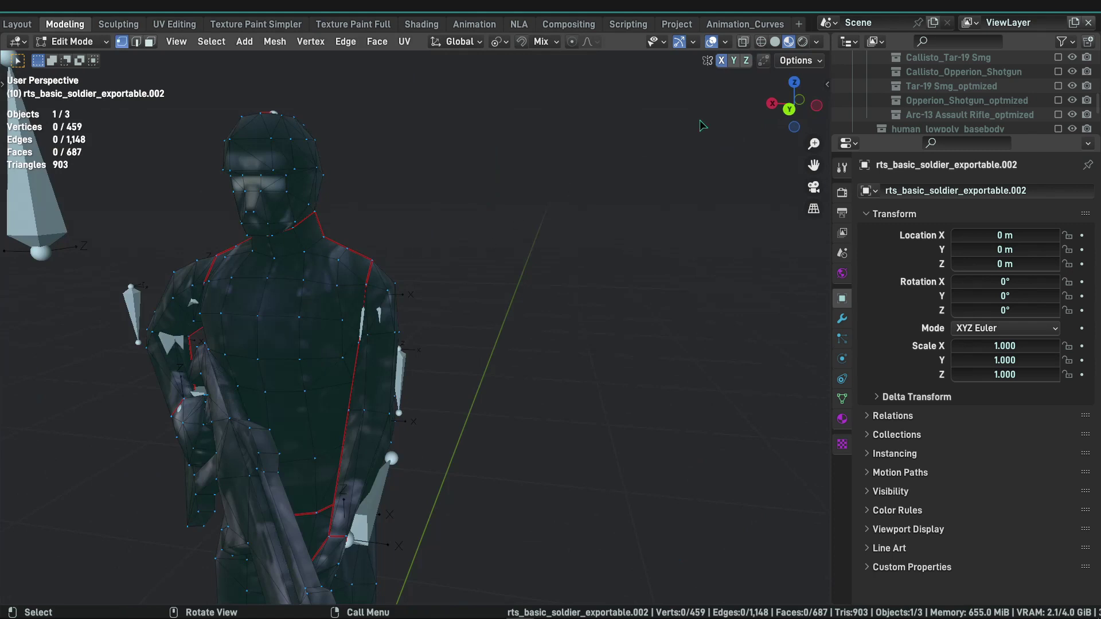
key("Tab")
Switch to Solid shading and turn on the Wireframe overlay from Quick Favorites
left_click(775, 41)
mouse_move(597, 176)
middle_mouse_down()
mouse_move(420, 228)
mouse_move(550, 201)
mouse_move(663, 196)
middle_mouse_up()
key("q")
left_click(417, 228)
scroll(552, 187, "up", 4)
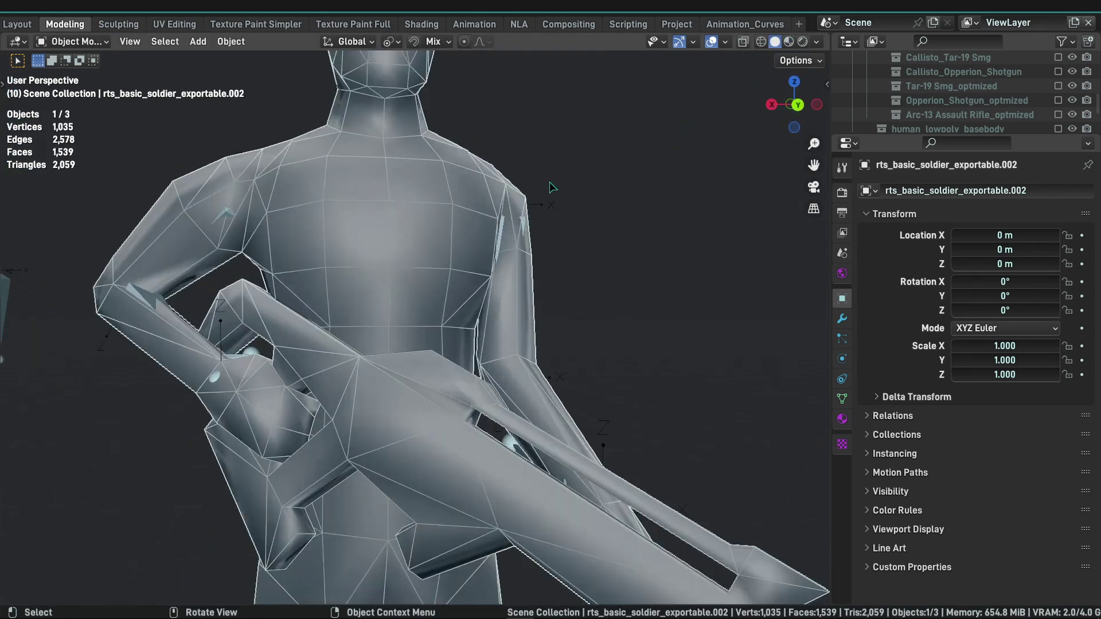
Orbit around the soldier's torso, arm and rifle to inspect the wireframe
middle_click_drag(552, 187, 503, 219)
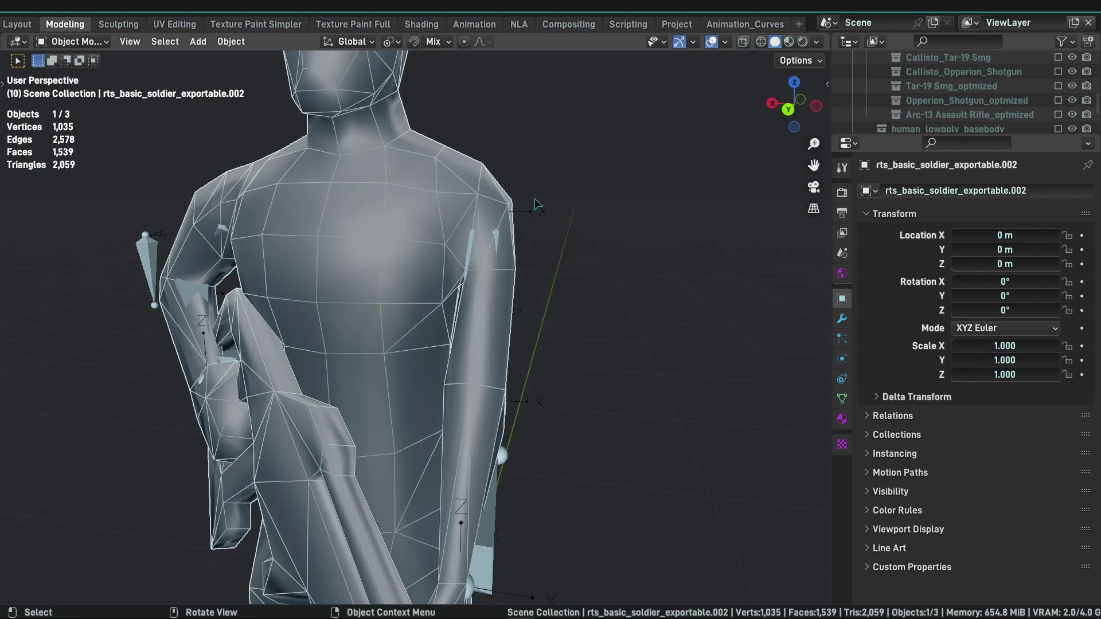
middle_click_drag(523, 184, 264, 220)
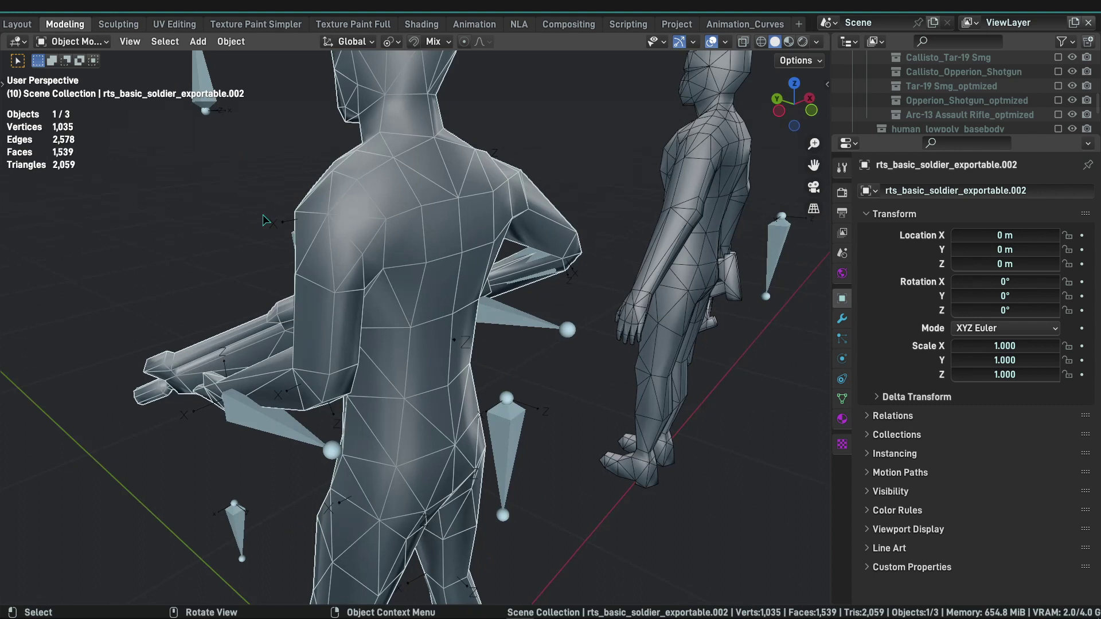
middle_click_drag(467, 381, 473, 155, "shift")
middle_click_drag(413, 253, 620, 319)
scroll(396, 323, "up", 4)
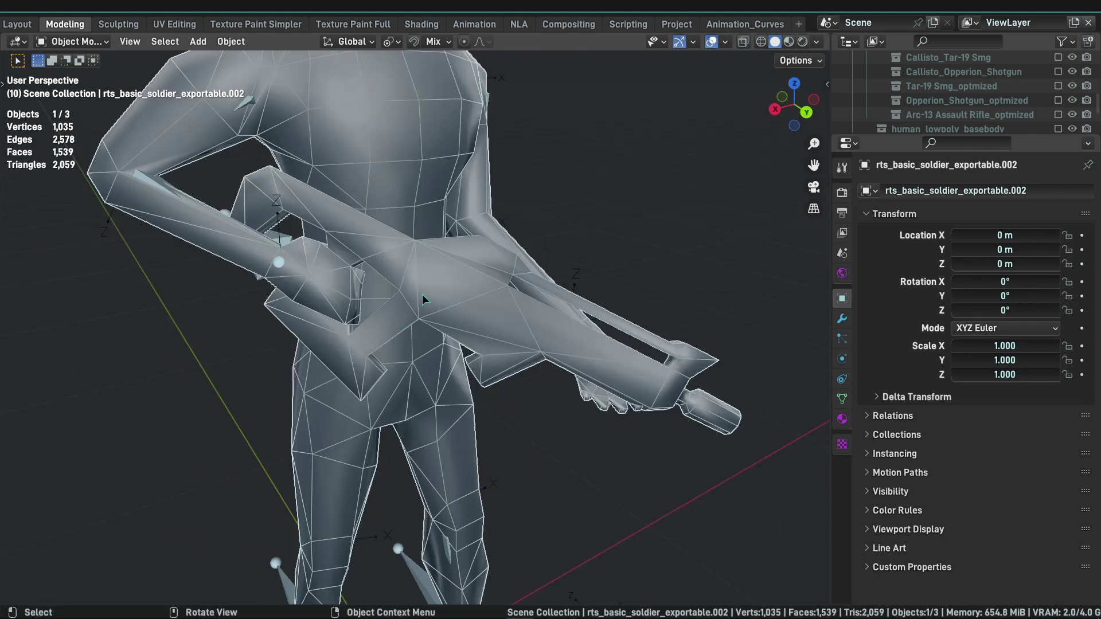
middle_click_drag(480, 280, 573, 301)
scroll(637, 320, "down", 10)
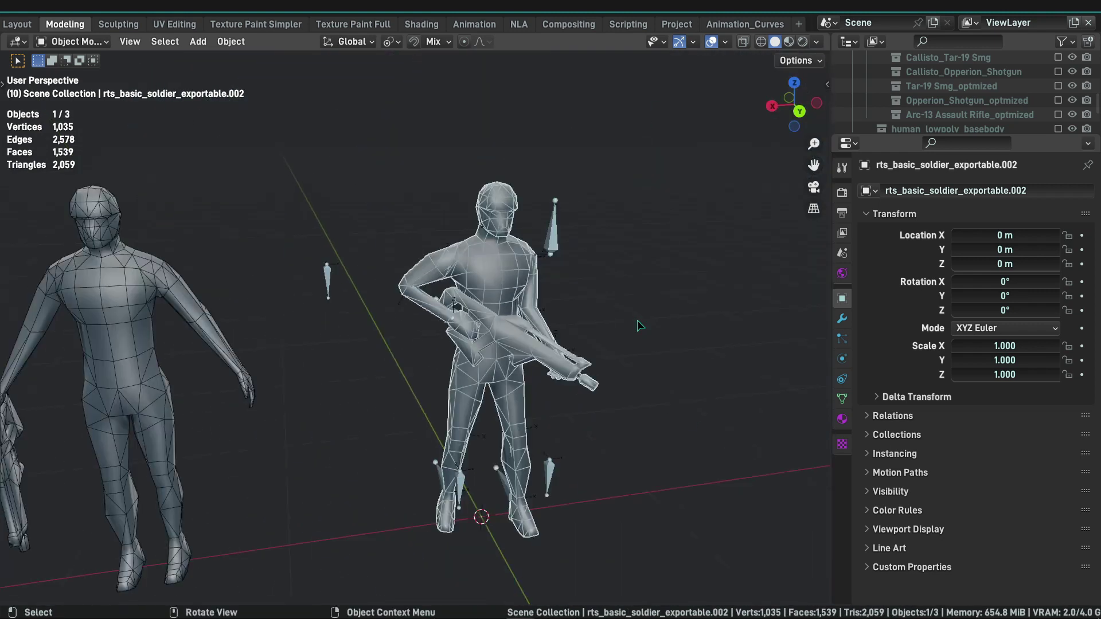
scroll(602, 291, "down", 10)
scroll(453, 228, "up", 17)
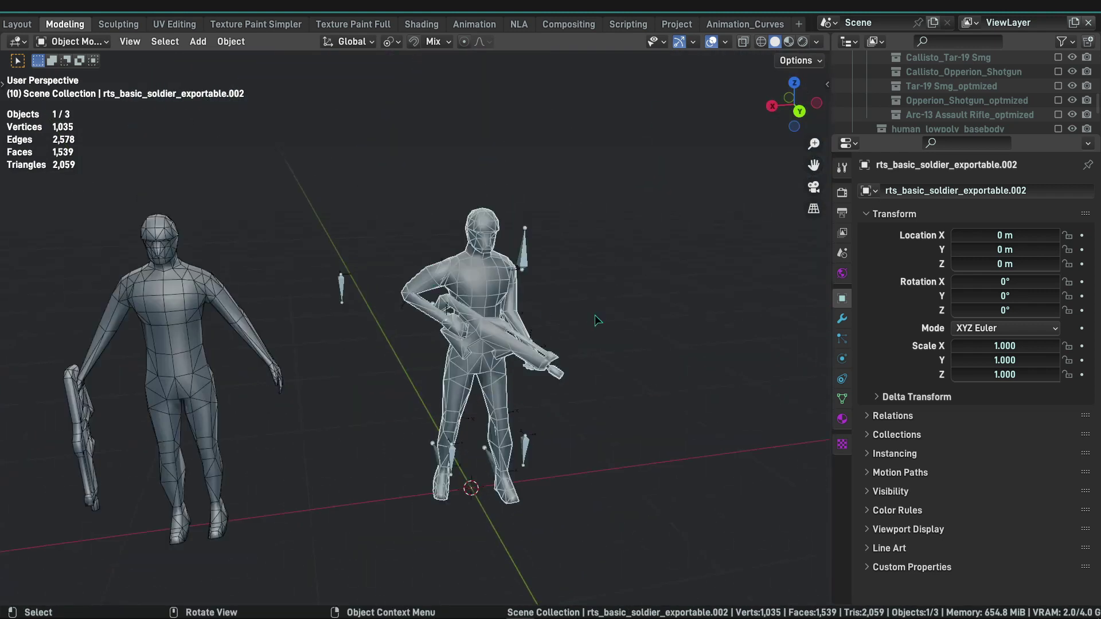
mouse_move(594, 315)
middle_mouse_down()
mouse_move(581, 283)
mouse_move(608, 308)
middle_mouse_up()
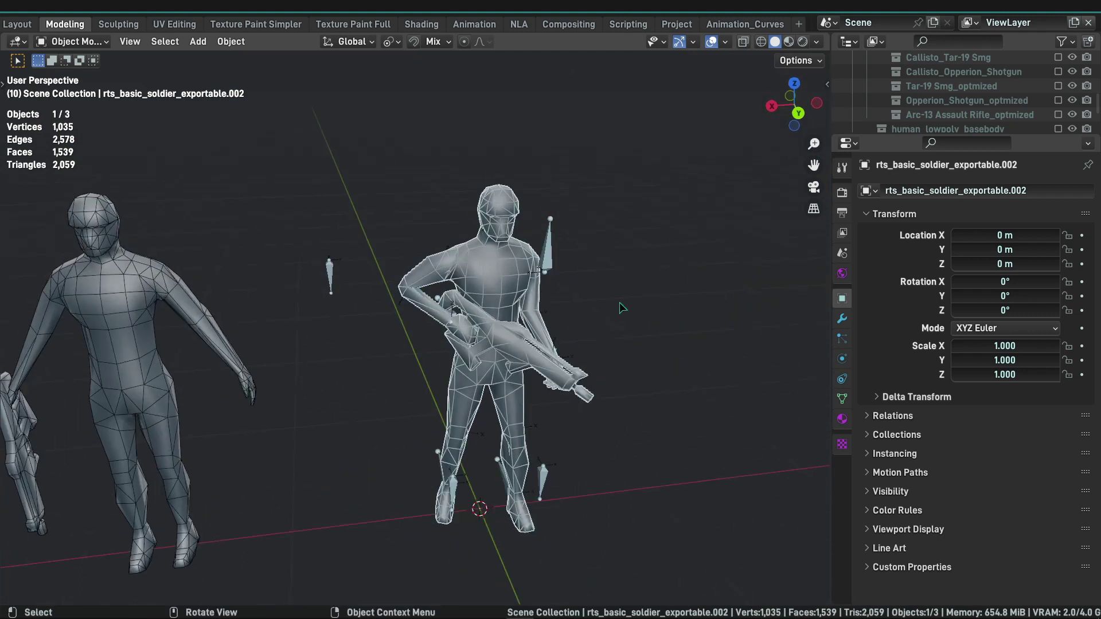
scroll(477, 240, "up", 1)
scroll(480, 271, "down", 2)
middle_click_drag(479, 271, 218, 208)
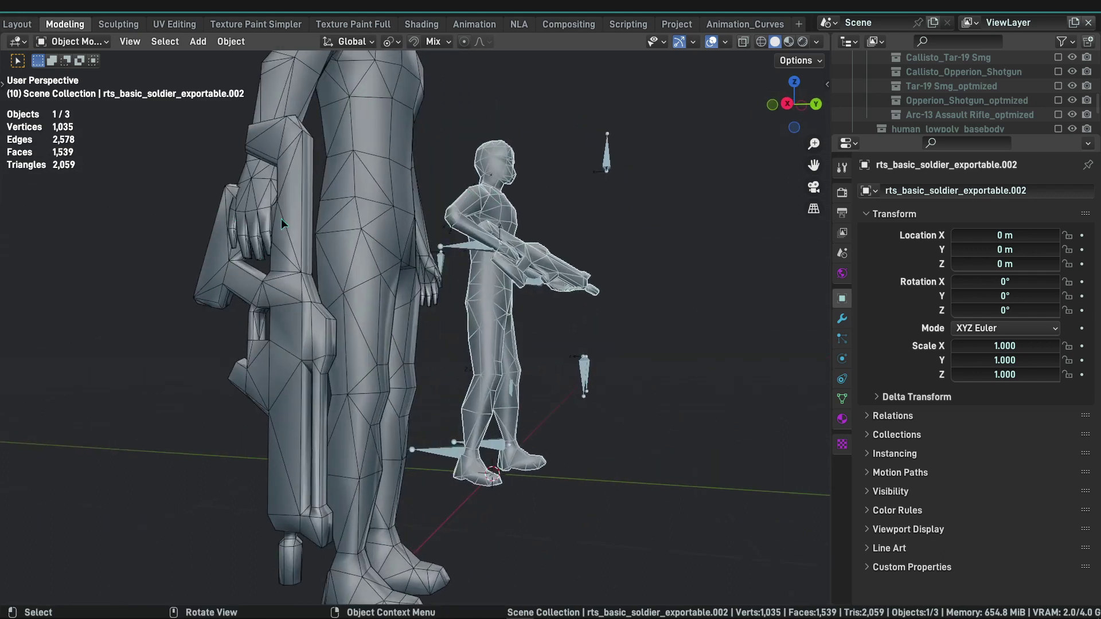
In Edit Mode, select and hide the rifle mesh to expose the soldier's hand
middle_click_drag(539, 250, 544, 322)
scroll(384, 298, "up", 4)
scroll(383, 299, "down", 4)
scroll(469, 328, "up", 5)
key("Tab")
key("l")
key("h")
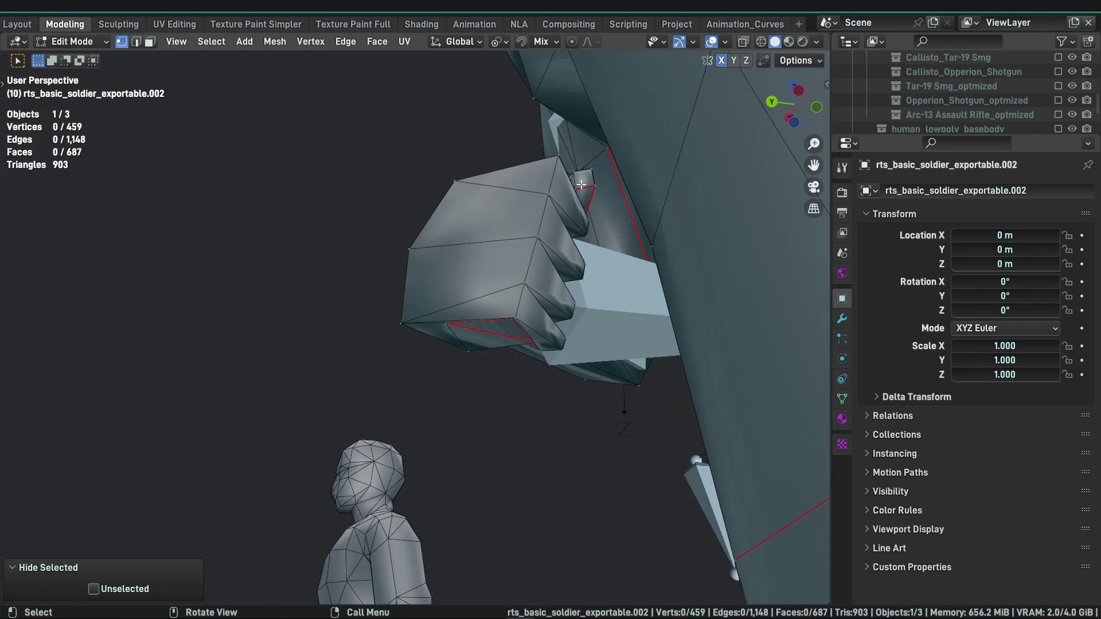
middle_click_drag(582, 185, 554, 353)
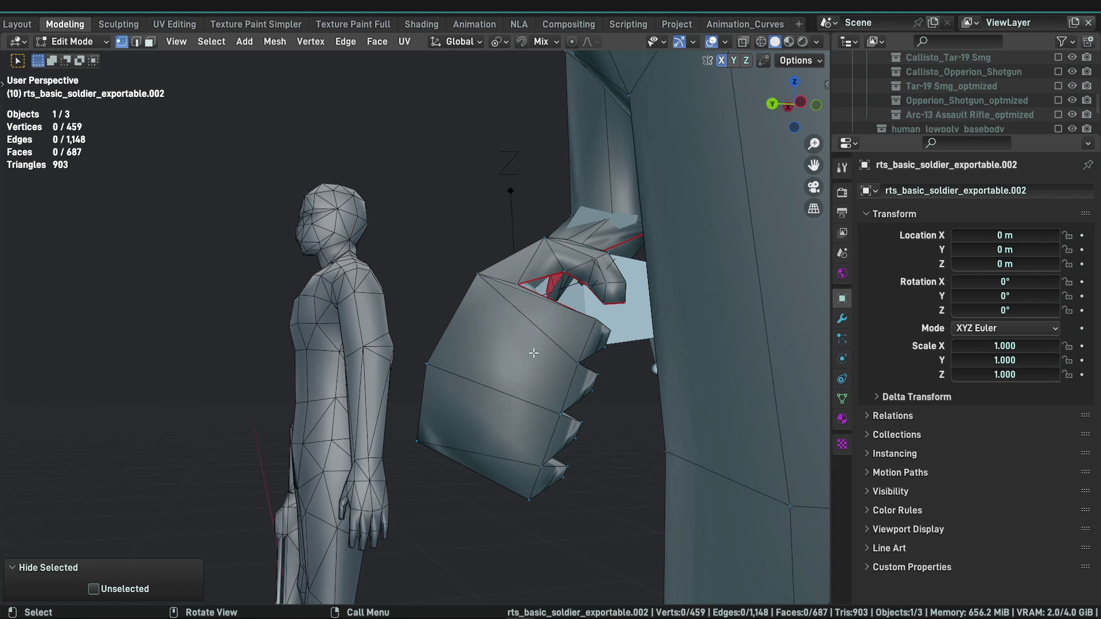
Reveal the hidden rifle, return to Object Mode and deselect the soldier
key("Tab")
middle_click_drag(533, 354, 576, 324)
scroll(576, 325, "down", 4)
key("Tab")
key("alt+h")
left_click(726, 242)
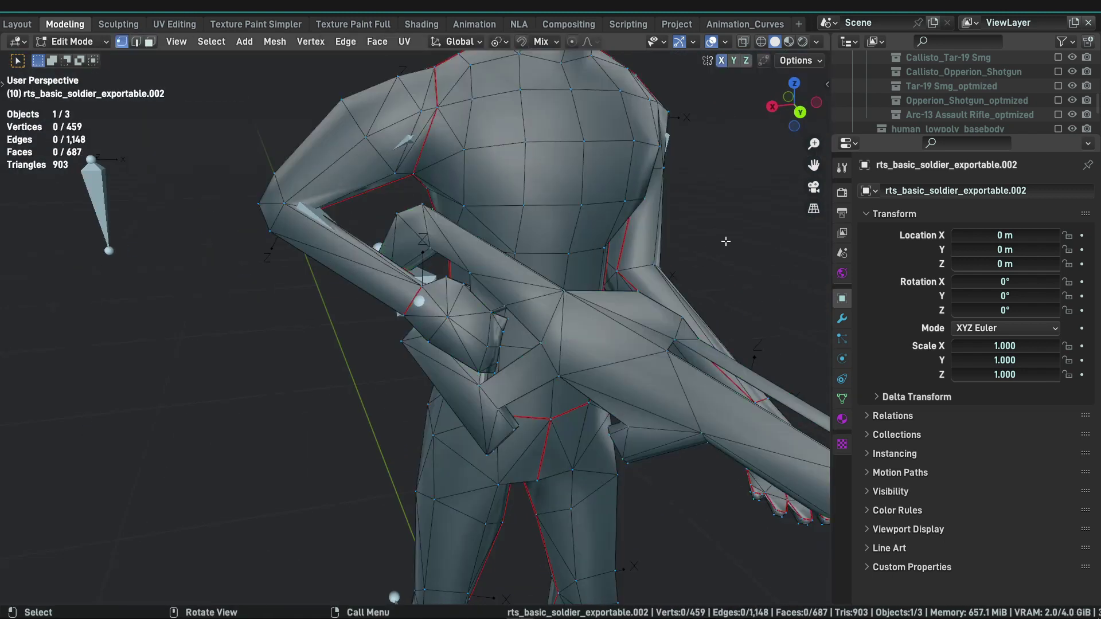
scroll(727, 241, "down", 5)
key("Tab")
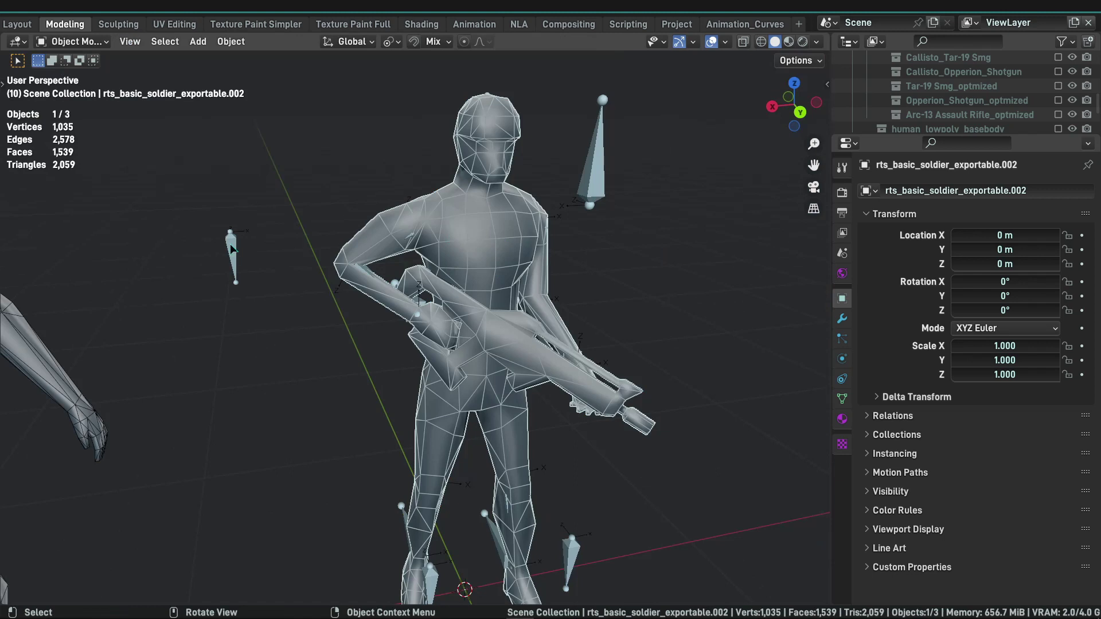
key("alt+a")
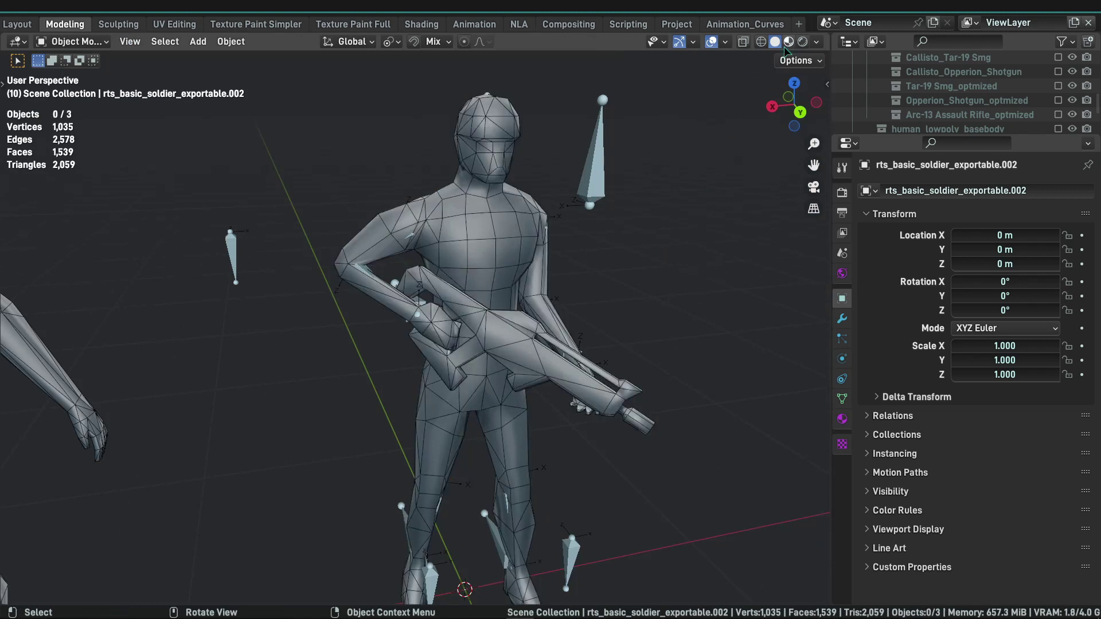
scroll(749, 93, "down", 3)
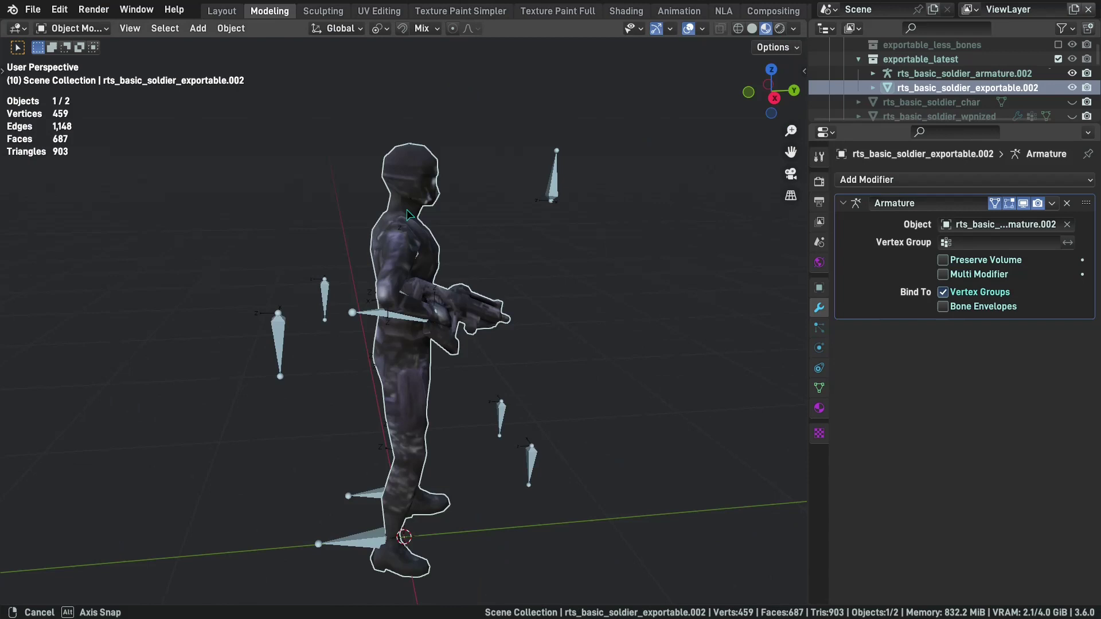
middle_click_drag(356, 218, 562, 228)
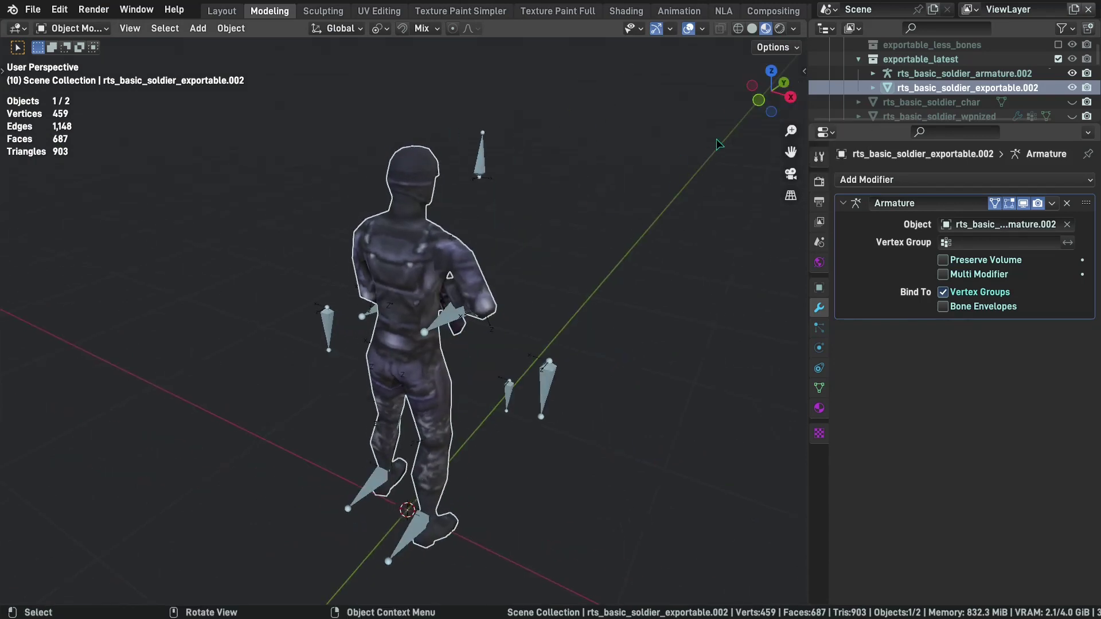
middle_click_drag(599, 339, 494, 336)
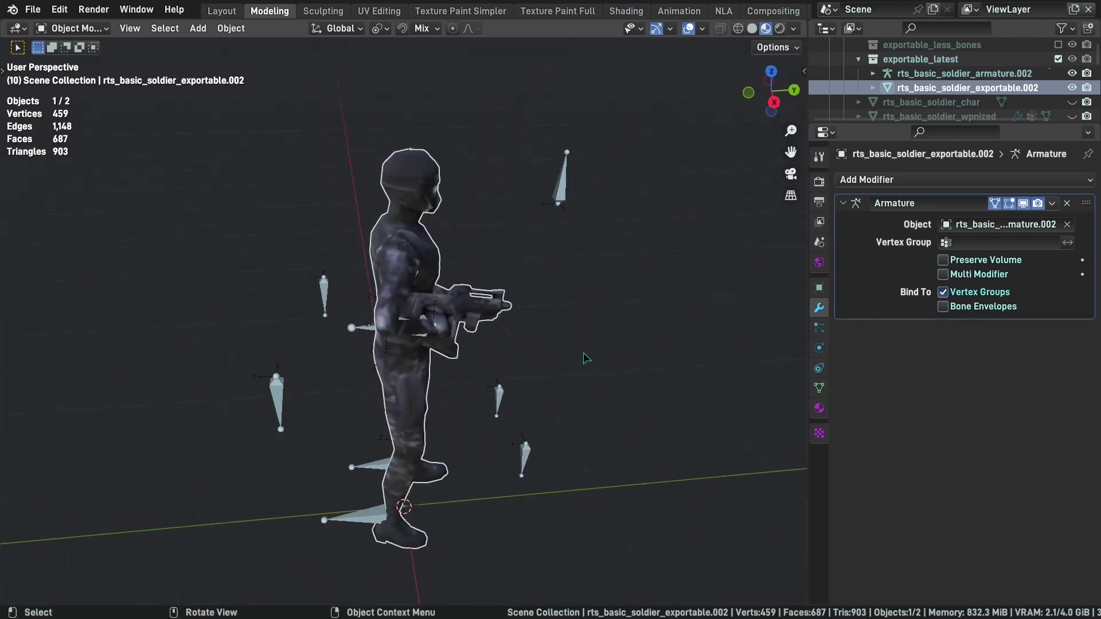
middle_click_drag(585, 359, 532, 295)
left_click(527, 303)
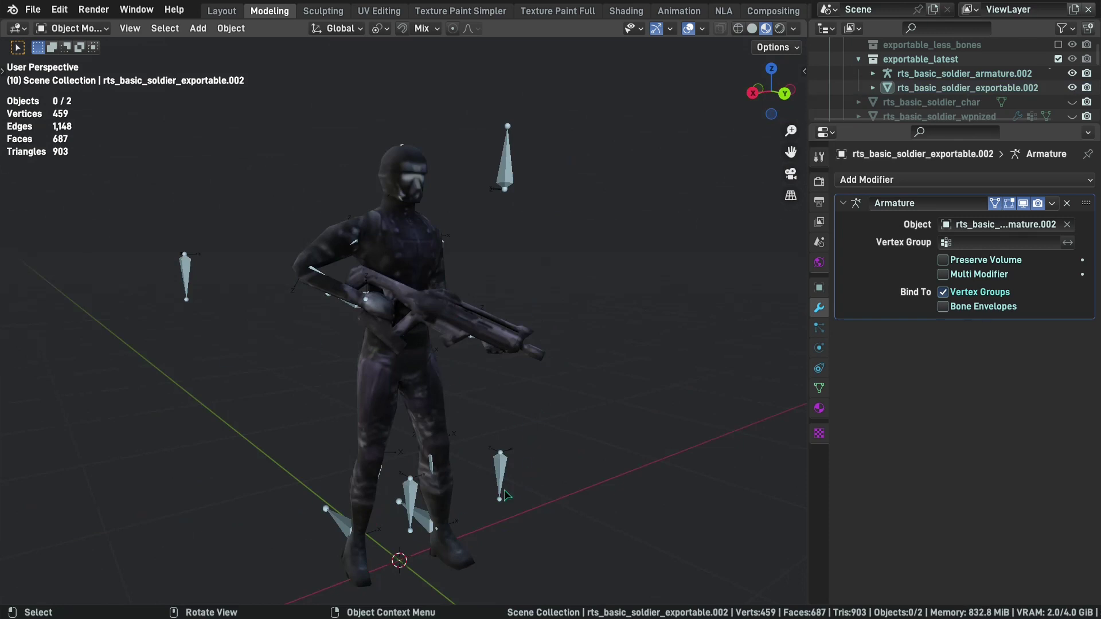
middle_click_drag(341, 298, 480, 316)
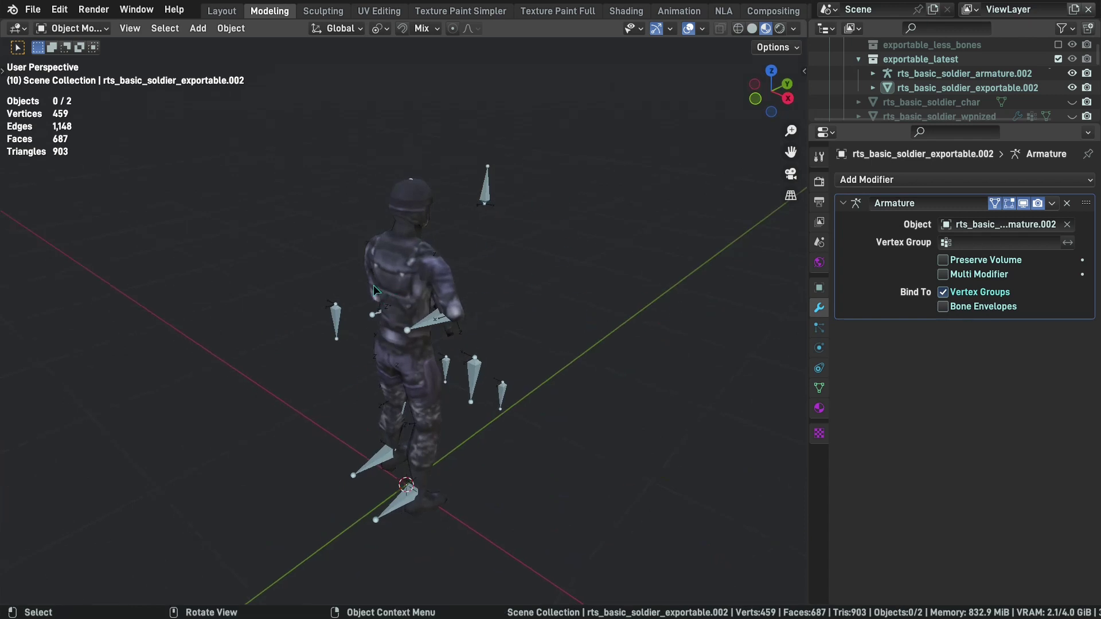
middle_click_drag(441, 310, 516, 285)
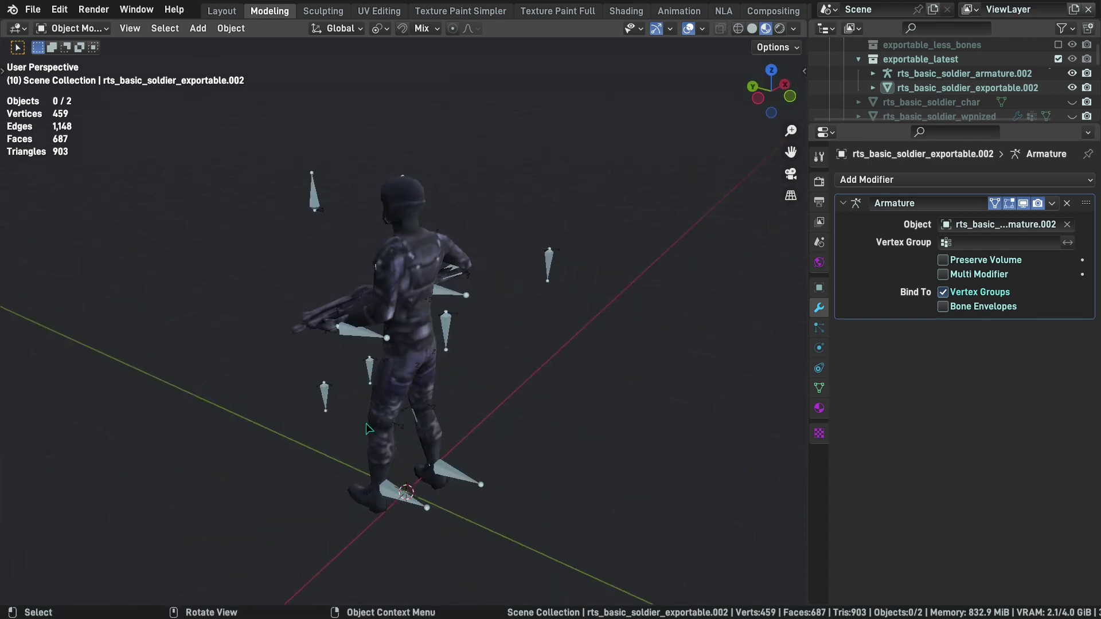
middle_click_drag(188, 338, 426, 361)
middle_click_drag(514, 179, 339, 177)
scroll(383, 183, "up", 4)
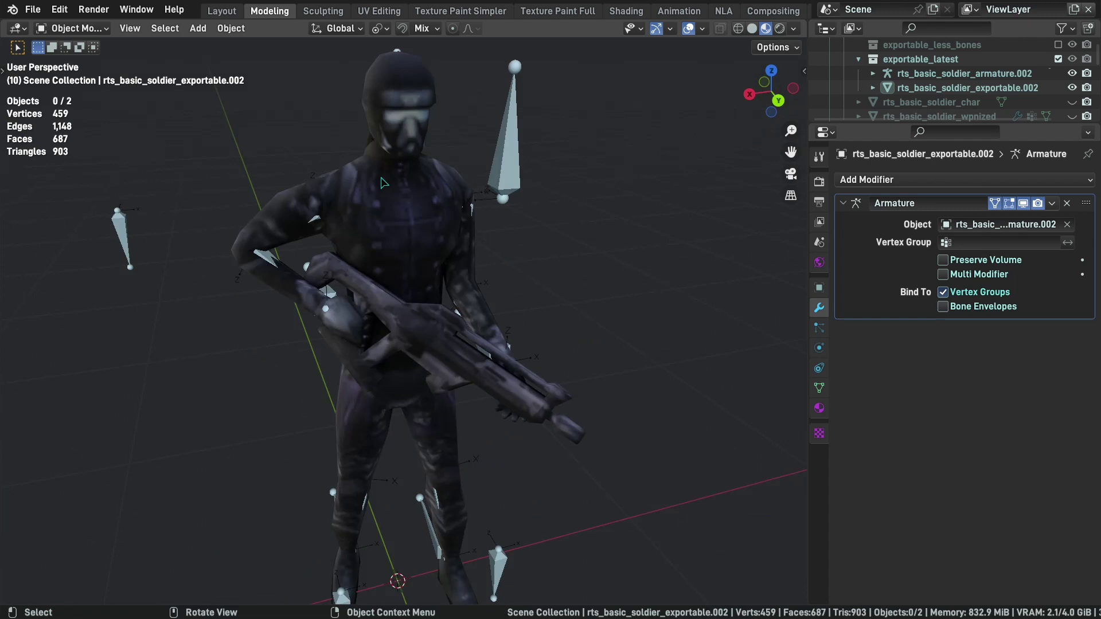
scroll(361, 218, "down", 2)
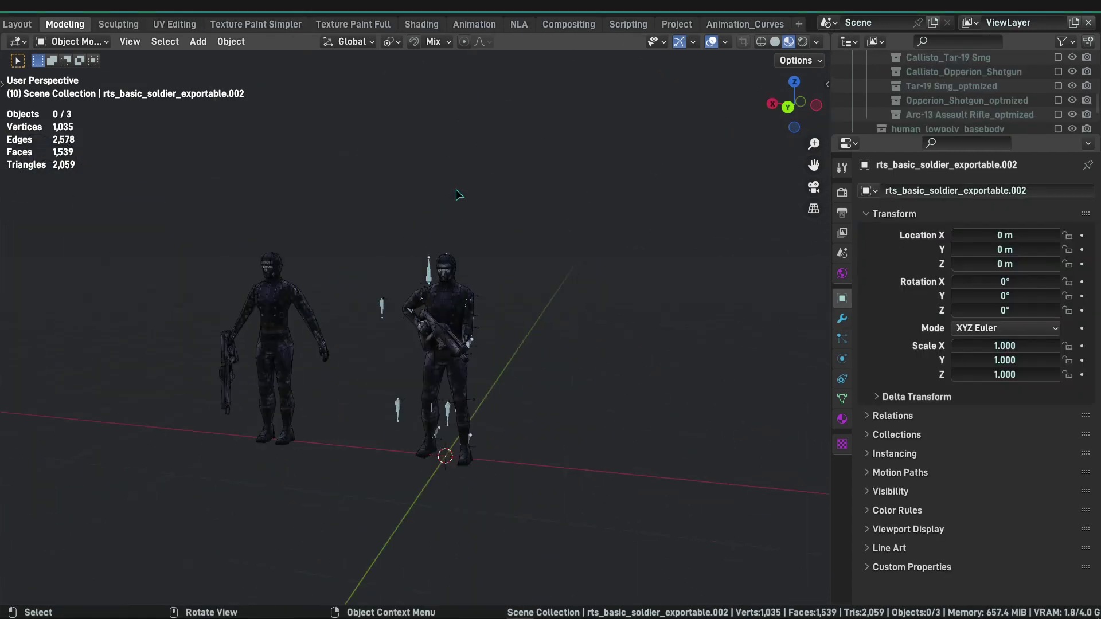
middle_click_drag(436, 270, 763, 226)
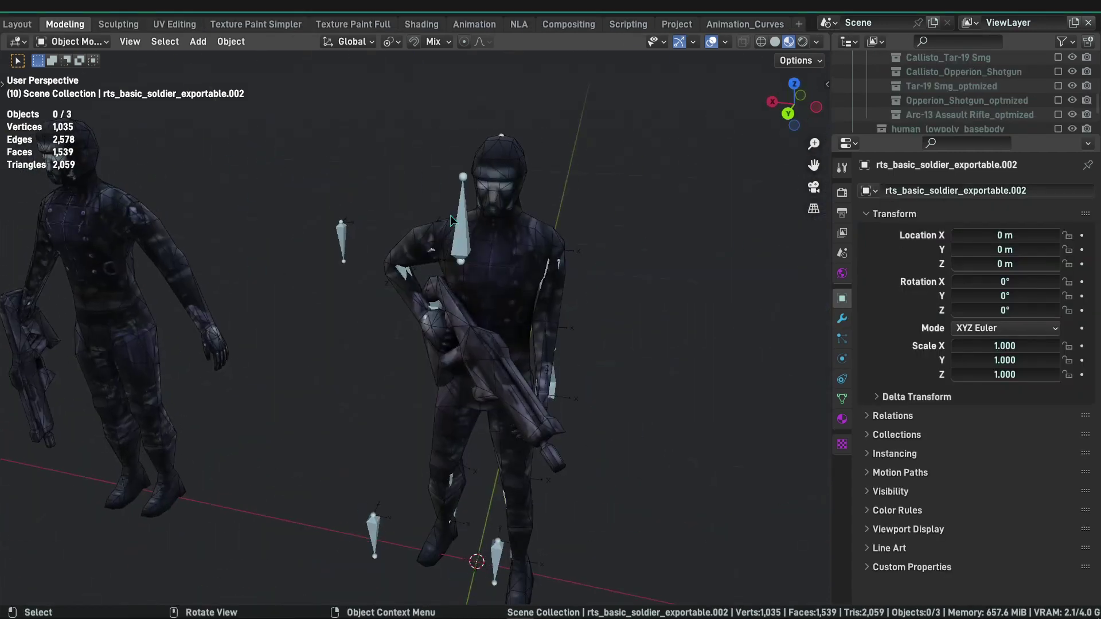
middle_click_drag(666, 184, 726, 166)
left_click(776, 42)
left_click(480, 229)
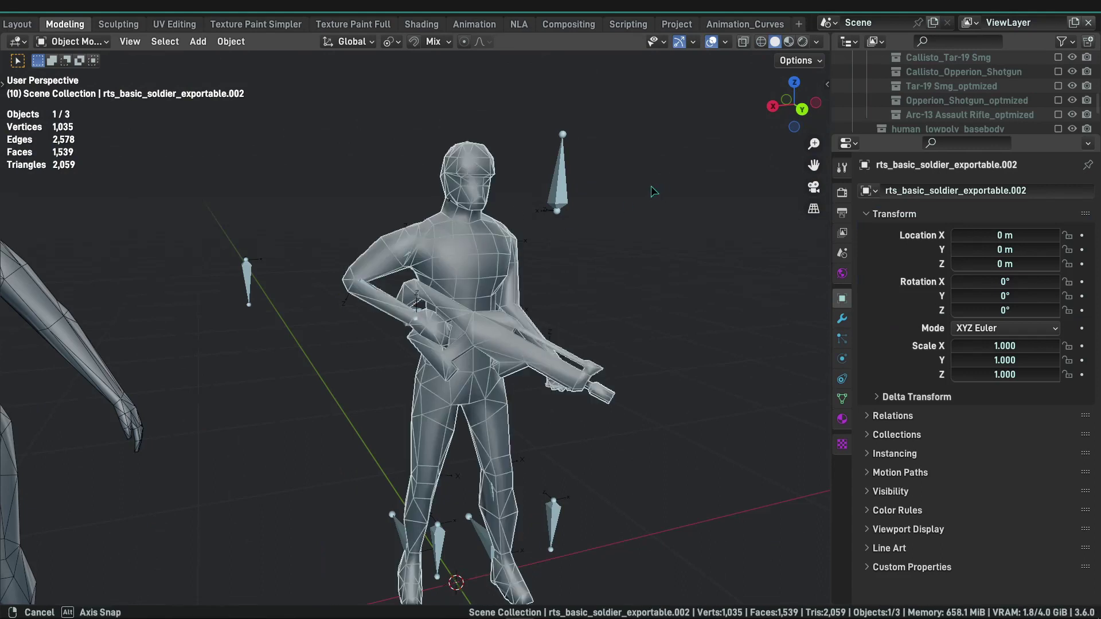
Apply Shade Auto Smooth to the soldier and orbit around it to check the shading
scroll(538, 210, "up", 4)
right_click(594, 232)
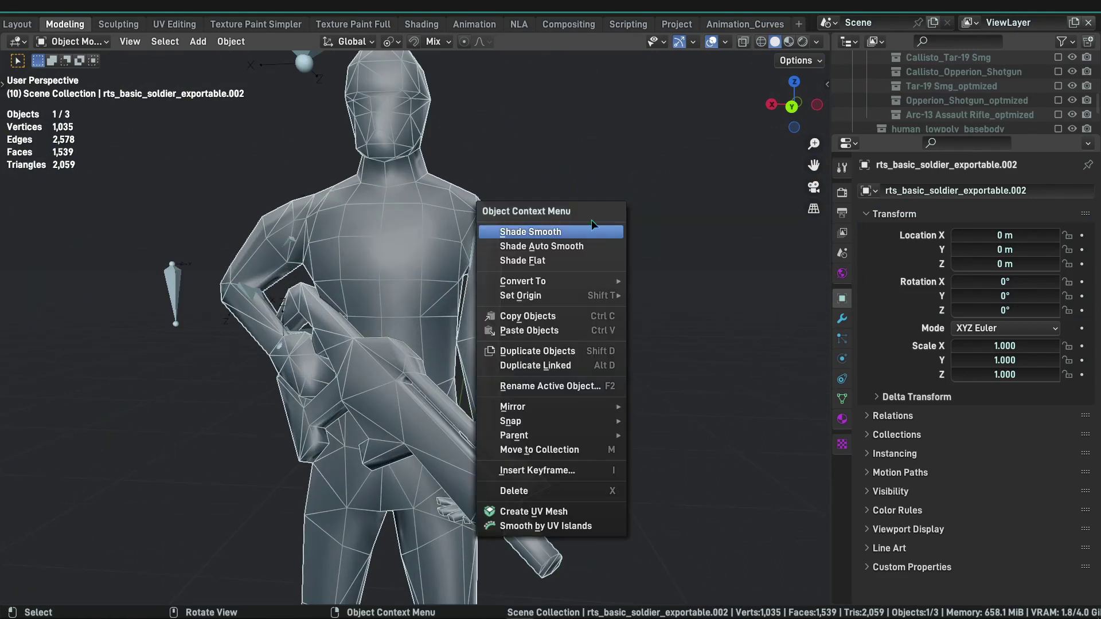
left_click(545, 246)
middle_click_drag(590, 196, 502, 221)
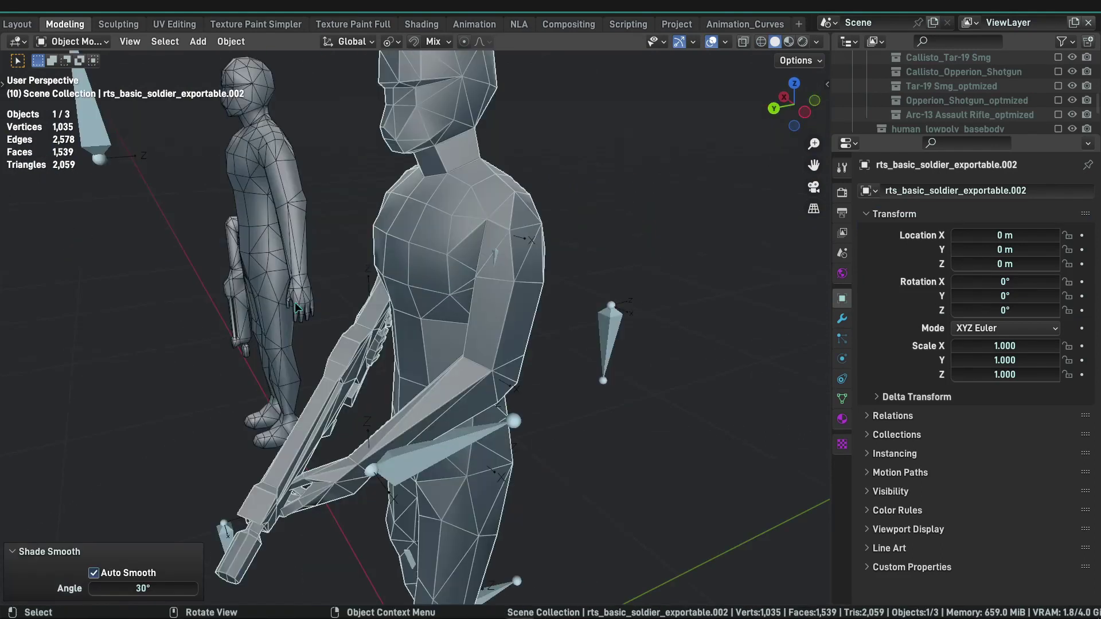
left_click(294, 304)
middle_click_drag(367, 286, 437, 267)
middle_click_drag(568, 222, 504, 247)
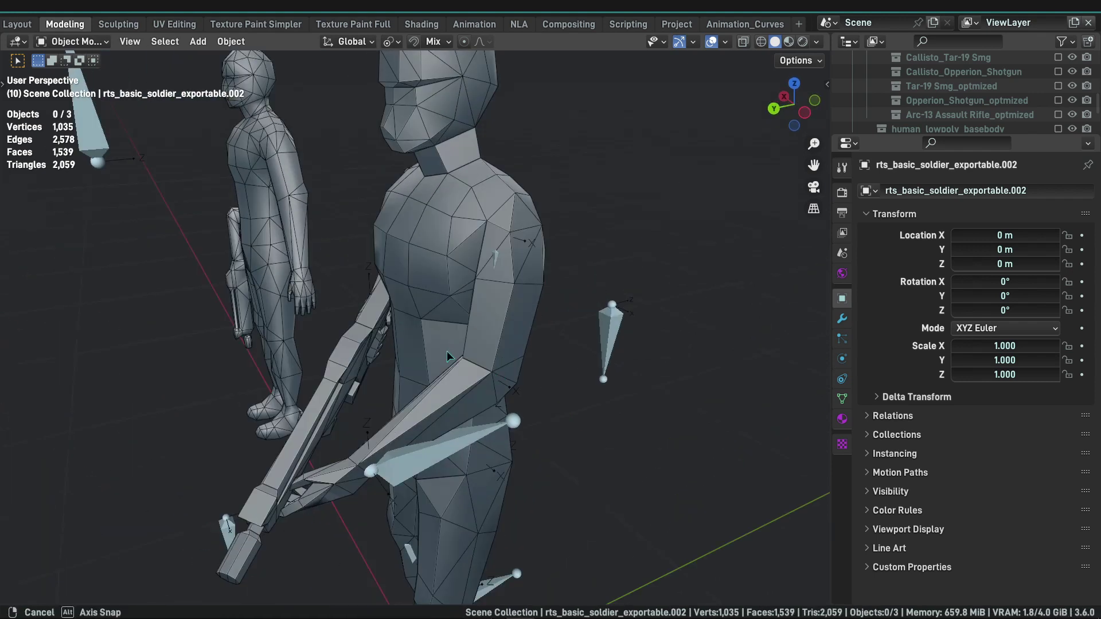
middle_click_drag(446, 351, 516, 337)
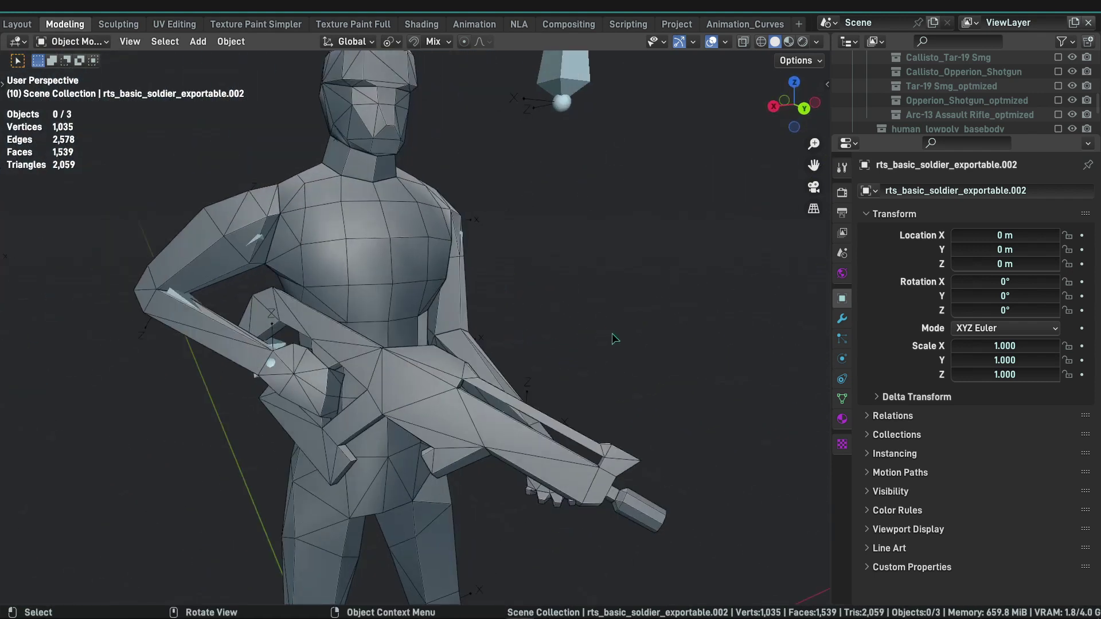
middle_click_drag(615, 339, 456, 296)
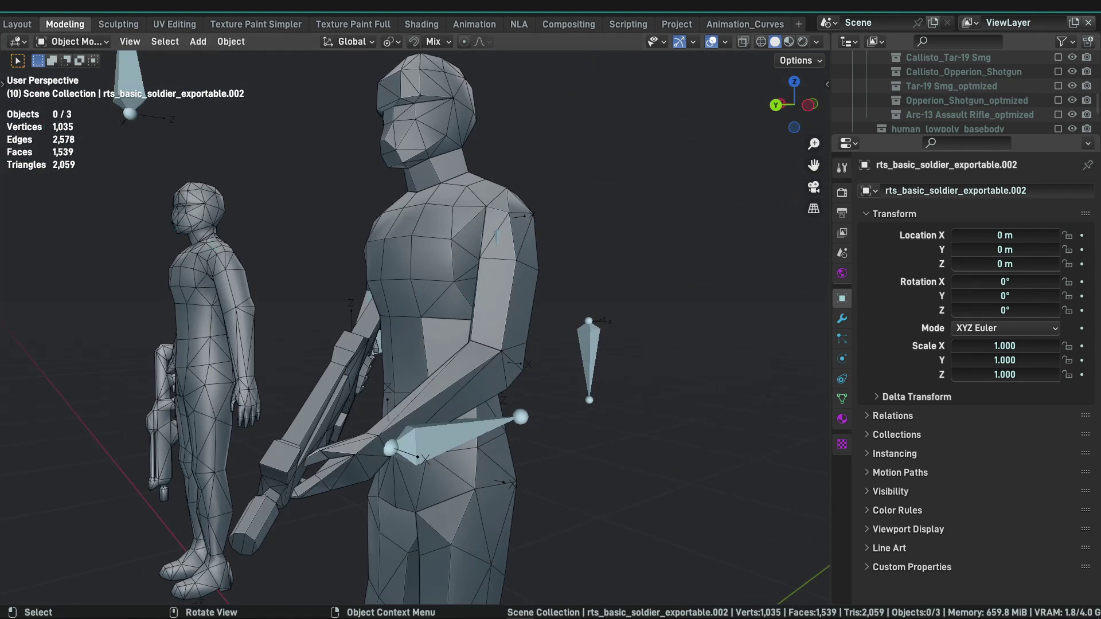
middle_click_drag(338, 287, 488, 311)
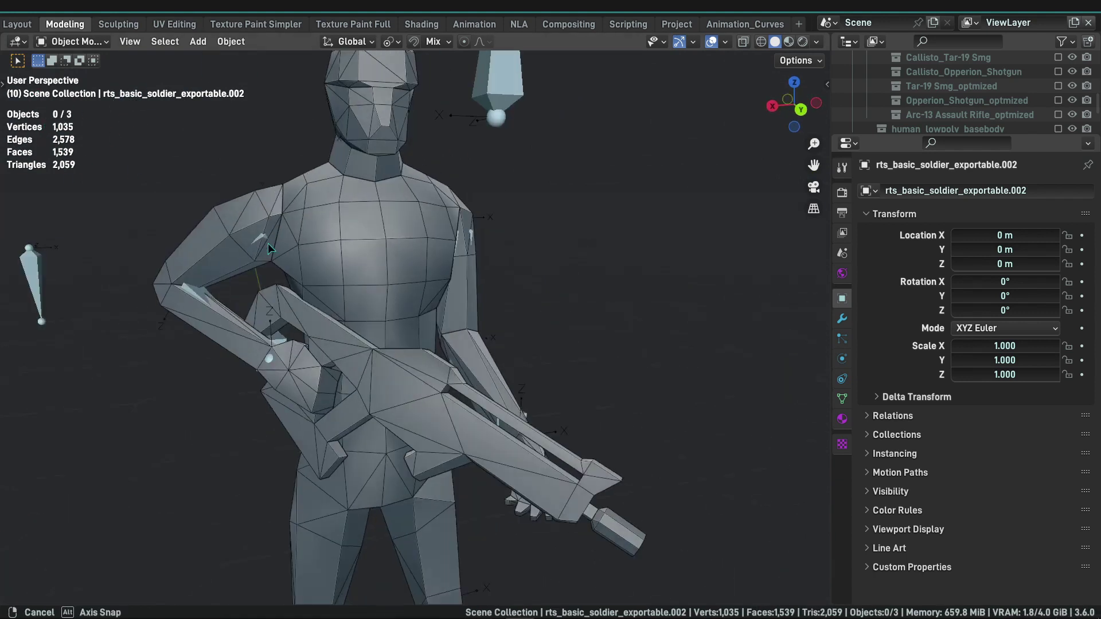
scroll(488, 312, "down", 4)
scroll(478, 231, "up", 3)
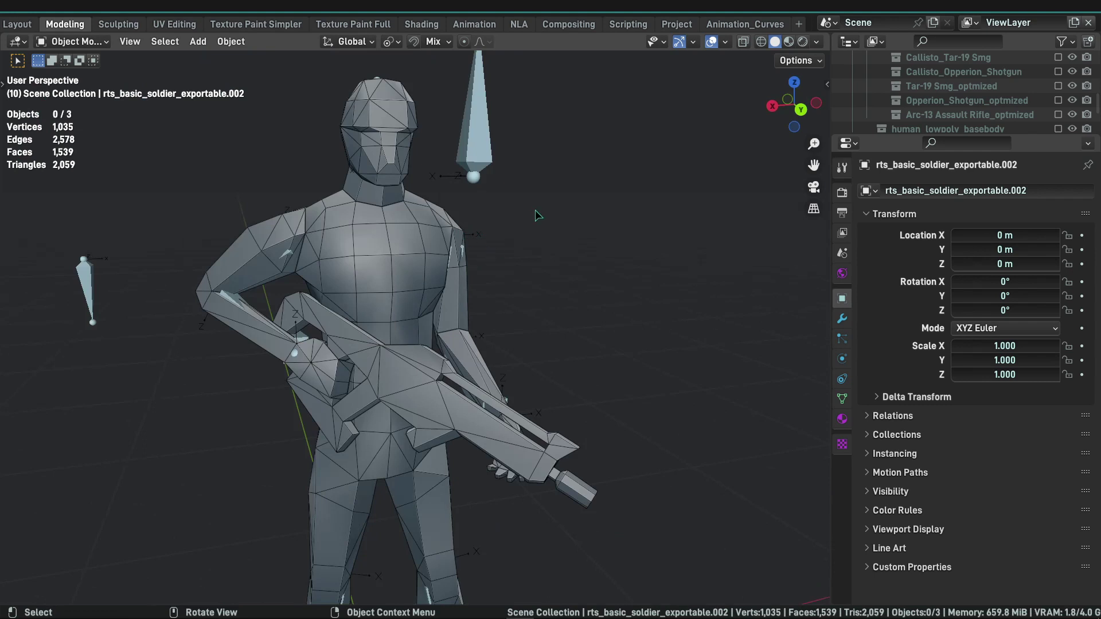
middle_click_drag(538, 215, 470, 276)
Apply Shade Smooth to the soldier mesh, then deselect it
left_click(467, 267)
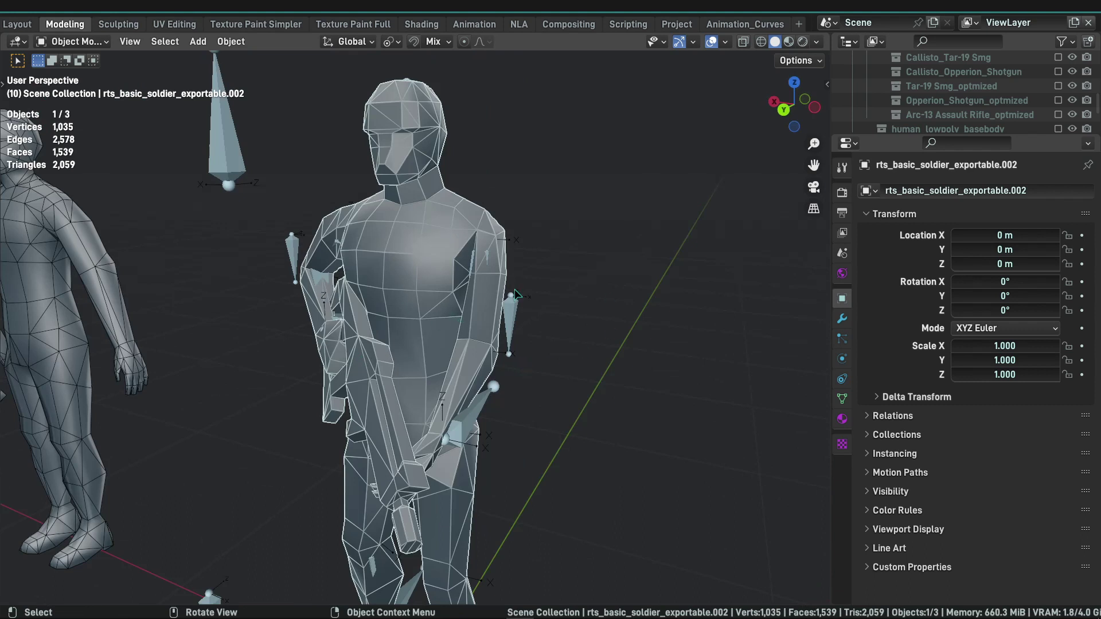
right_click(579, 324)
left_click(590, 312)
left_click(664, 304)
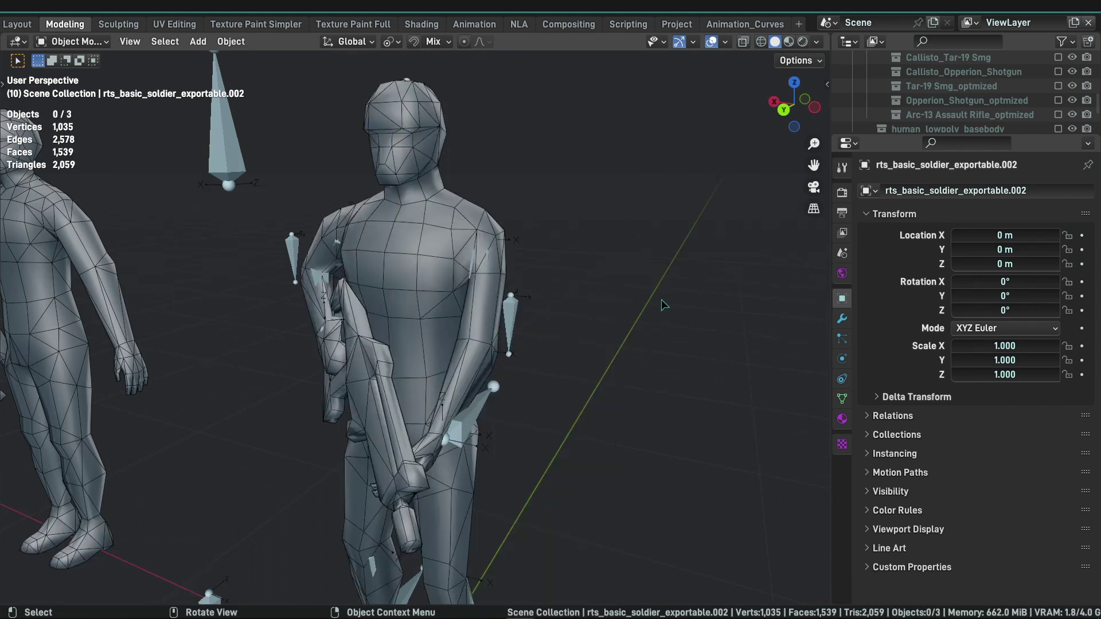
middle_click_drag(663, 304, 270, 237)
left_click(442, 239)
scroll(590, 260, "up", 2)
key("Tab")
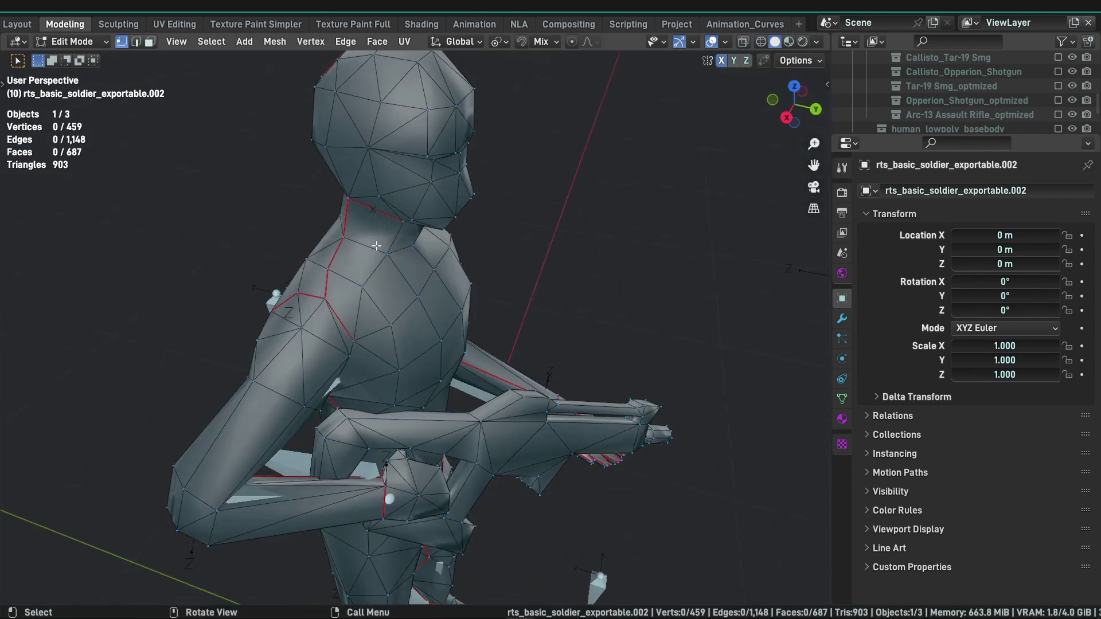
middle_click_drag(376, 246, 455, 218)
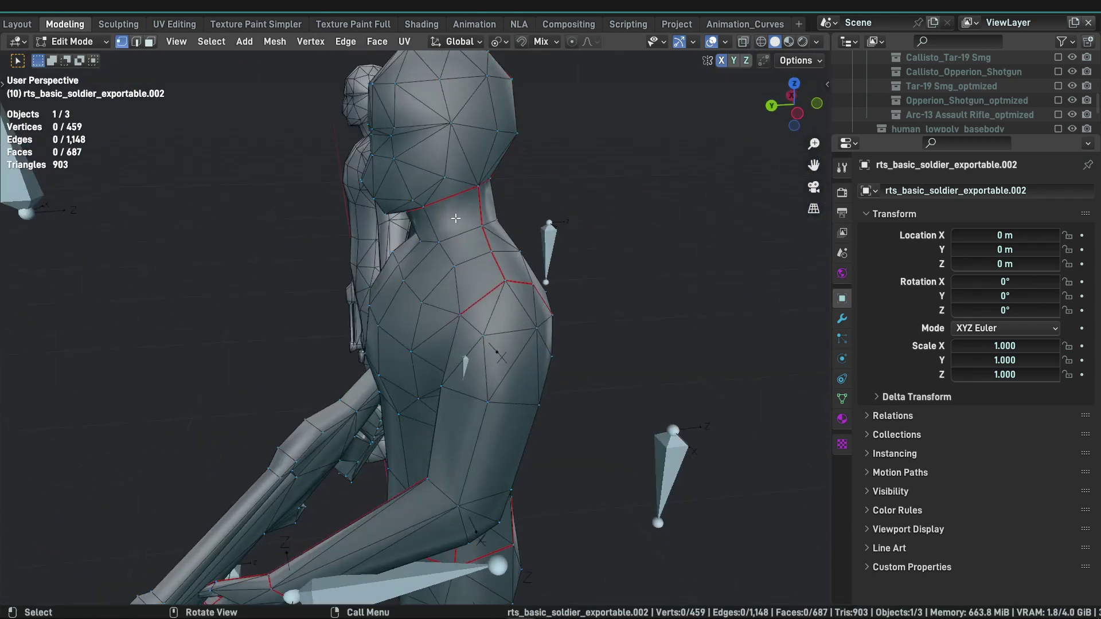
left_click(174, 24)
key("a")
scroll(165, 208, "up", 5)
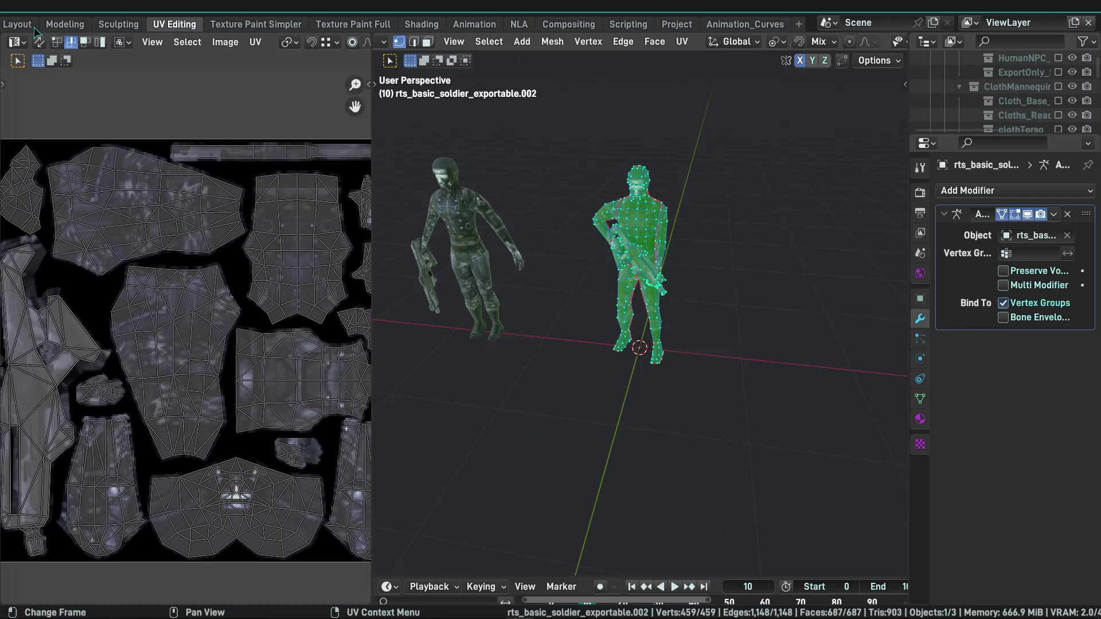
left_click(65, 25)
middle_click_drag(299, 229, 583, 248)
key("Tab")
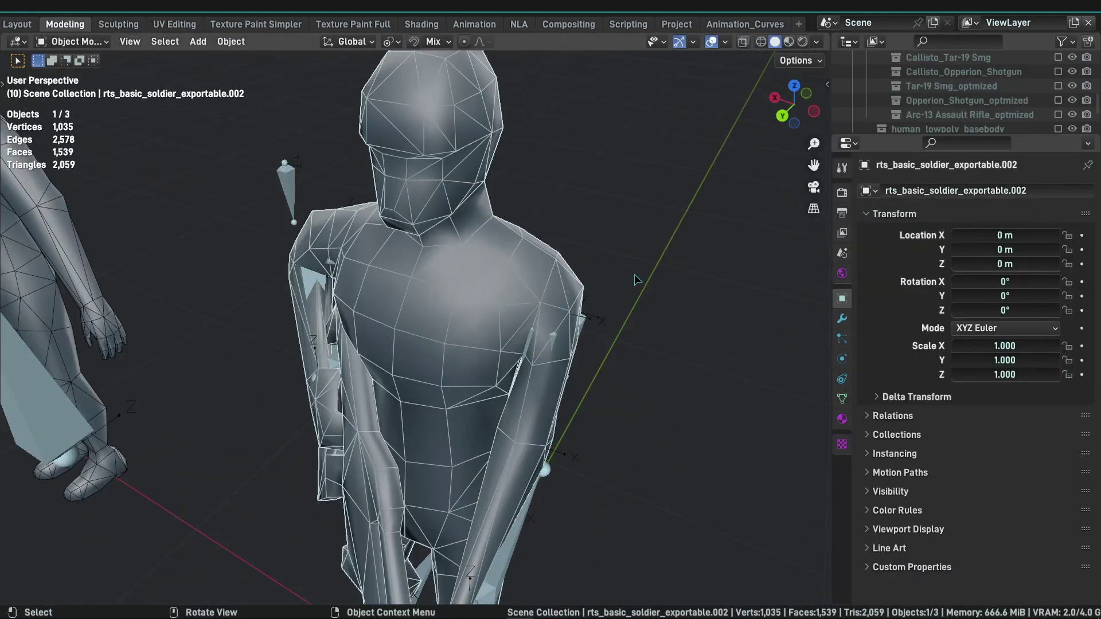
middle_click_drag(636, 279, 589, 240)
key("Tab")
key("alt+a")
scroll(557, 287, "up", 2)
scroll(557, 287, "down", 3)
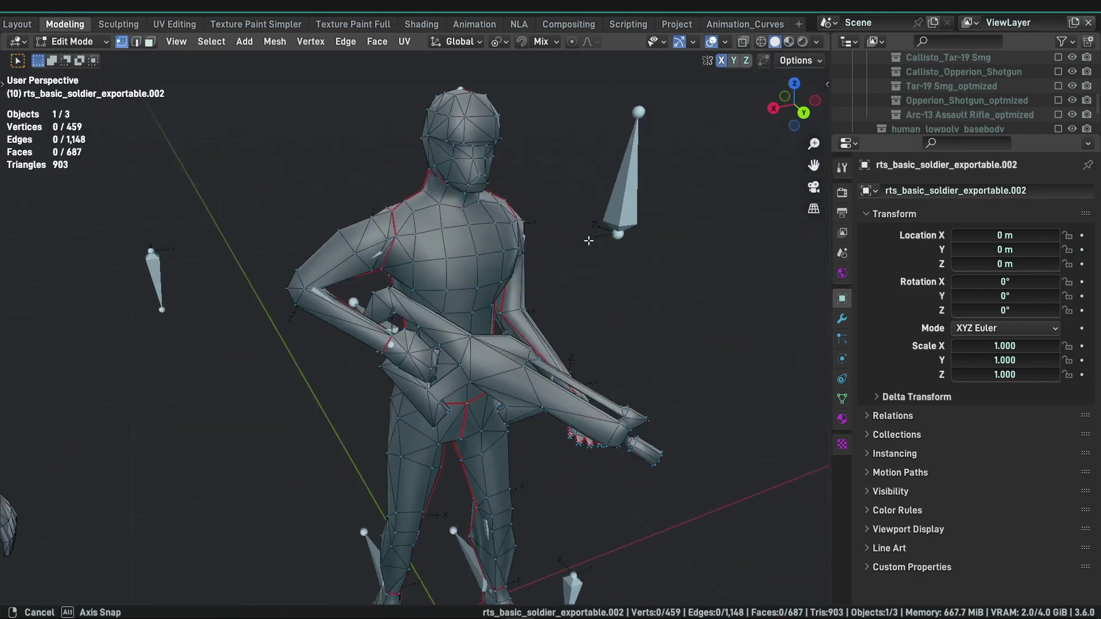
scroll(589, 241, "down", 4)
middle_click_drag(404, 245, 422, 274)
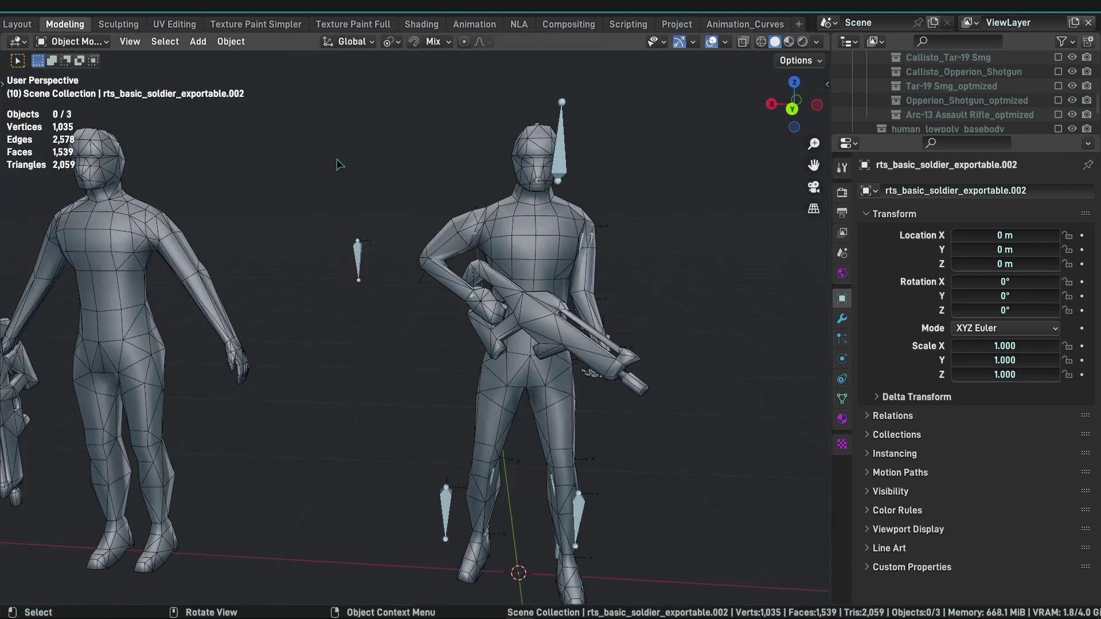
Select the soldier armature, turn off the wireframe overlay and switch to Material Preview shading
key("q")
key("shift+z")
left_click(562, 183)
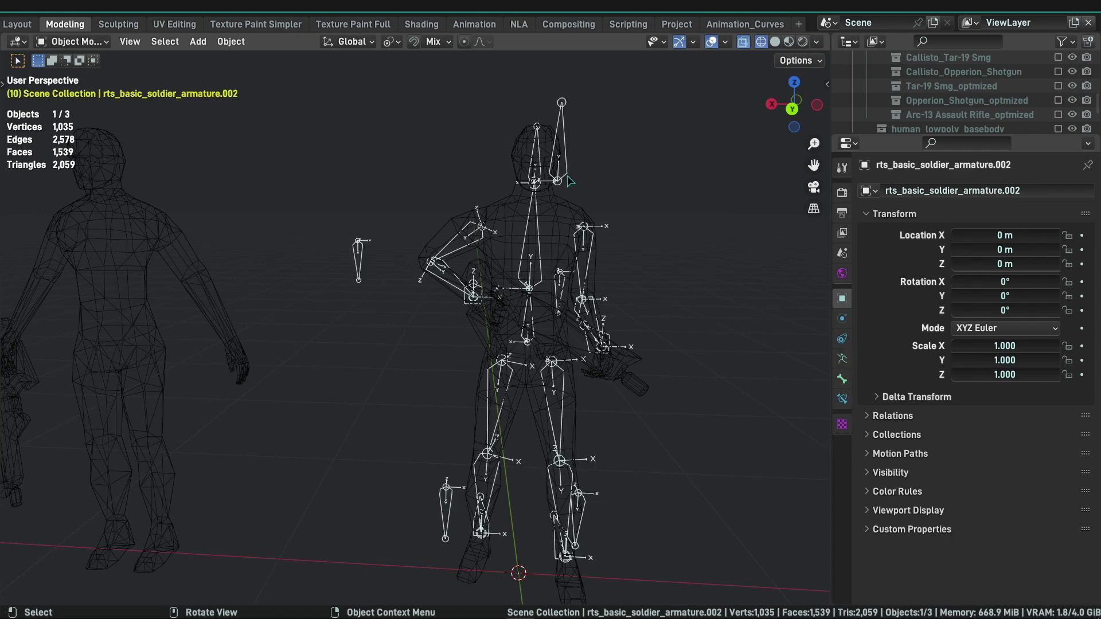
mouse_move(557, 187)
middle_mouse_down()
mouse_move(453, 223)
mouse_move(369, 226)
mouse_move(481, 247)
middle_mouse_up()
key("shift+z")
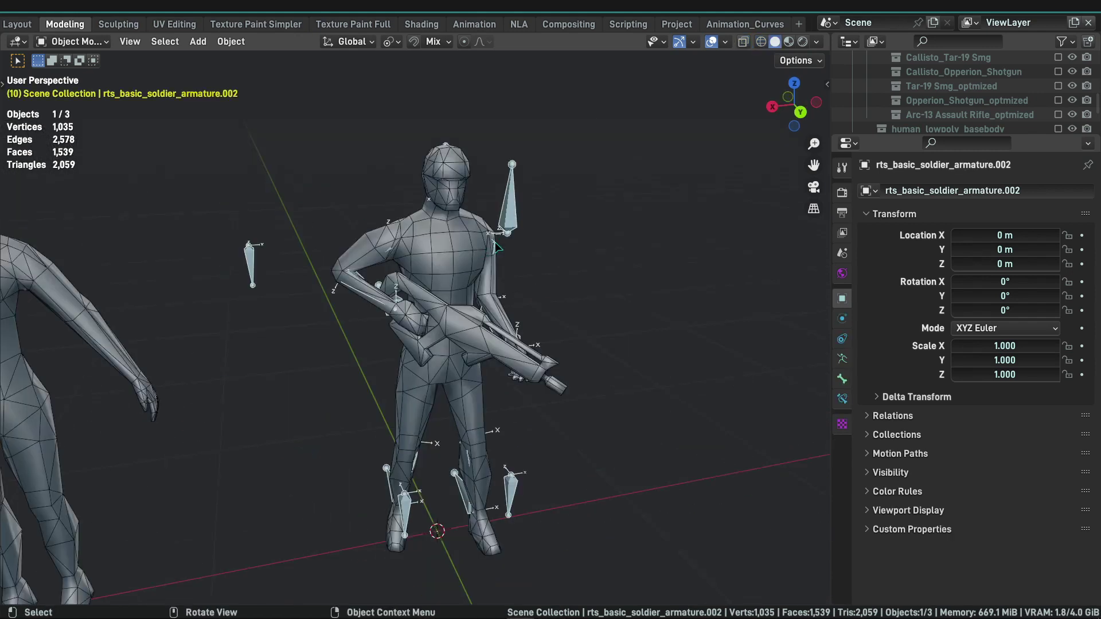
middle_click_drag(503, 198, 423, 208)
key("q")
left_click(421, 212)
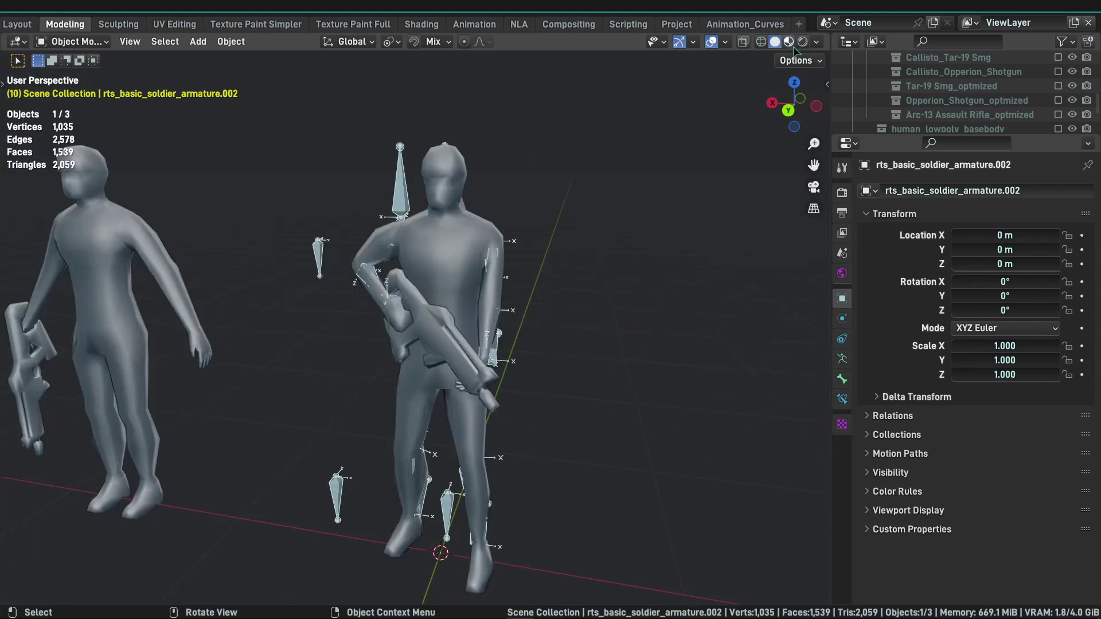
left_click(789, 42)
In Pose Mode, frame the upper body and view the head bone's Damped Track constraint
key("ctrl+Tab")
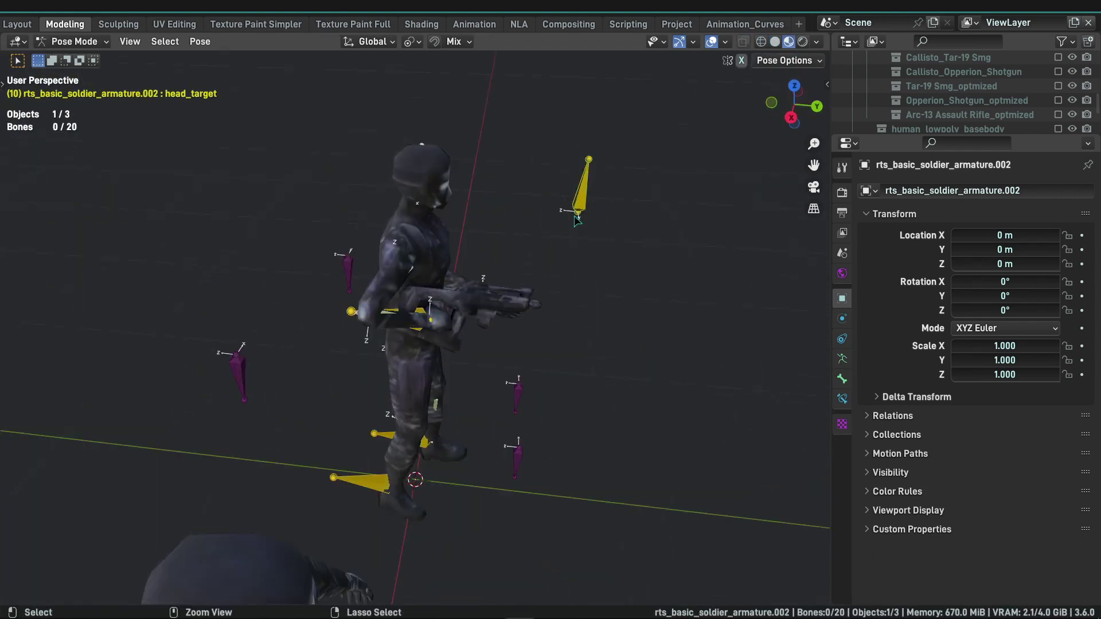
middle_click_drag(577, 222, 537, 205)
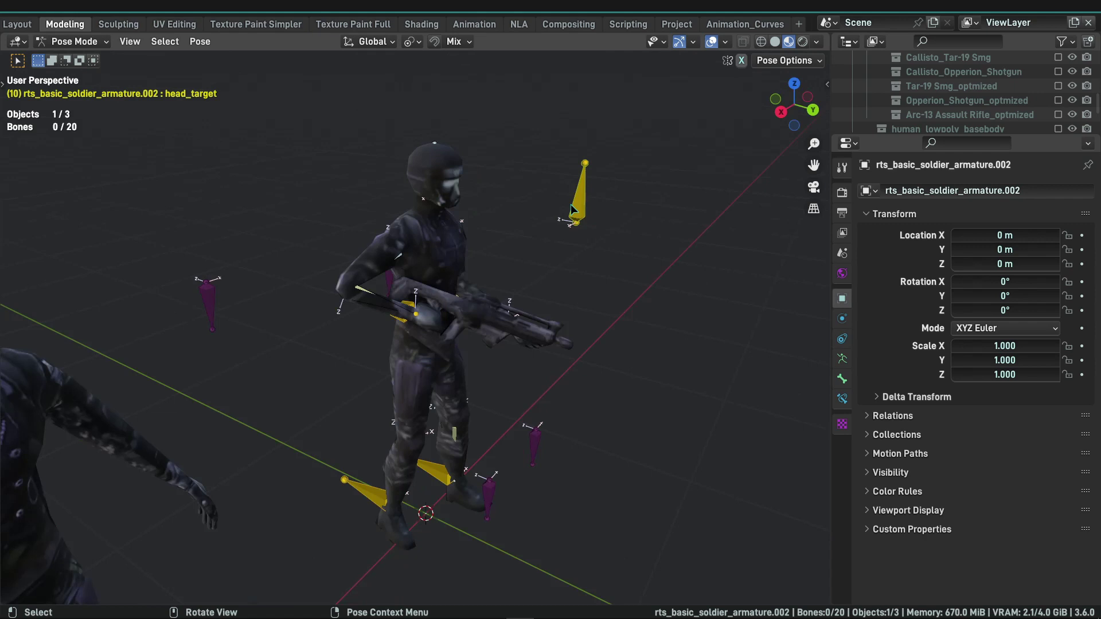
left_click(577, 211)
key("shift+z")
middle_click_drag(527, 361, 565, 247)
scroll(625, 164, "up", 2)
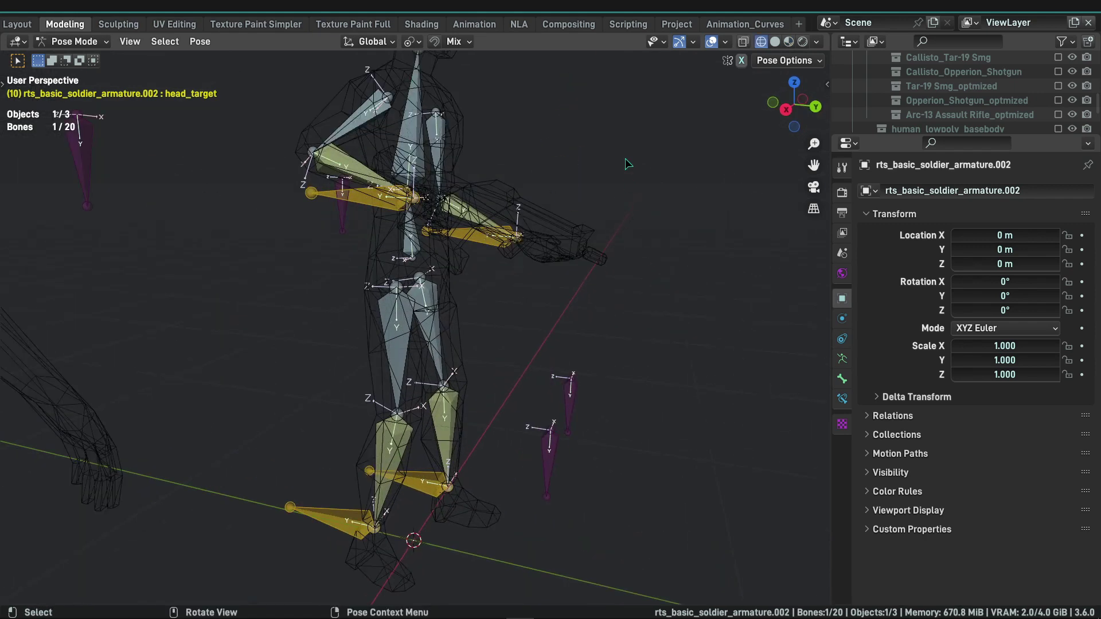
middle_click_drag(626, 164, 568, 390)
left_click(842, 399)
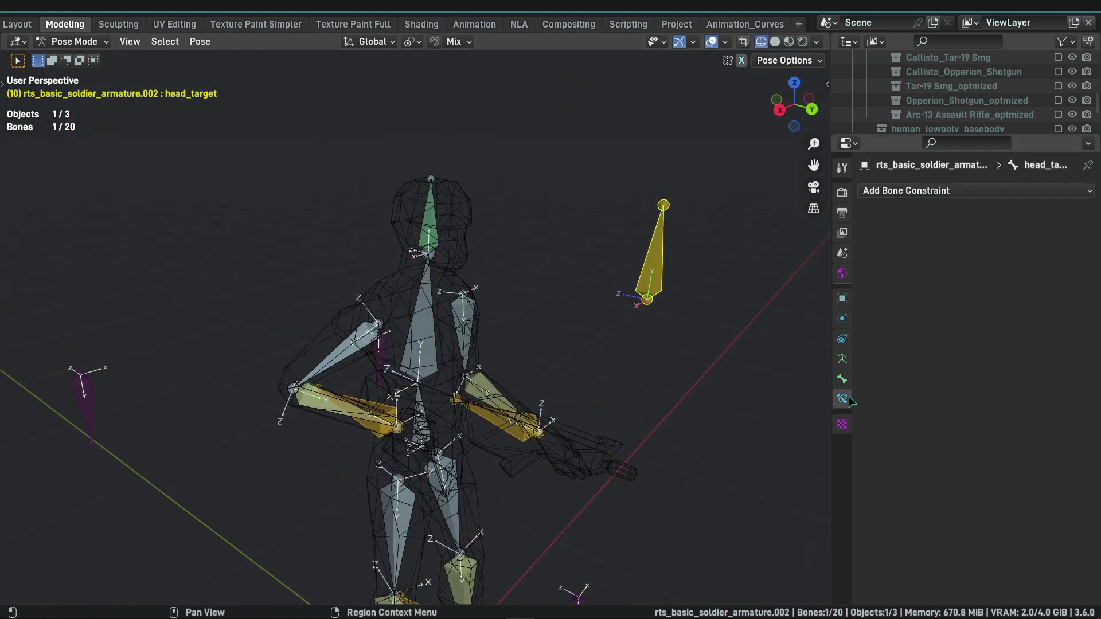
left_click(432, 206)
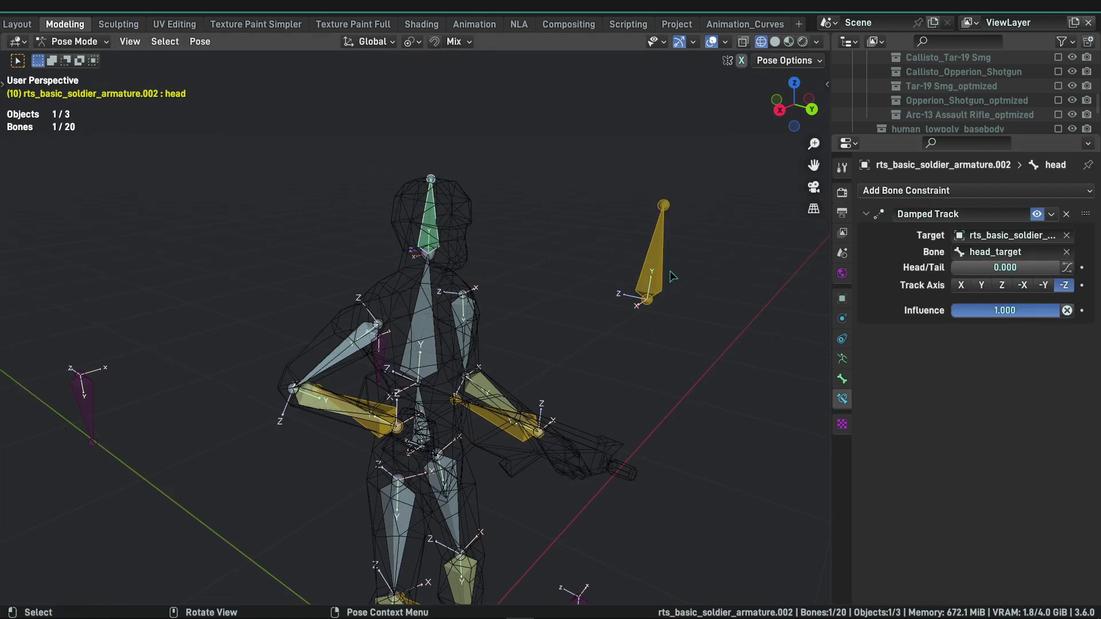
Try moving the head_target bone with G, then cancel so it stays in place
left_click(657, 271)
middle_click_drag(660, 269, 598, 255)
key("shift+z")
middle_click_drag(513, 255, 525, 232)
key("g")
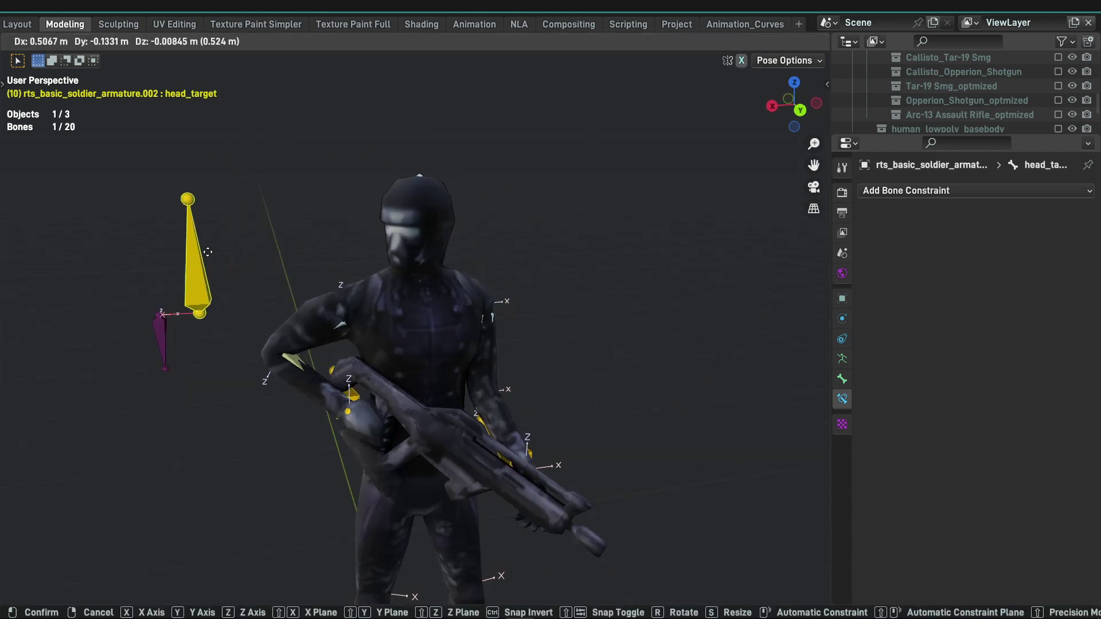
right_click(659, 216)
middle_click_drag(448, 181, 453, 384)
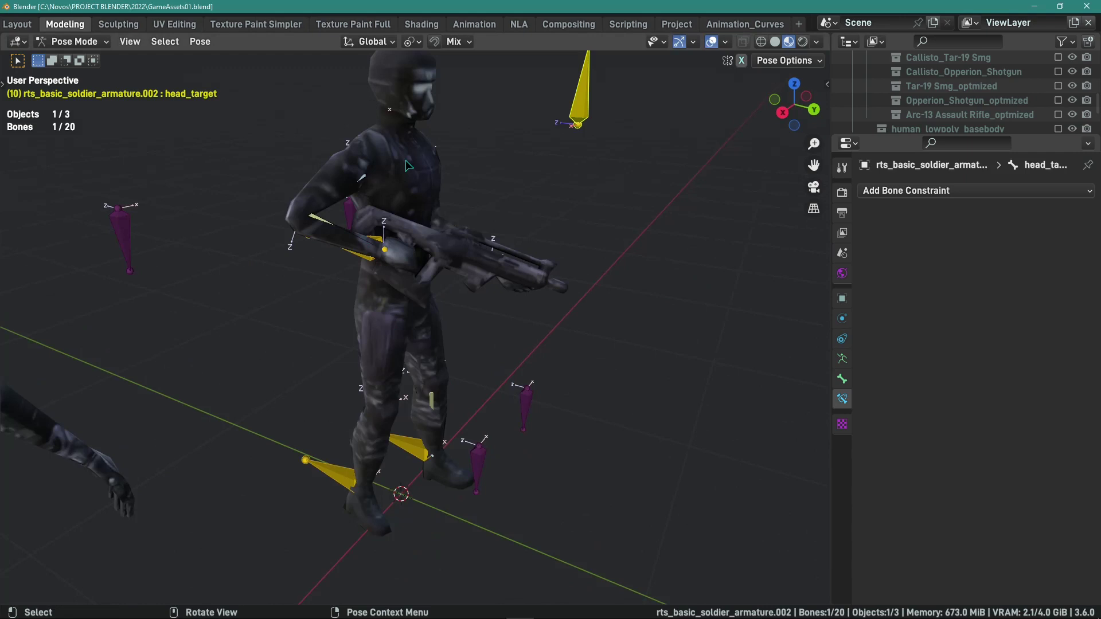
Select foot_pole.L, show its Bone properties and expand then collapse Deform
left_click(525, 402)
left_click(842, 380)
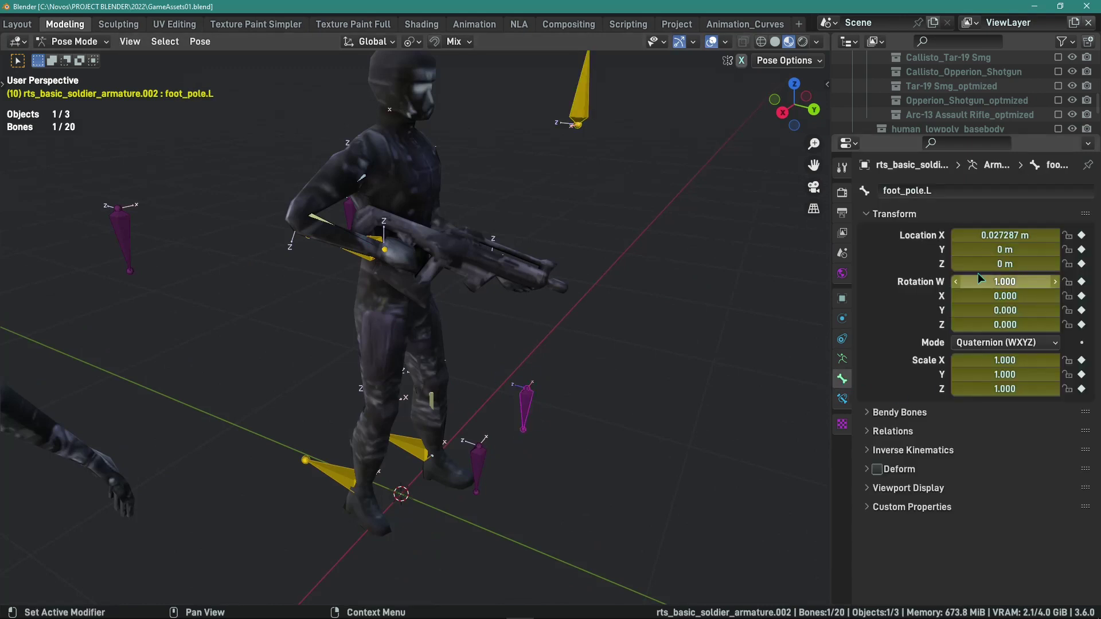
left_click(869, 470)
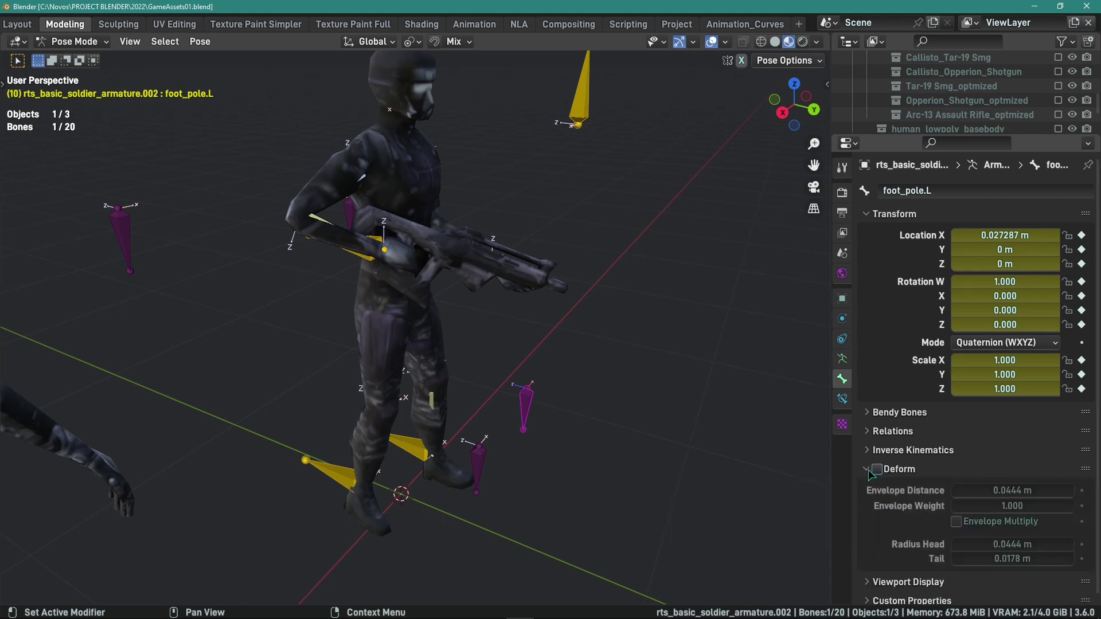
left_click(868, 470)
middle_click_drag(425, 290, 477, 292)
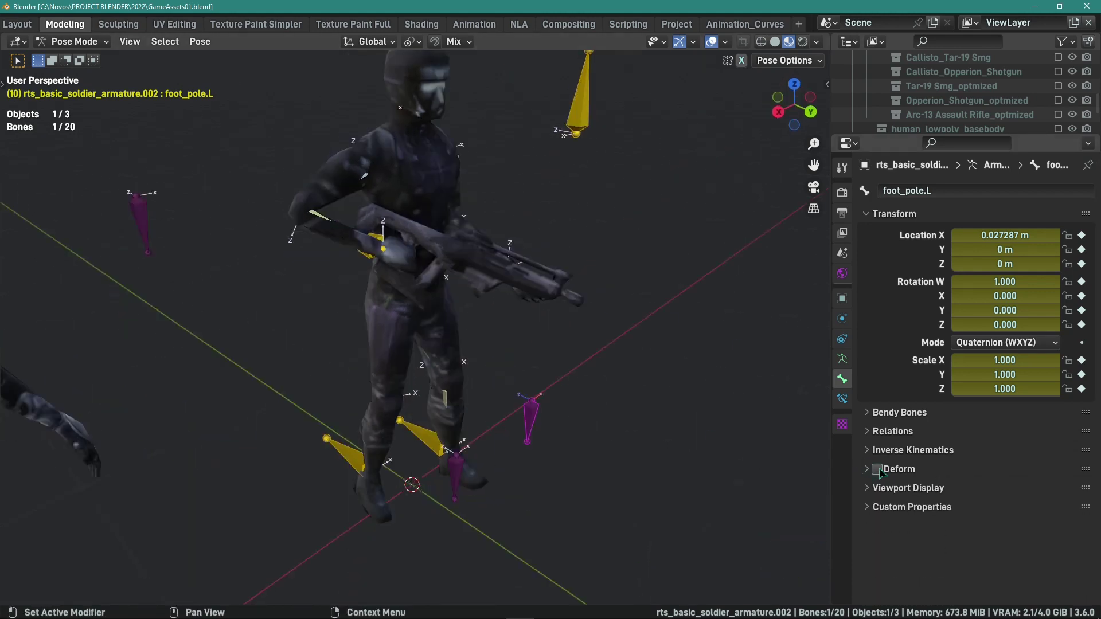
key("shift+z")
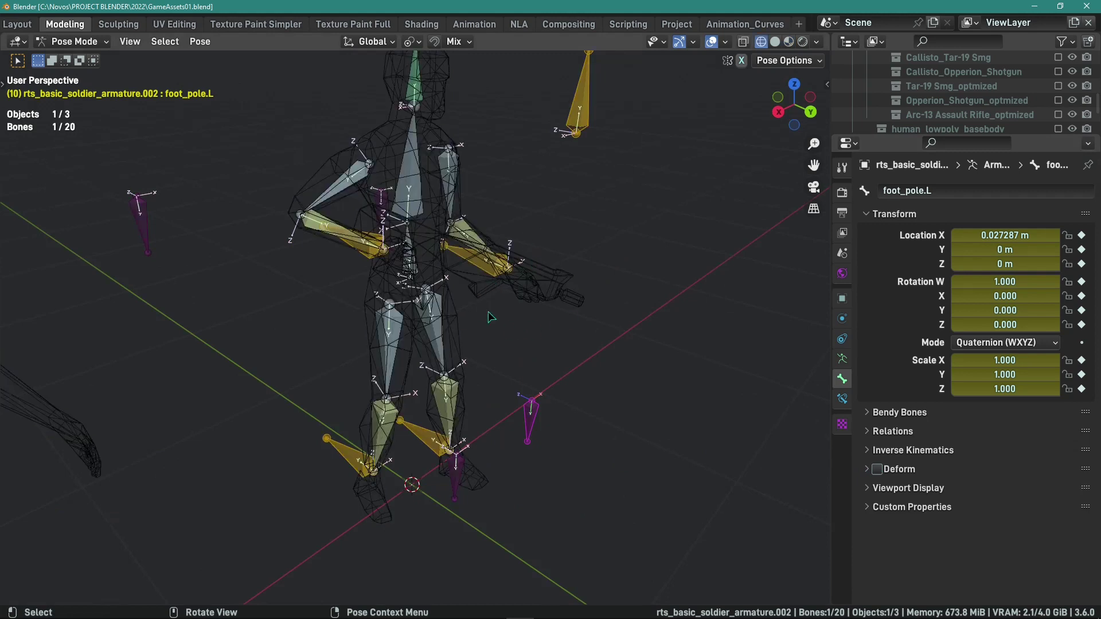
middle_click_drag(491, 317, 454, 257)
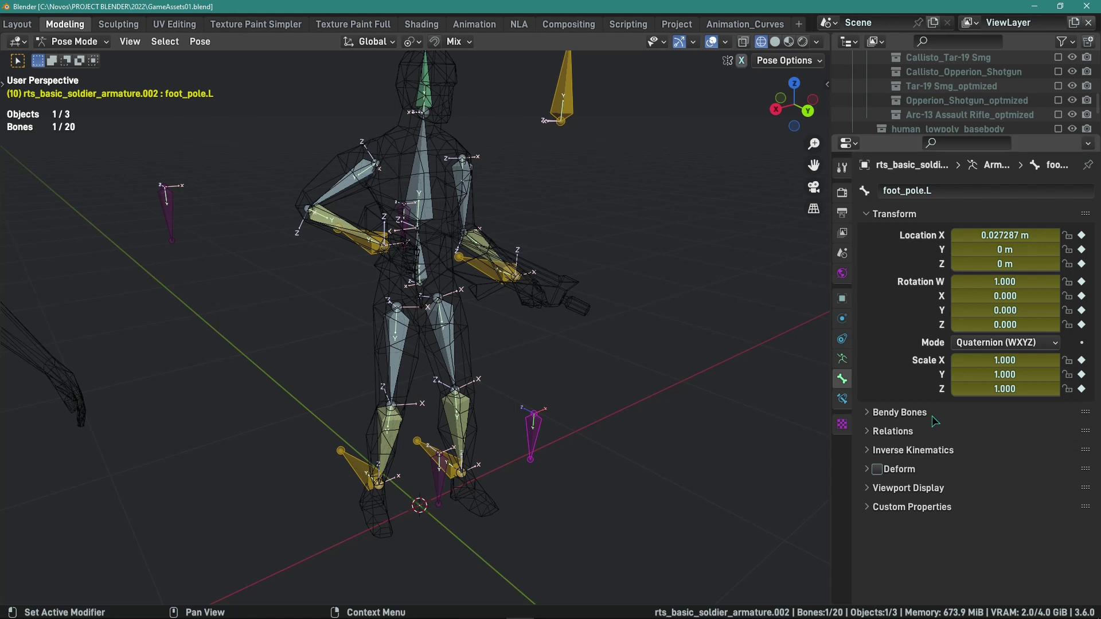
Orbit around the rig while toggling between solid and wireframe shading
middle_click_drag(521, 219, 471, 209)
middle_click_drag(364, 432, 431, 433)
key("shift+z")
middle_click_drag(506, 430, 519, 396)
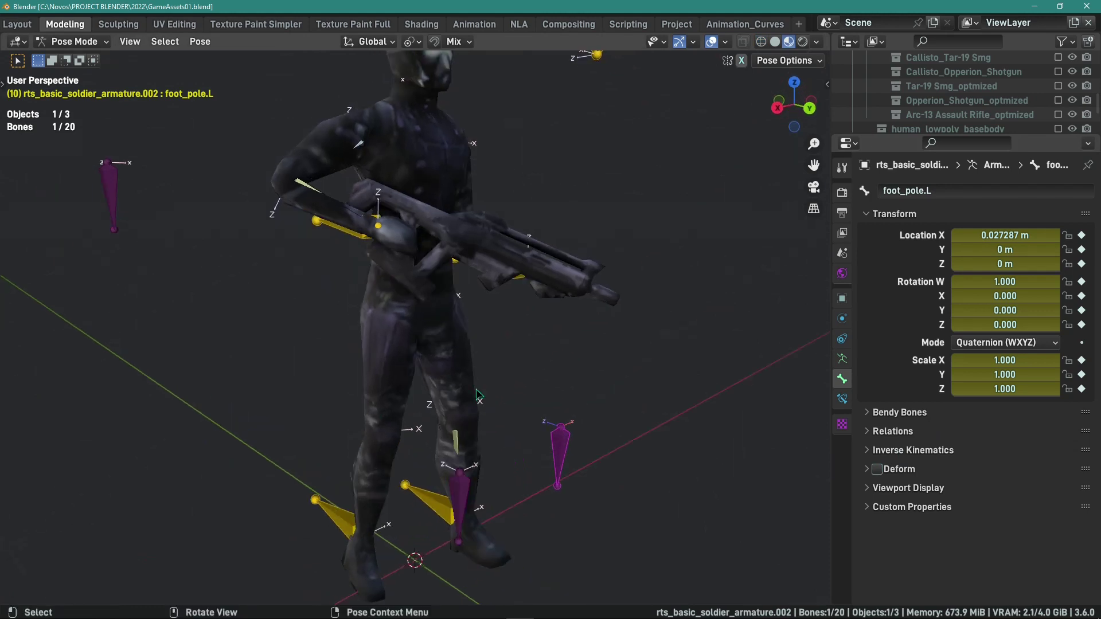
key("shift+z")
mouse_move(519, 448)
middle_mouse_down()
mouse_move(637, 474)
mouse_move(476, 414)
middle_mouse_up()
Try moving foot_pole.L twice with G, cancelling both times so it stays put
key("g")
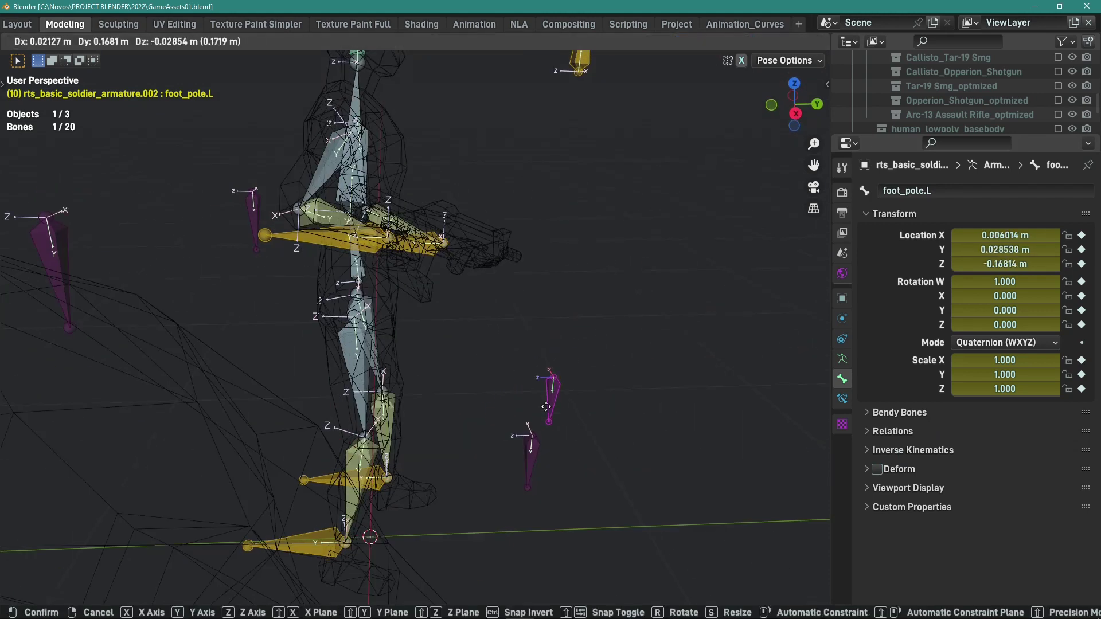
right_click(588, 406)
middle_click_drag(588, 406, 540, 405)
key("shift+z")
key("g")
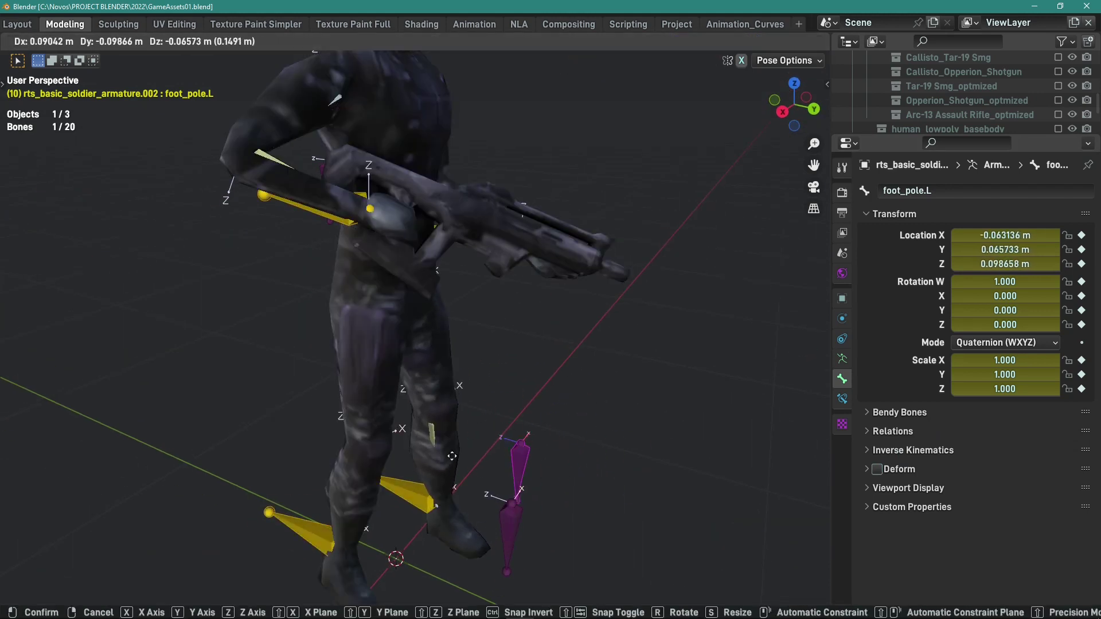
right_click(579, 351)
Orbit the rig in wireframe from front, sides and above to inspect the bones
middle_click_drag(580, 353, 601, 491)
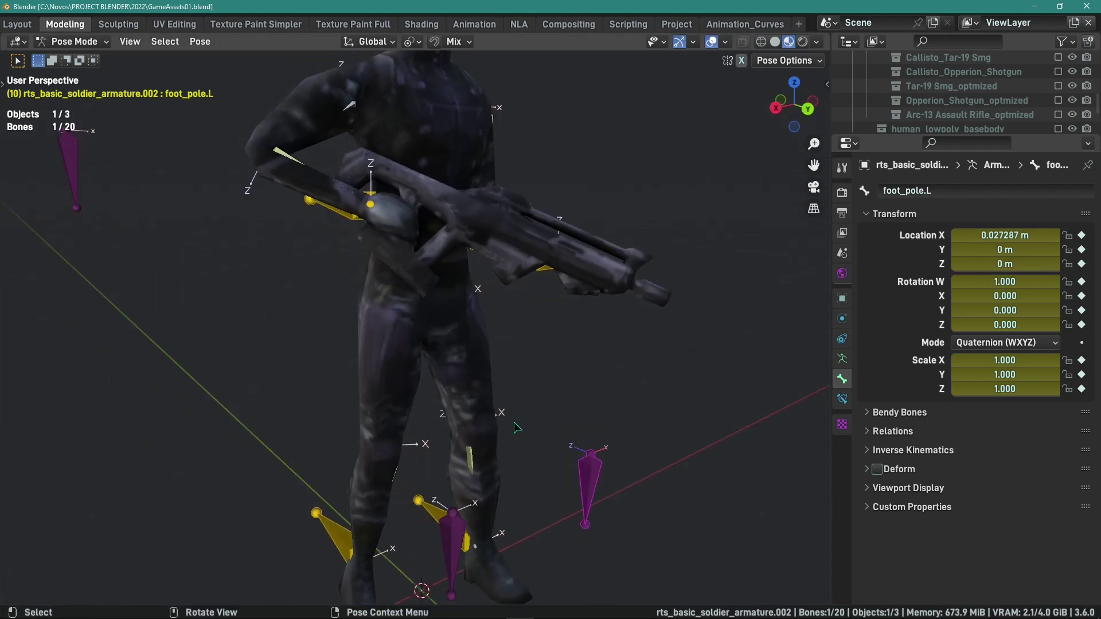
middle_click_drag(565, 452, 646, 404)
middle_click_drag(643, 335, 505, 321)
middle_click_drag(485, 145, 459, 293, "shift")
key("shift+z")
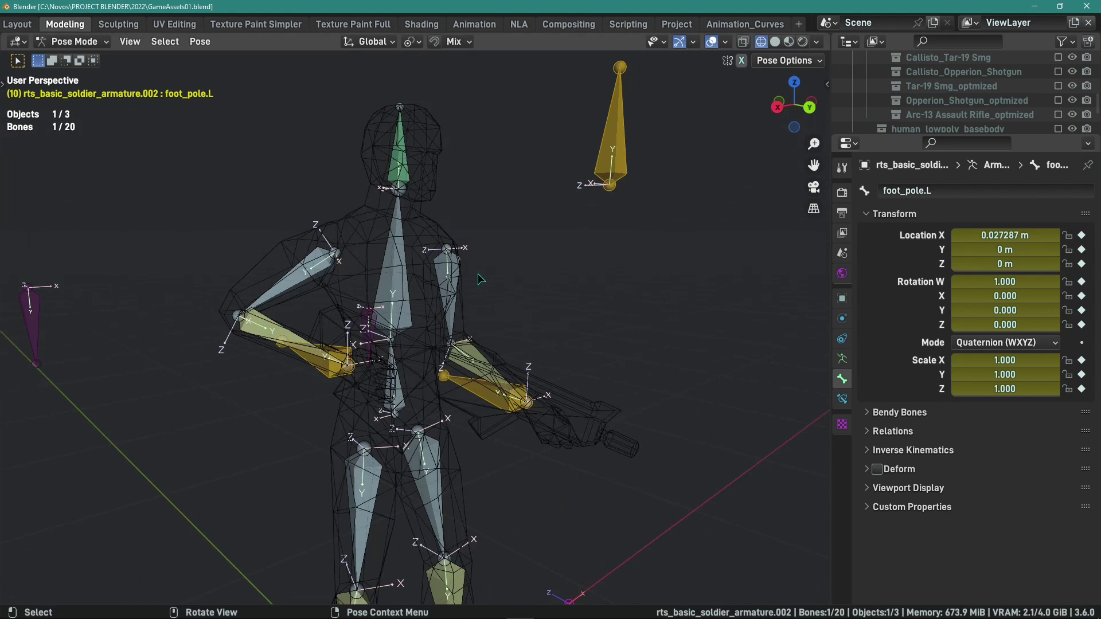
middle_click_drag(580, 247, 561, 280)
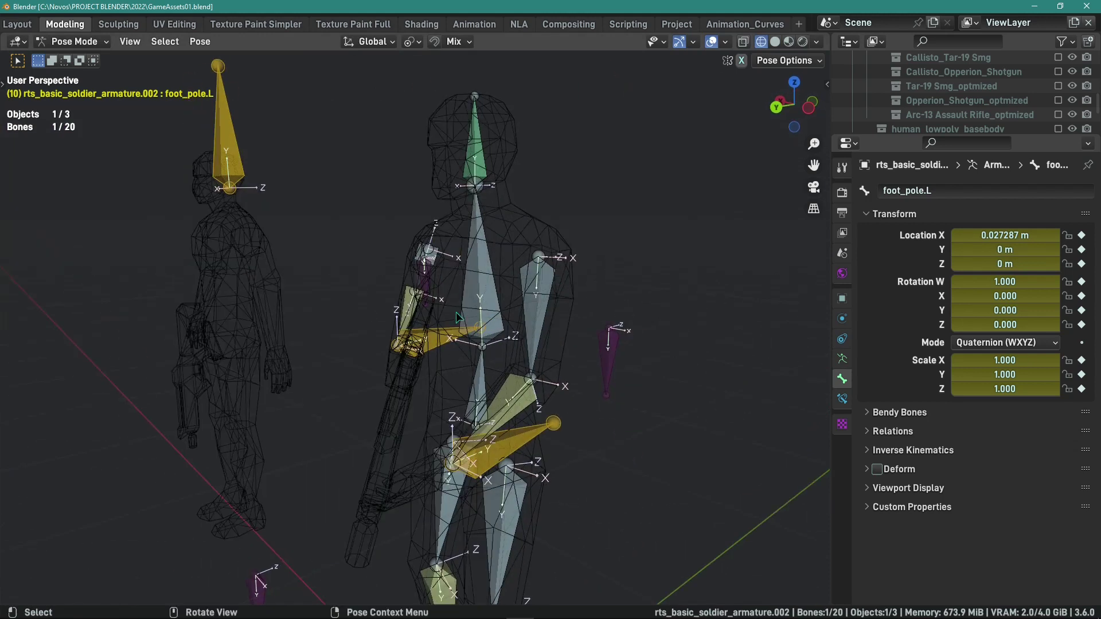
middle_click_drag(456, 313, 594, 339)
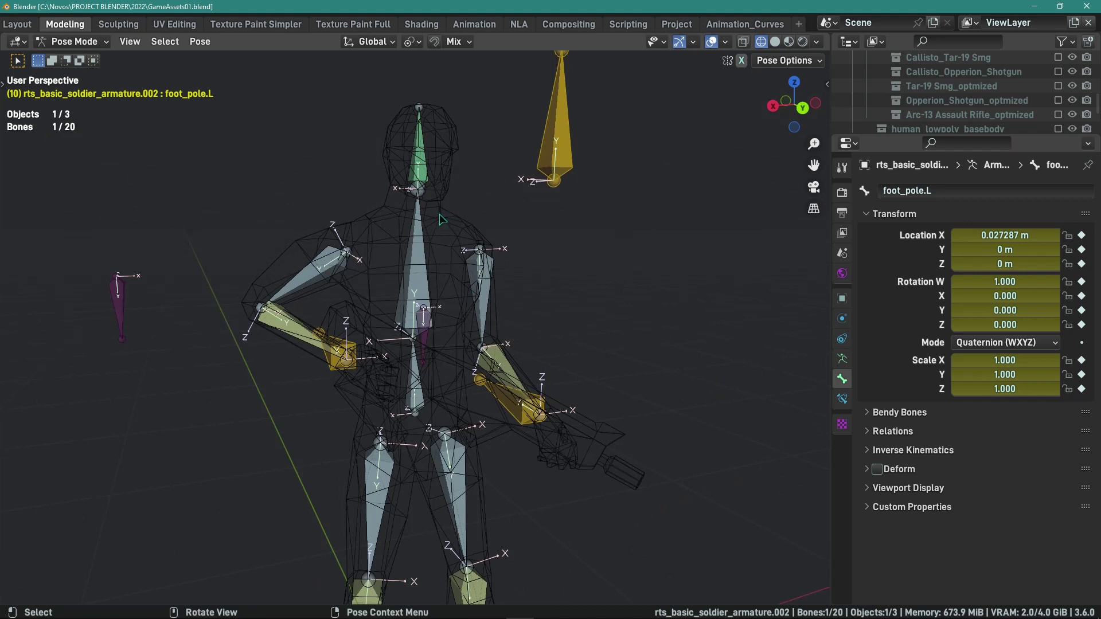
middle_click_drag(469, 225, 437, 221)
middle_click_drag(334, 276, 481, 353)
Move the hand_ik.R bone with G to lower the rifle to the hip, in textured shading
middle_click_drag(359, 378, 335, 371)
middle_click_drag(411, 476, 411, 370, "shift")
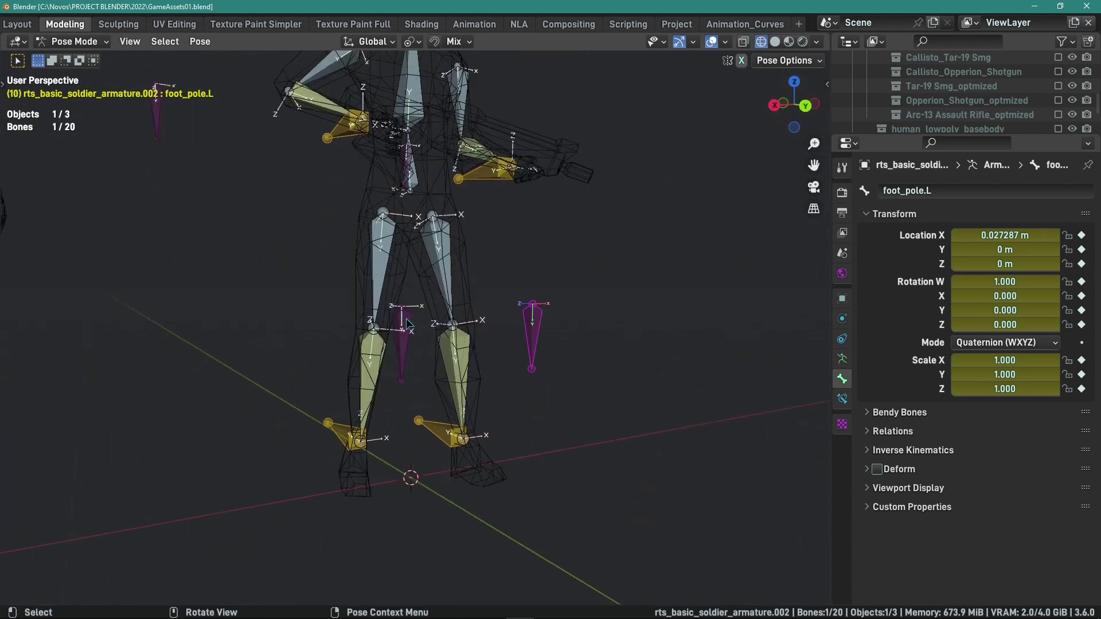
scroll(411, 370, "up", 2)
left_click(445, 461)
middle_click_drag(373, 479, 418, 487)
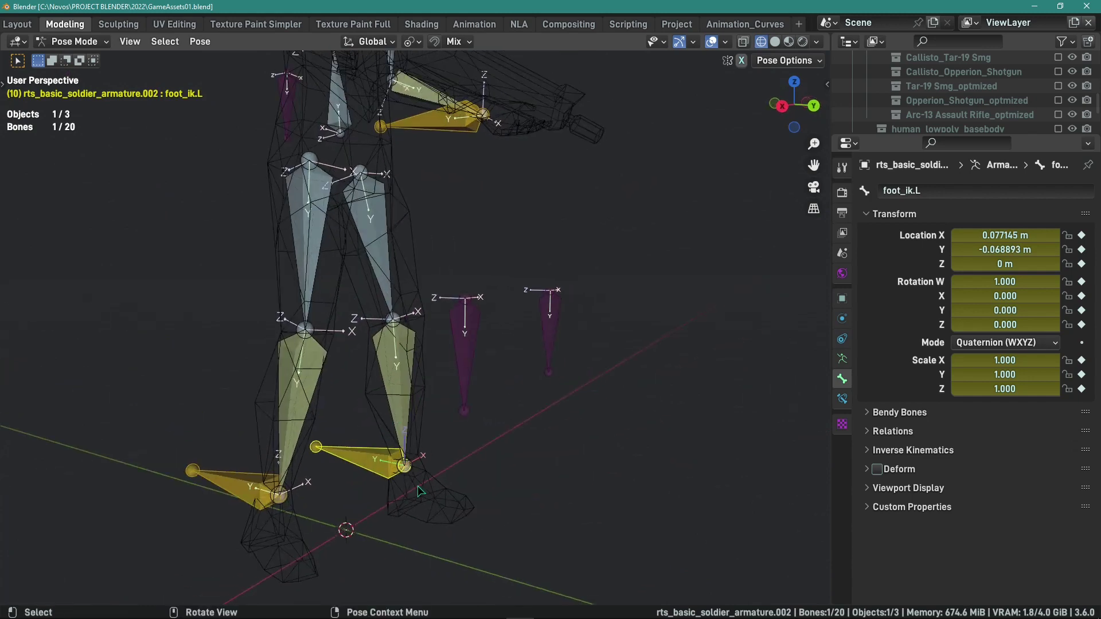
middle_click_drag(461, 172, 424, 281, "shift")
scroll(440, 266, "up", 3)
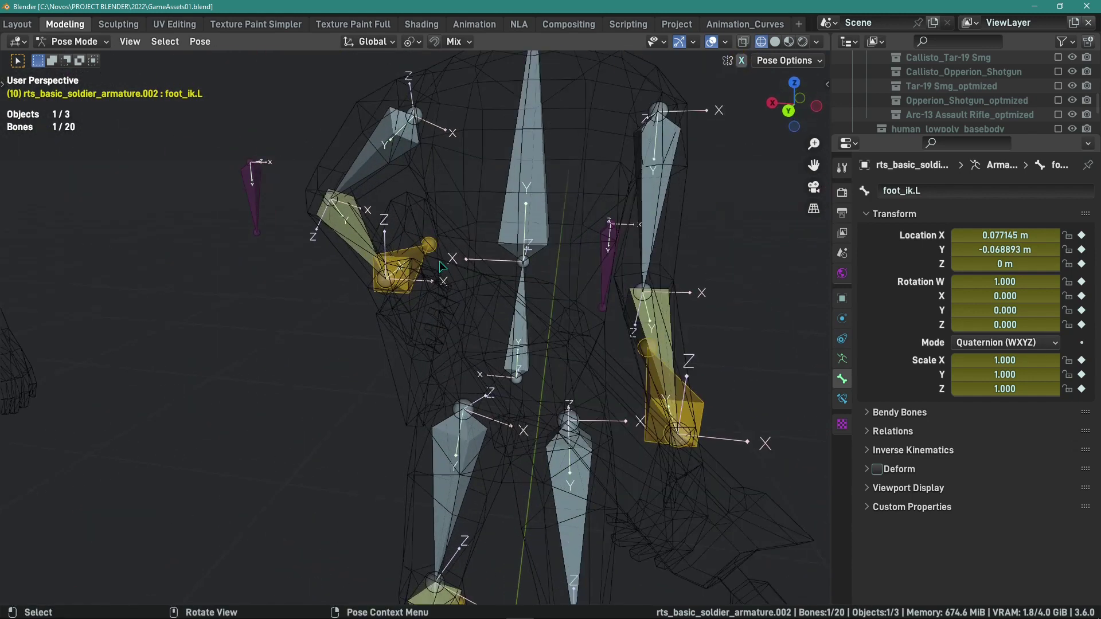
middle_click_drag(487, 350, 422, 336)
left_click(479, 288)
scroll(479, 288, "down", 3)
key("shift+z")
middle_click_drag(439, 289, 501, 294)
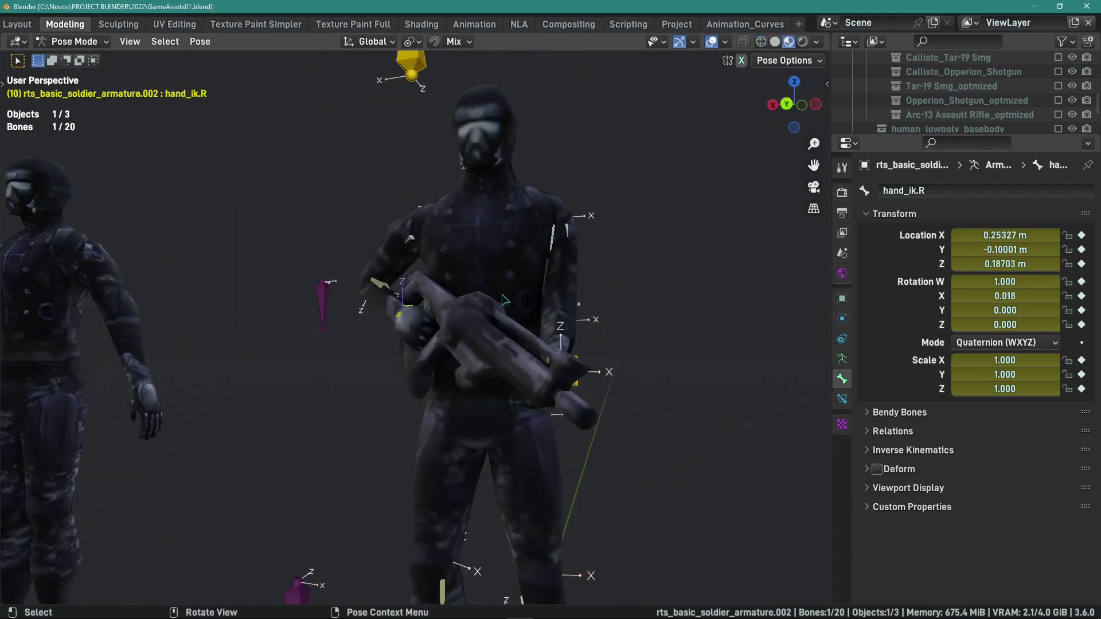
key("g")
left_click(311, 294)
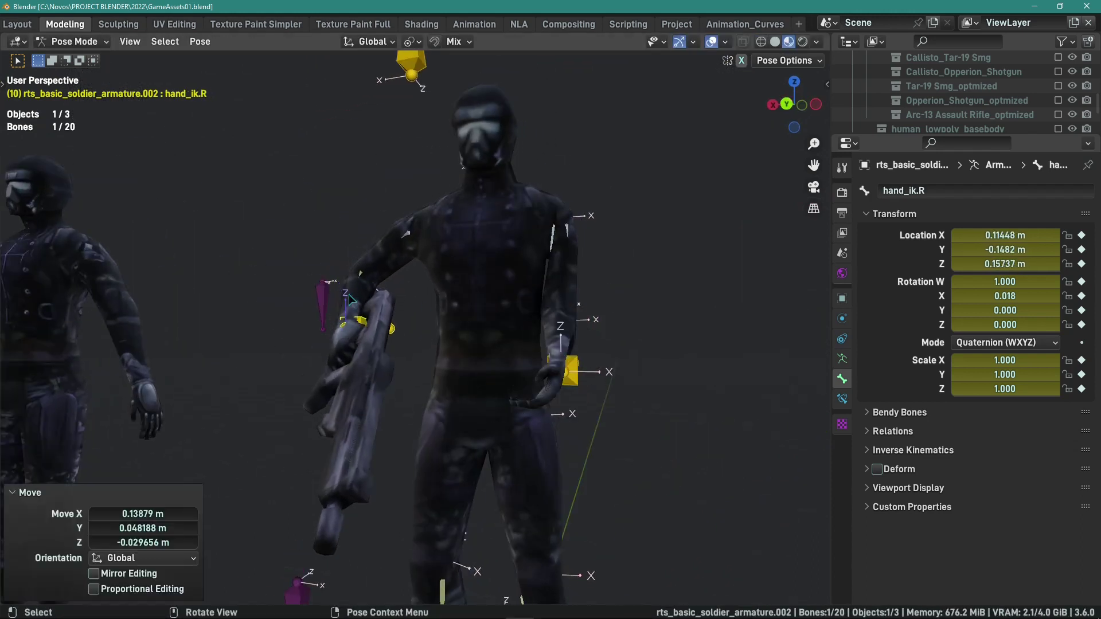
Move arm_pole.R to swing the rifle up, then reposition hand_ik.R to lower it
left_click(310, 293)
key("g")
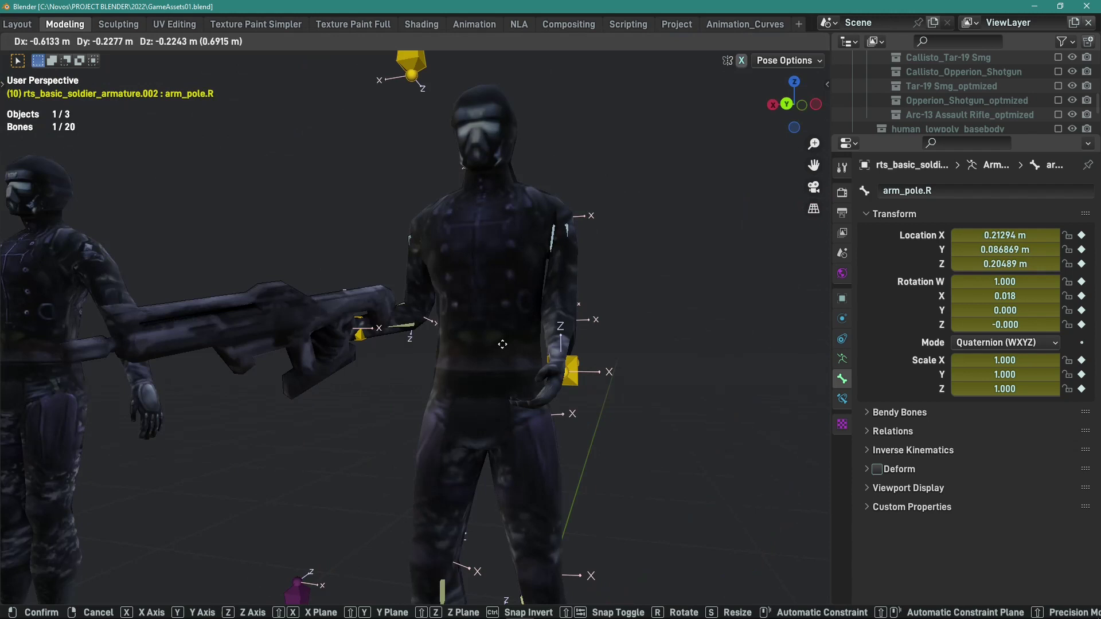
left_click(351, 319)
middle_click_drag(349, 315, 419, 229)
left_click(335, 315)
key("g")
left_click(364, 297)
Select the arm_pole.R bone and move it again to adjust the arm
key("shift+z")
left_click(374, 222)
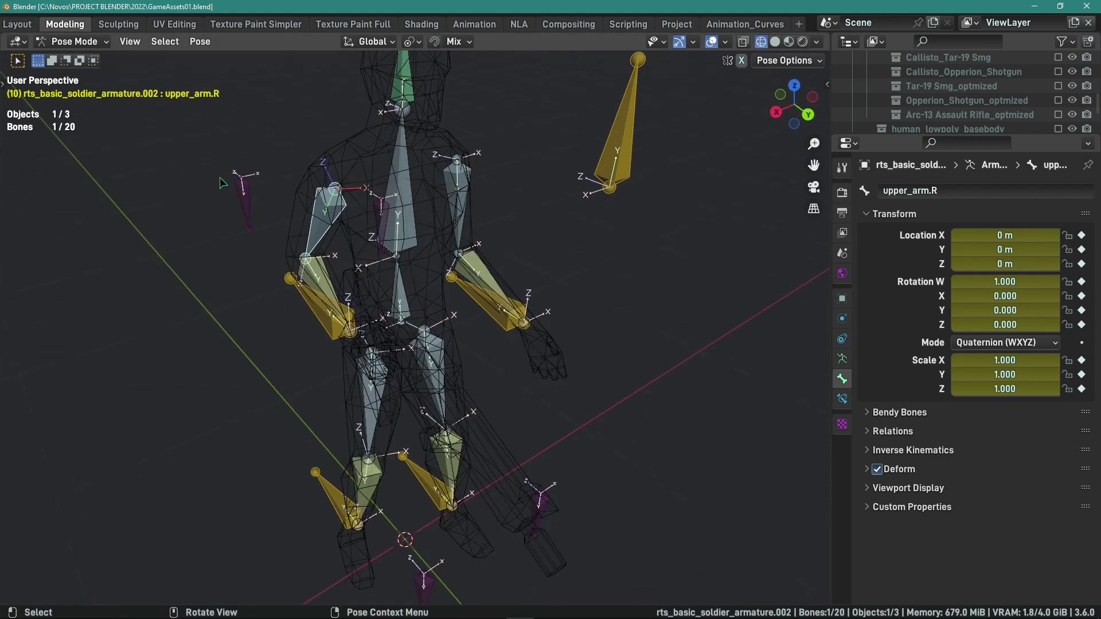
left_click(223, 183)
left_click(247, 208)
key("shift+z")
middle_click_drag(246, 208, 172, 190)
key("g")
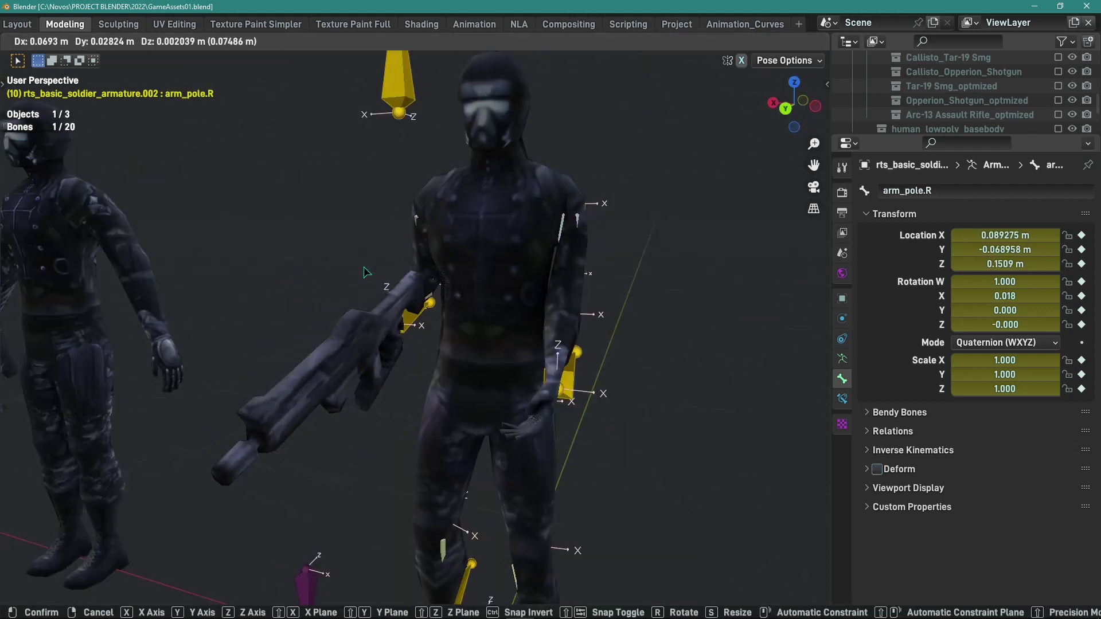
left_click(372, 315)
mouse_move(373, 314)
middle_mouse_down()
mouse_move(531, 317)
mouse_move(491, 332)
mouse_move(464, 314)
mouse_move(669, 281)
middle_mouse_up()
Clear the pose with A and Alt+G, then step back to frame 9 to restore the animation
key("a")
key("alt+g")
key("Left")
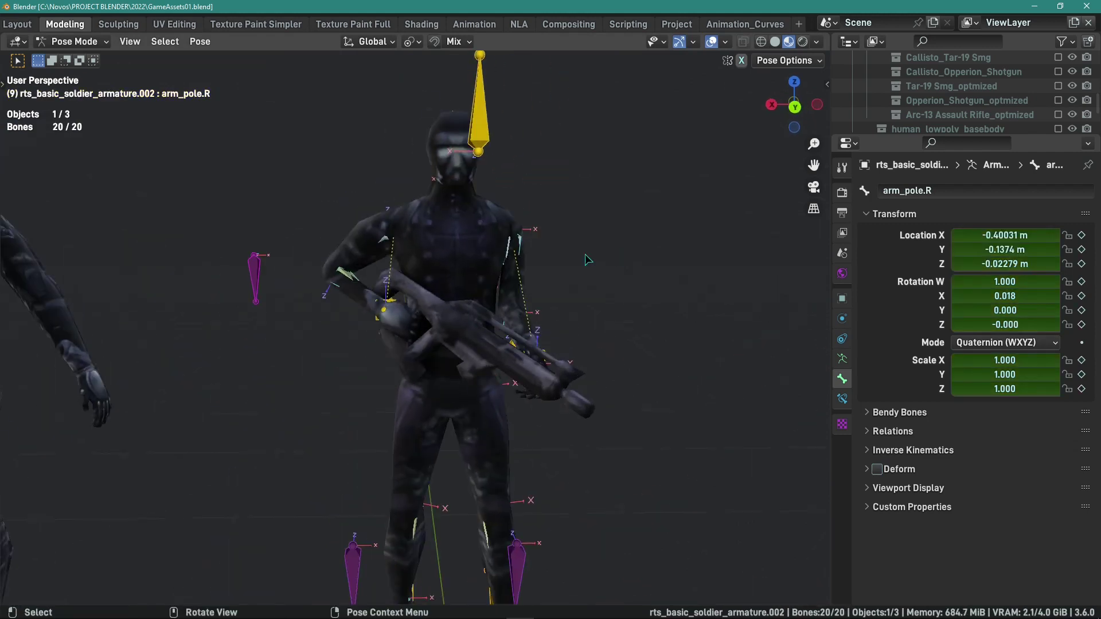
key("alt+a")
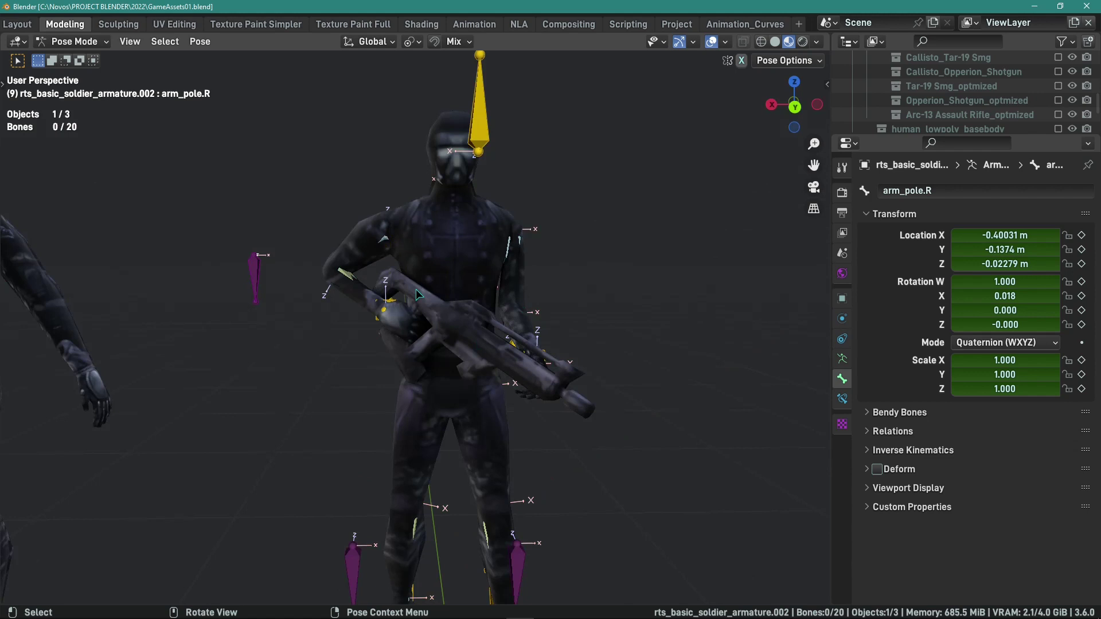
Check the rig in wireframe and textured shading, then switch the armature to Object Mode
middle_click_drag(415, 289, 451, 274)
key("shift+z")
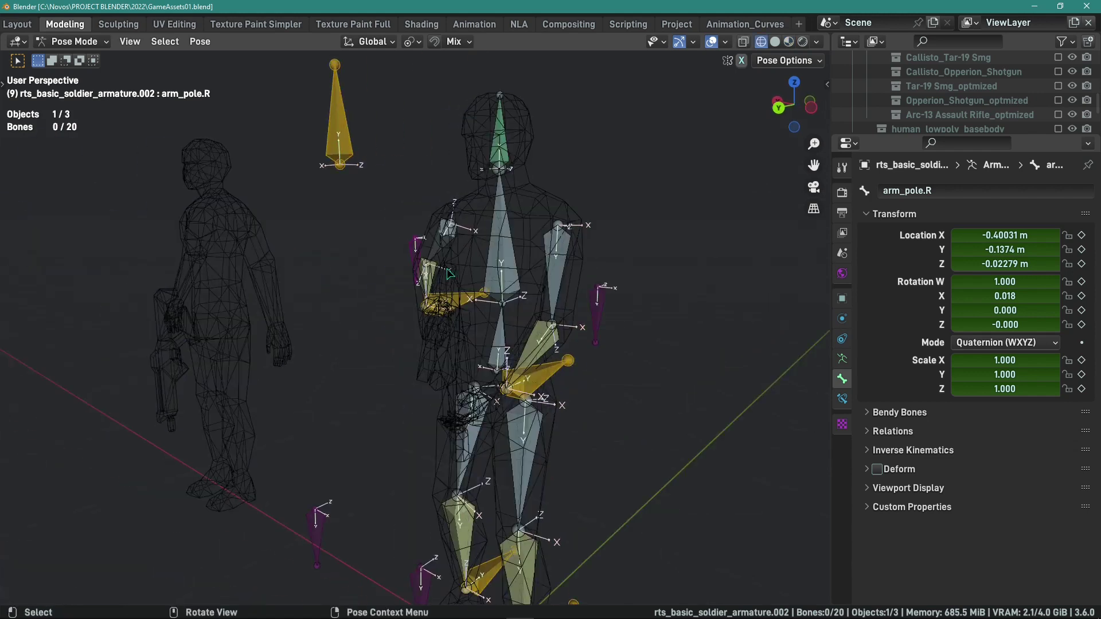
mouse_move(380, 253)
middle_mouse_down()
mouse_move(500, 278)
mouse_move(424, 272)
mouse_move(297, 232)
mouse_move(376, 240)
mouse_move(404, 261)
middle_mouse_up()
key("shift+z")
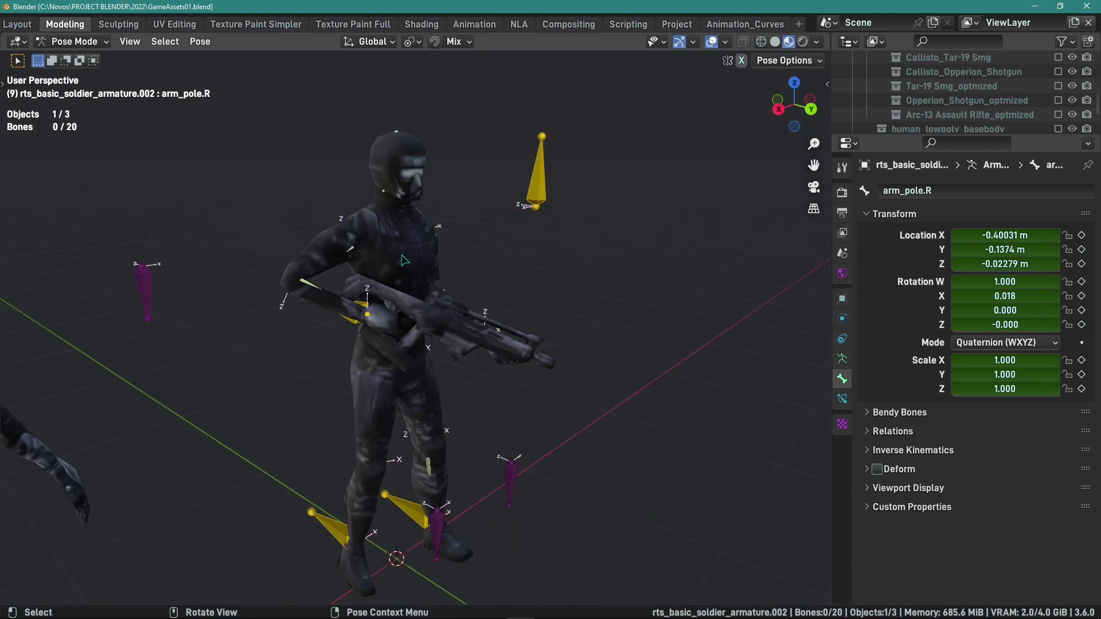
mouse_move(485, 250)
middle_mouse_down()
mouse_move(231, 243)
mouse_move(396, 258)
middle_mouse_up()
key("shift+z")
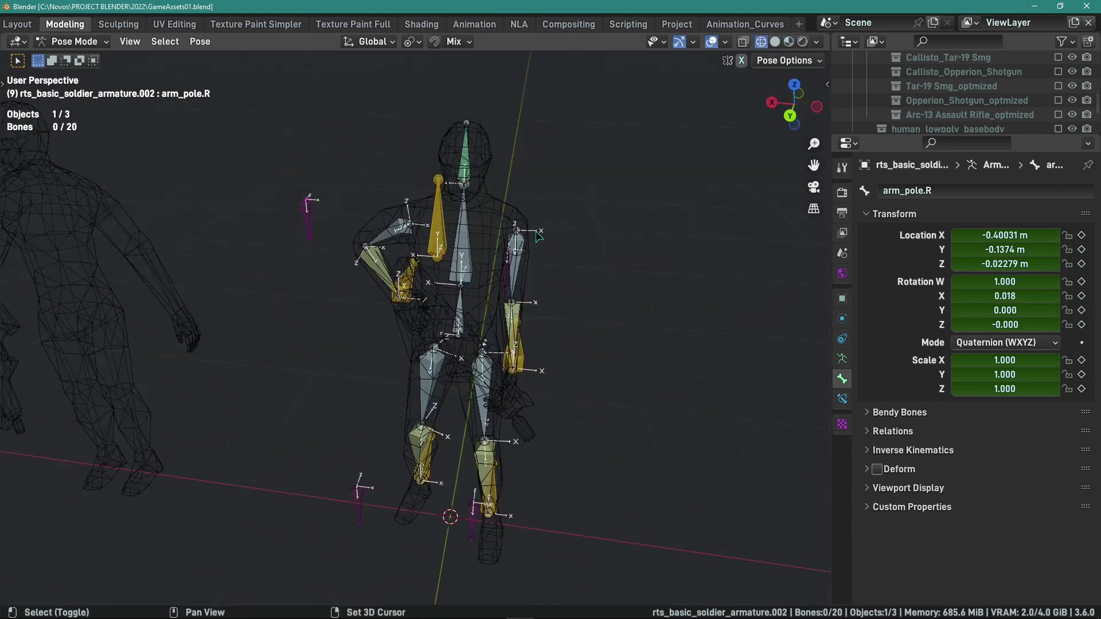
mouse_move(505, 339)
middle_mouse_down("ctrl")
mouse_move(515, 286)
mouse_move(438, 277)
middle_mouse_up("ctrl")
key("ctrl+Tab")
key("shift+z")
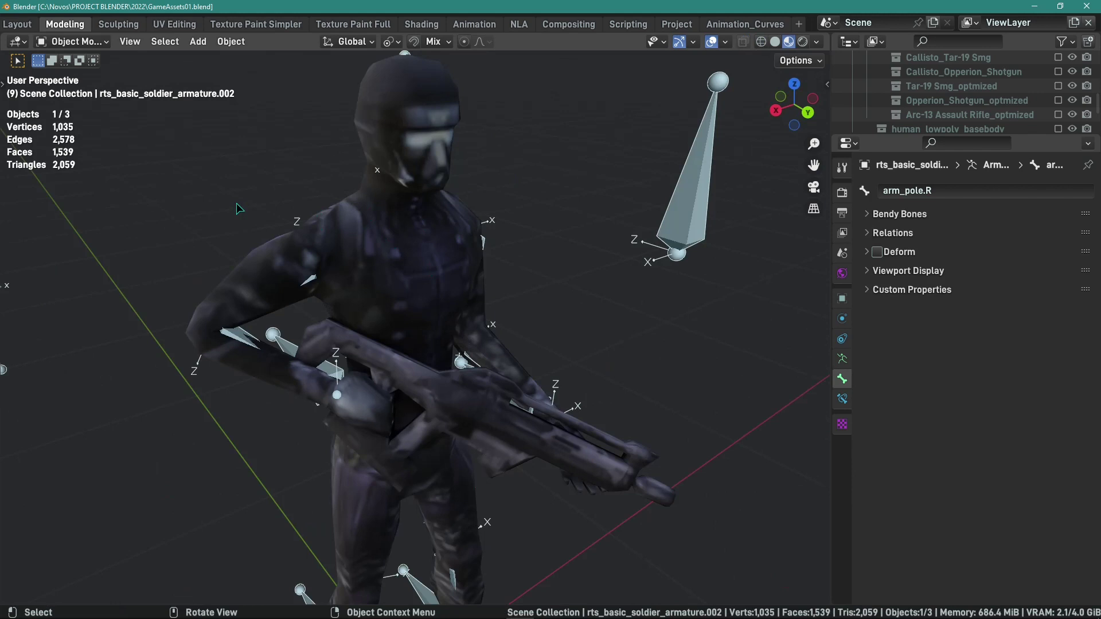
middle_click_drag(237, 204, 362, 211)
key("shift+z")
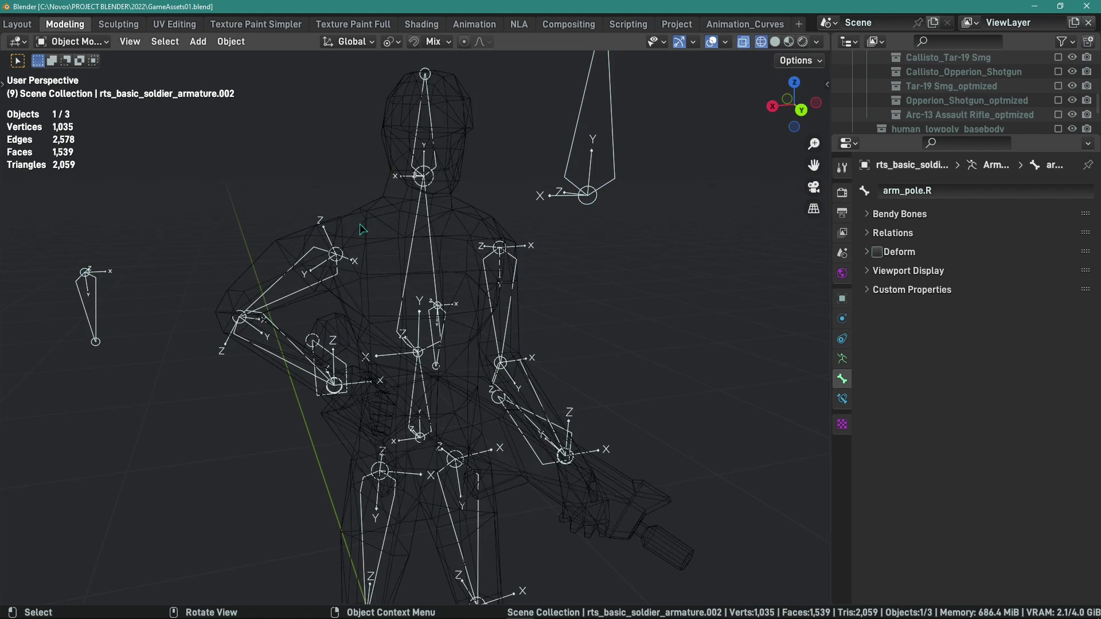
middle_click_drag(405, 206, 353, 270)
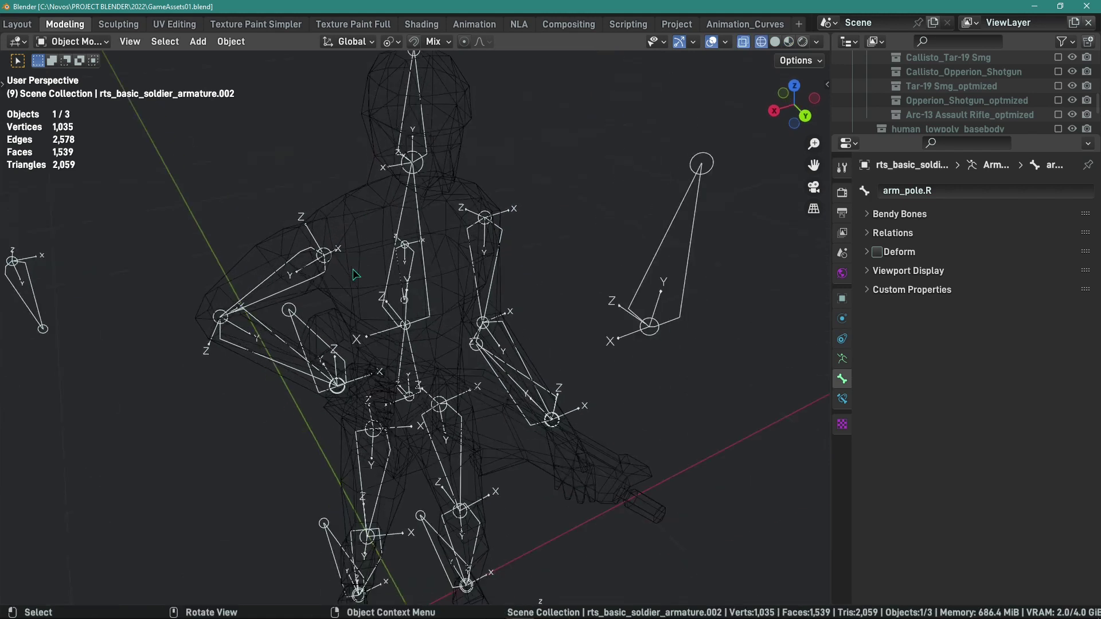
scroll(329, 212, "up", 2)
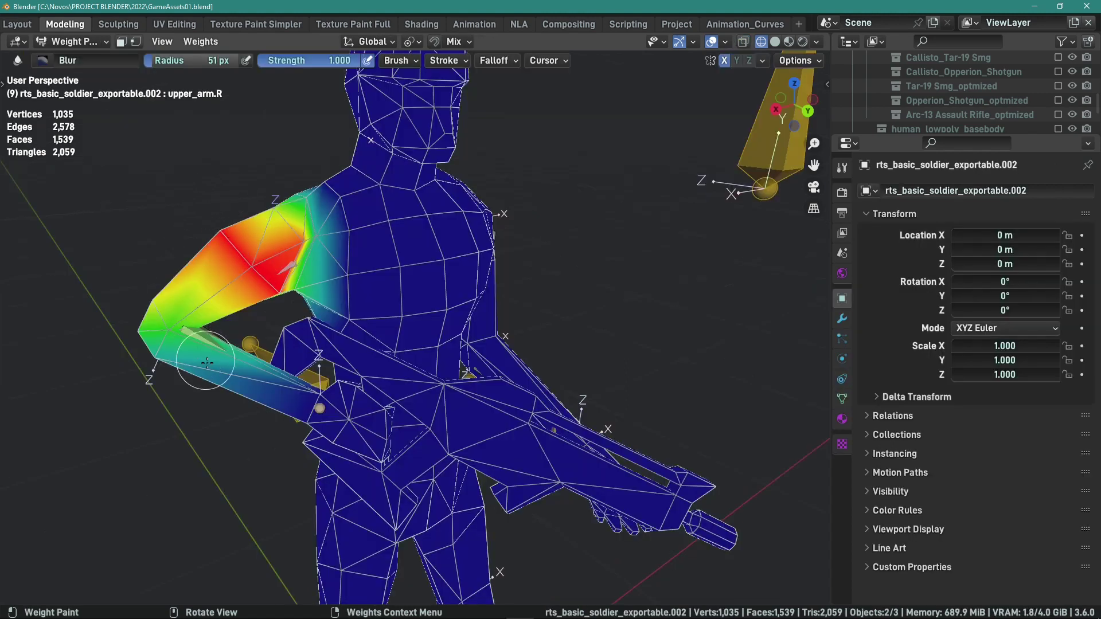
key("shift+z")
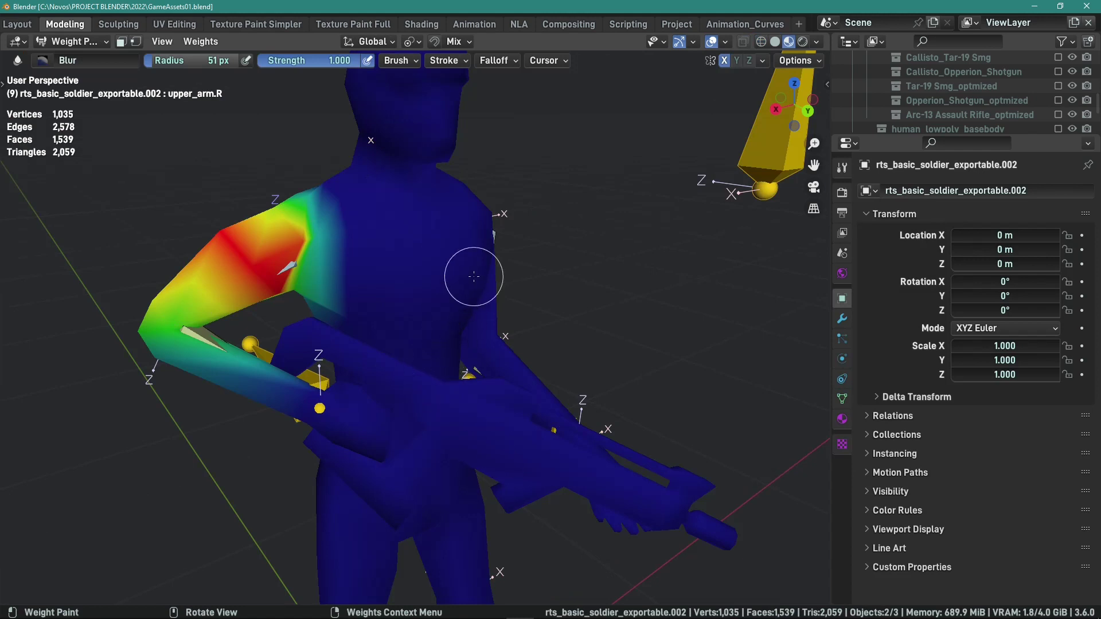
key("shift+z")
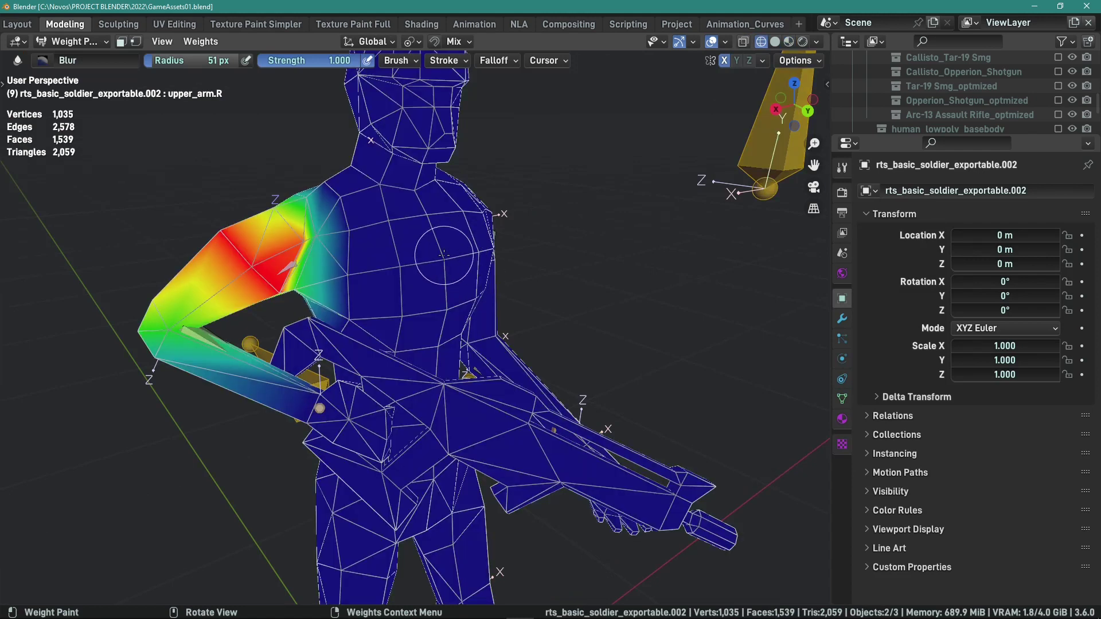
middle_click_drag(436, 241, 418, 226)
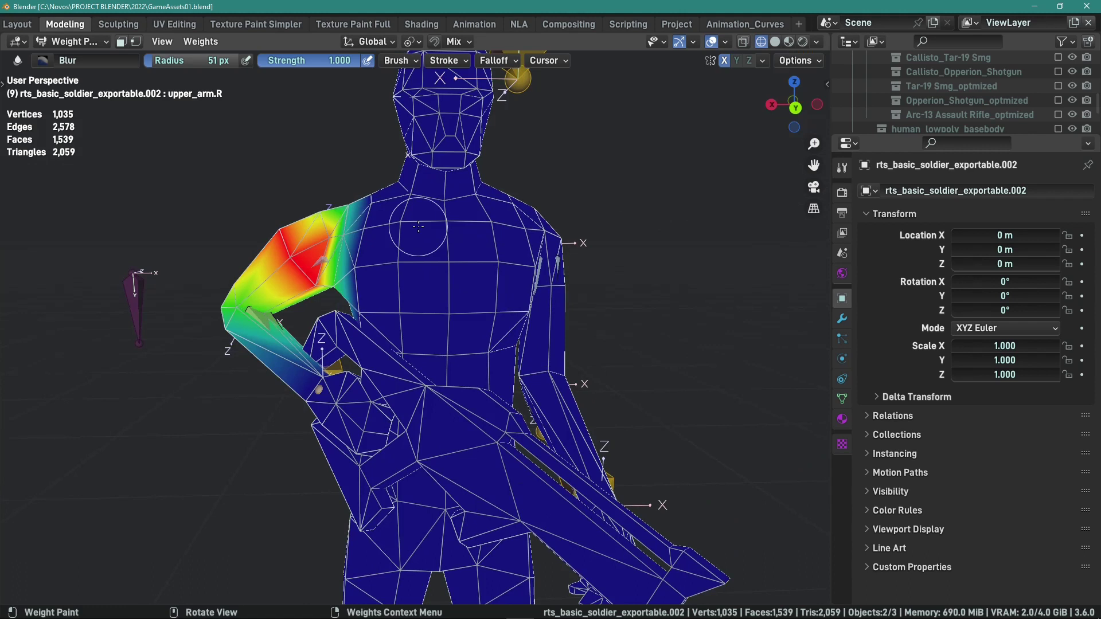
mouse_move(418, 226)
middle_mouse_down()
mouse_move(649, 255)
mouse_move(498, 298)
mouse_move(545, 321)
mouse_move(437, 331)
middle_mouse_up()
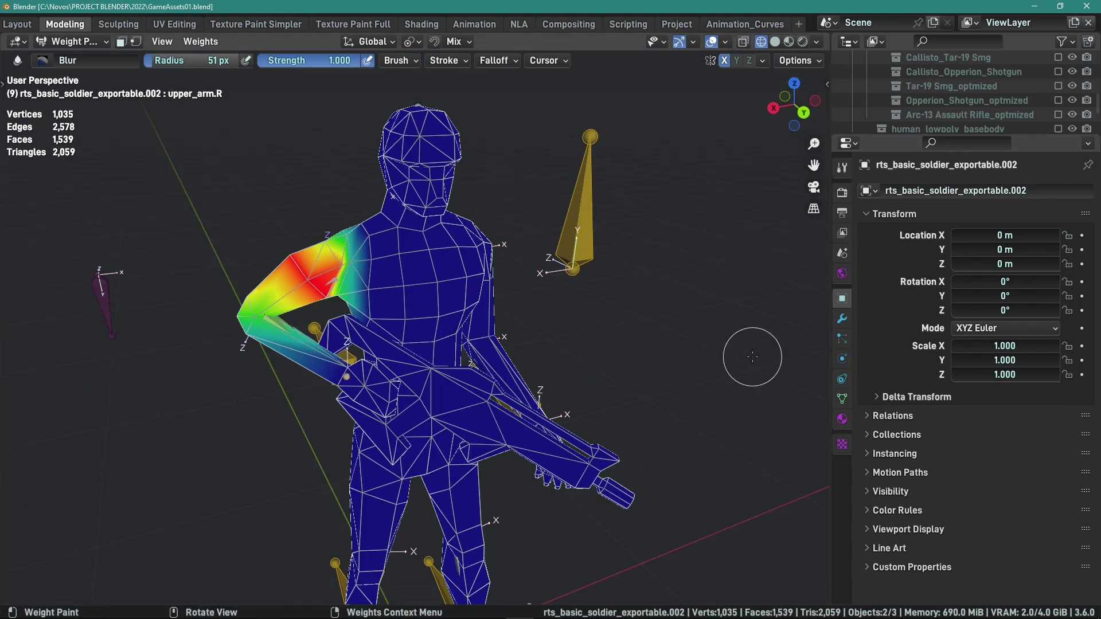
middle_click_drag(462, 291, 408, 245)
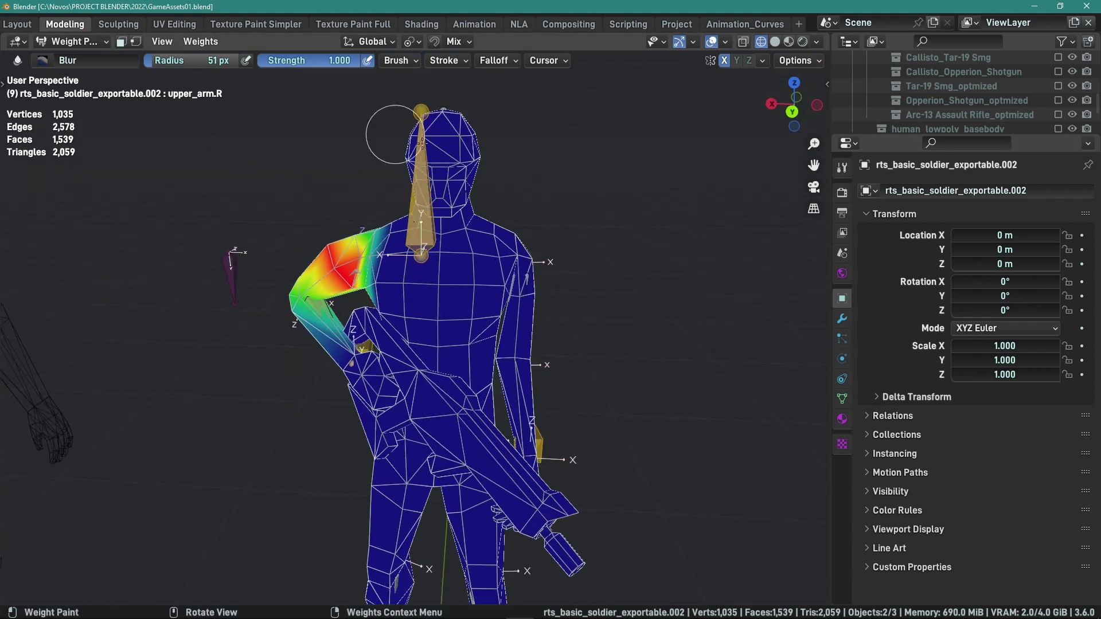
Apply Weights > Limit Total with Limit 4 on All Groups
left_click(201, 42)
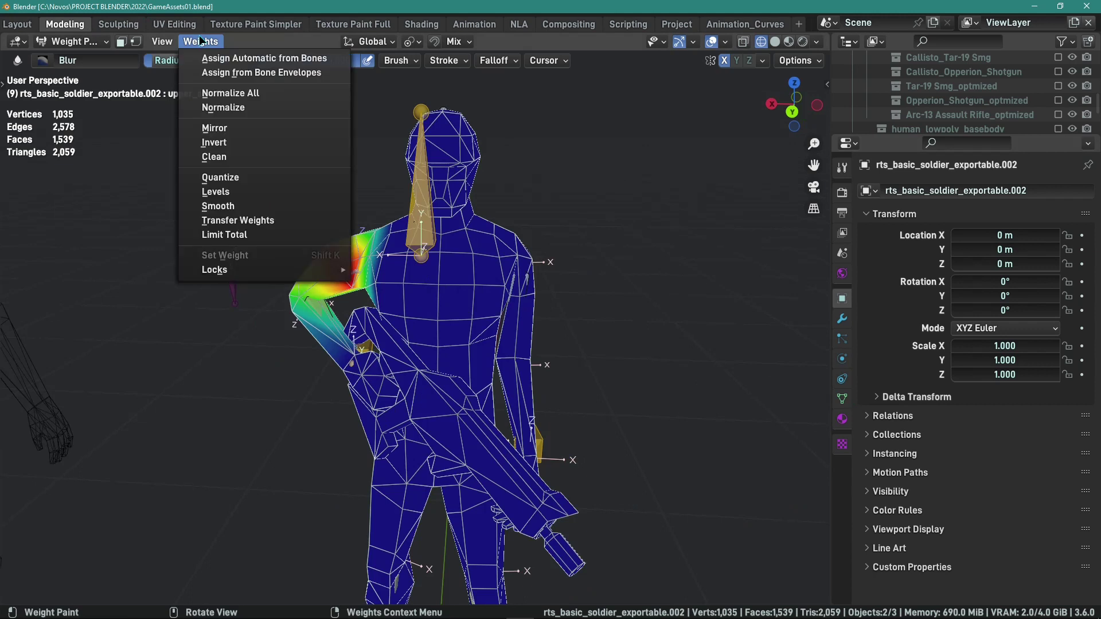
left_click(285, 232)
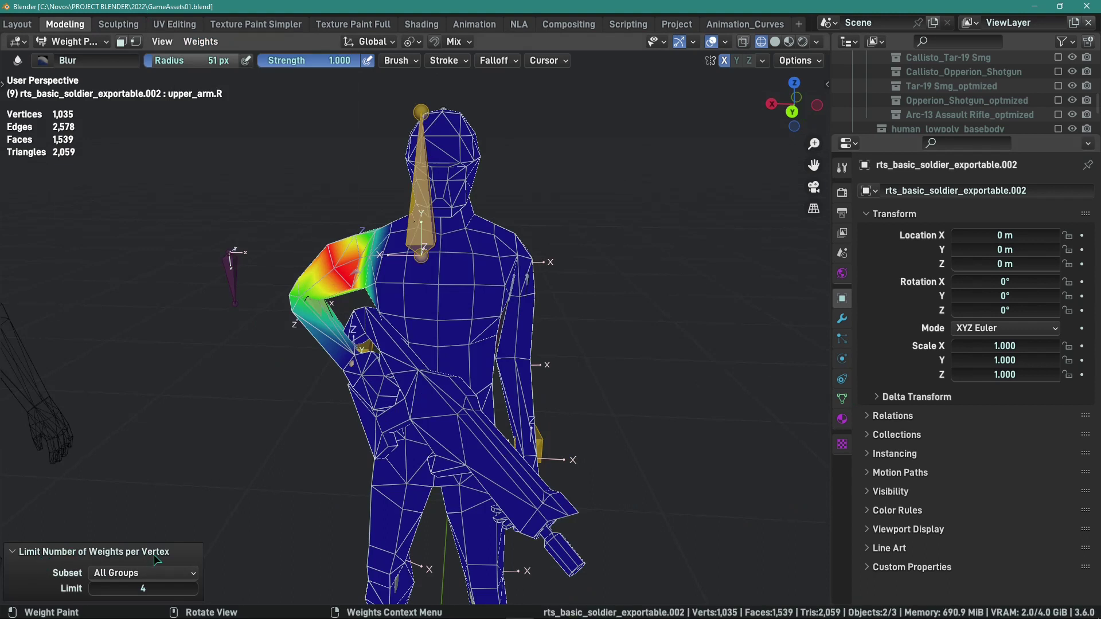
left_click(109, 572)
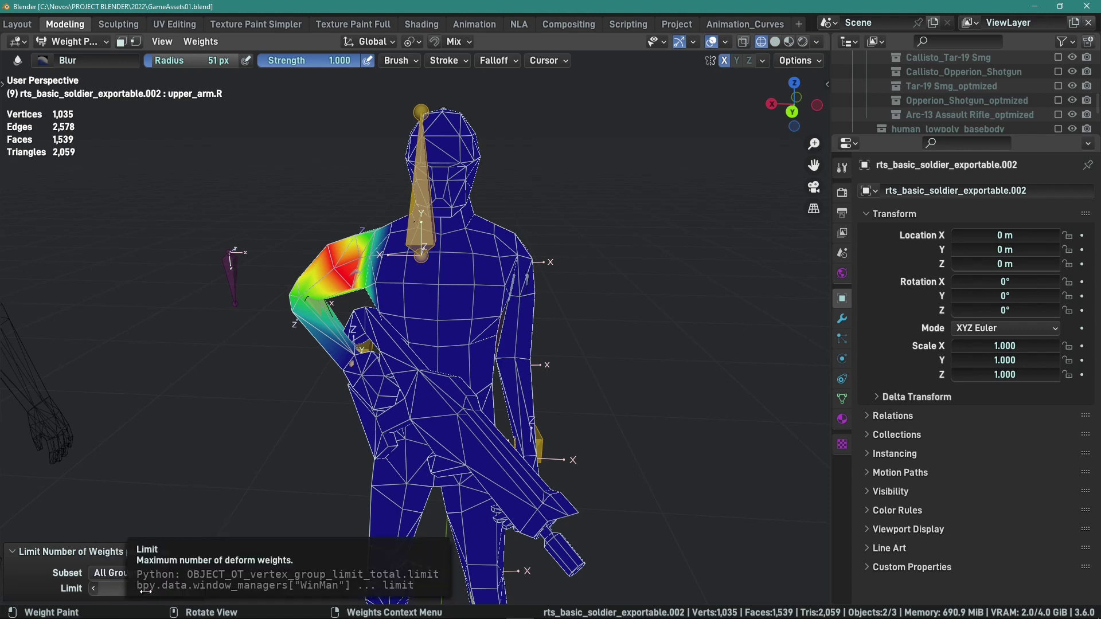
middle_click_drag(266, 386, 465, 375)
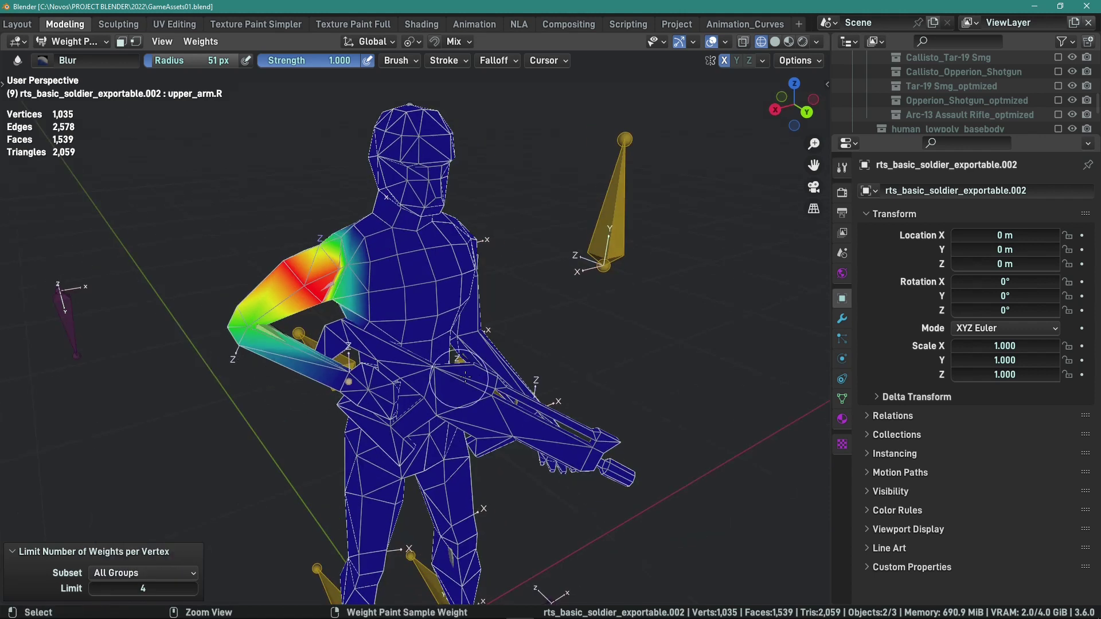
key("ctrl+z")
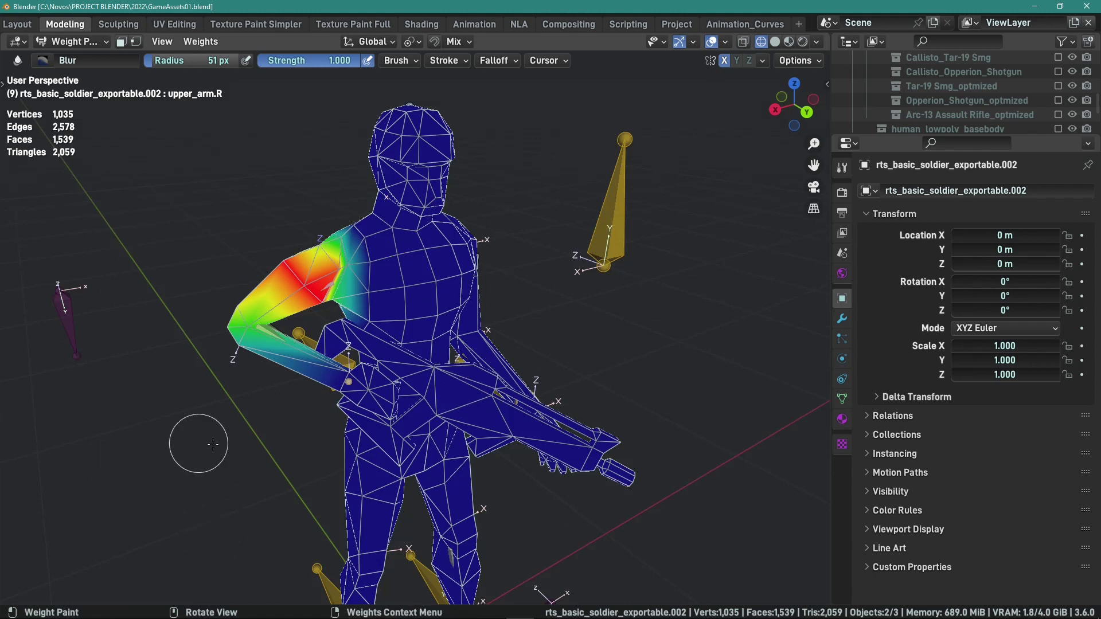
Make the torso bone active to display its weights on the soldier mesh
mouse_move(200, 444)
middle_mouse_down()
mouse_move(448, 310)
mouse_move(570, 269)
middle_mouse_up()
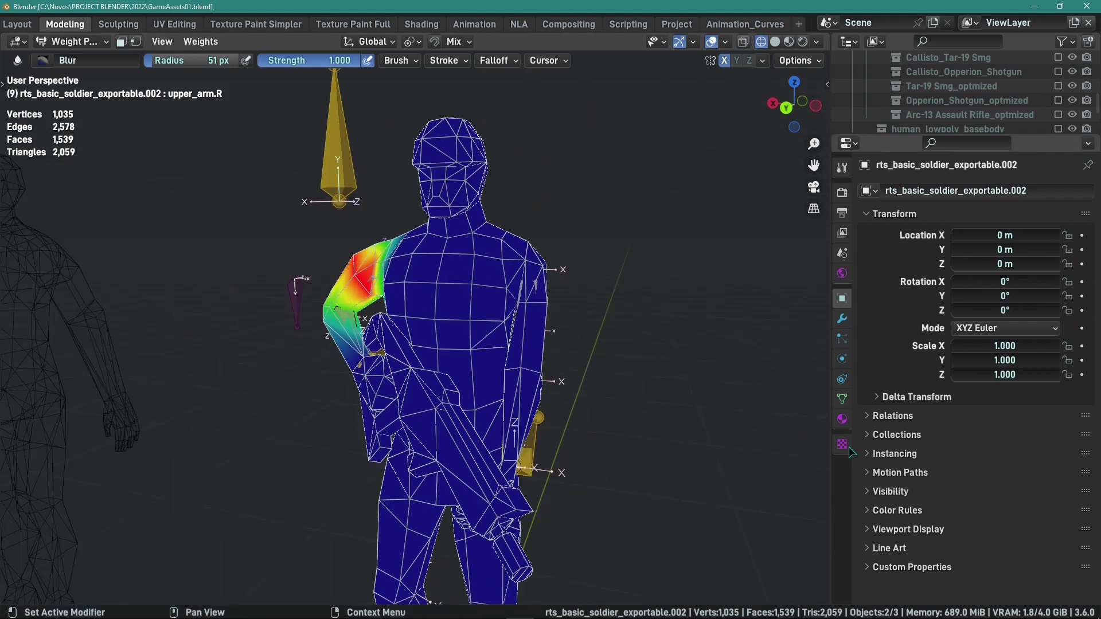
left_click(446, 172, "ctrl")
middle_click_drag(247, 269, 510, 312)
left_click(398, 325, "ctrl")
middle_click_drag(599, 338, 506, 281)
Switch from Weight Paint to Object Mode and bring both soldiers front-on
key("ctrl+Tab")
key("4")
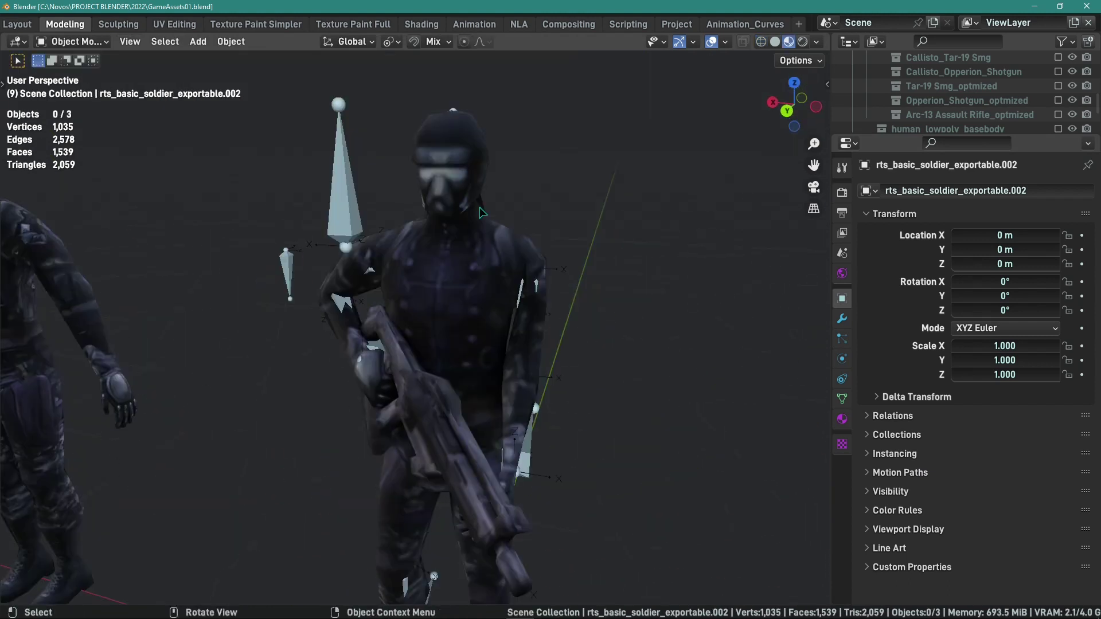
middle_click_drag(482, 214, 462, 252)
scroll(368, 221, "down", 3)
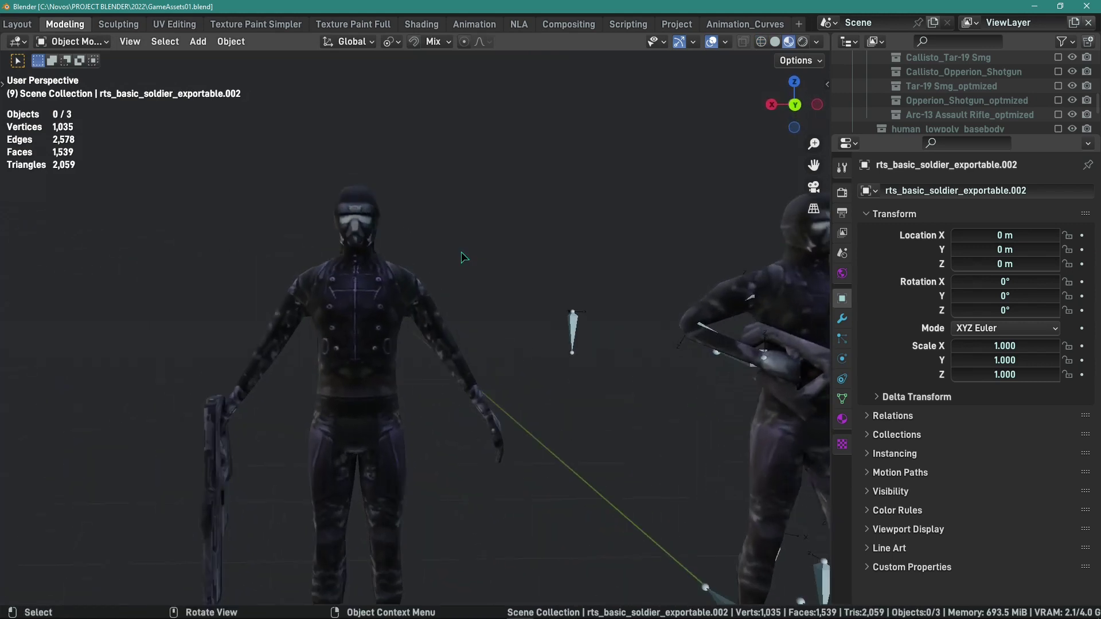
middle_click_drag(388, 299, 426, 259)
scroll(508, 310, "up", 3)
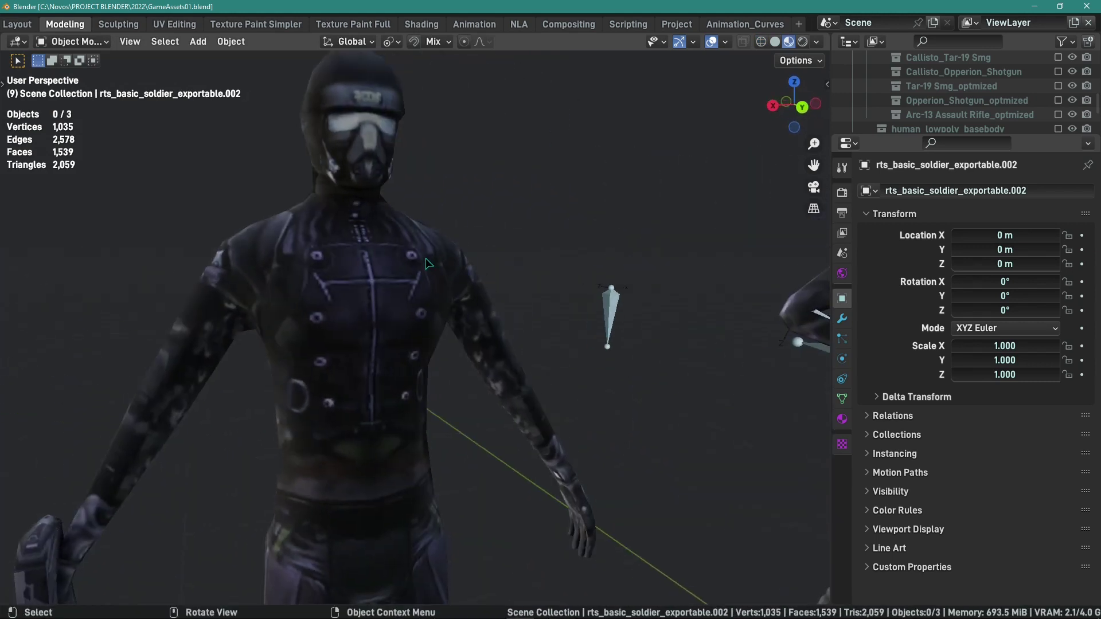
scroll(348, 344, "down", 3)
middle_click_drag(728, 333, 678, 310)
middle_click_drag(446, 331, 486, 313)
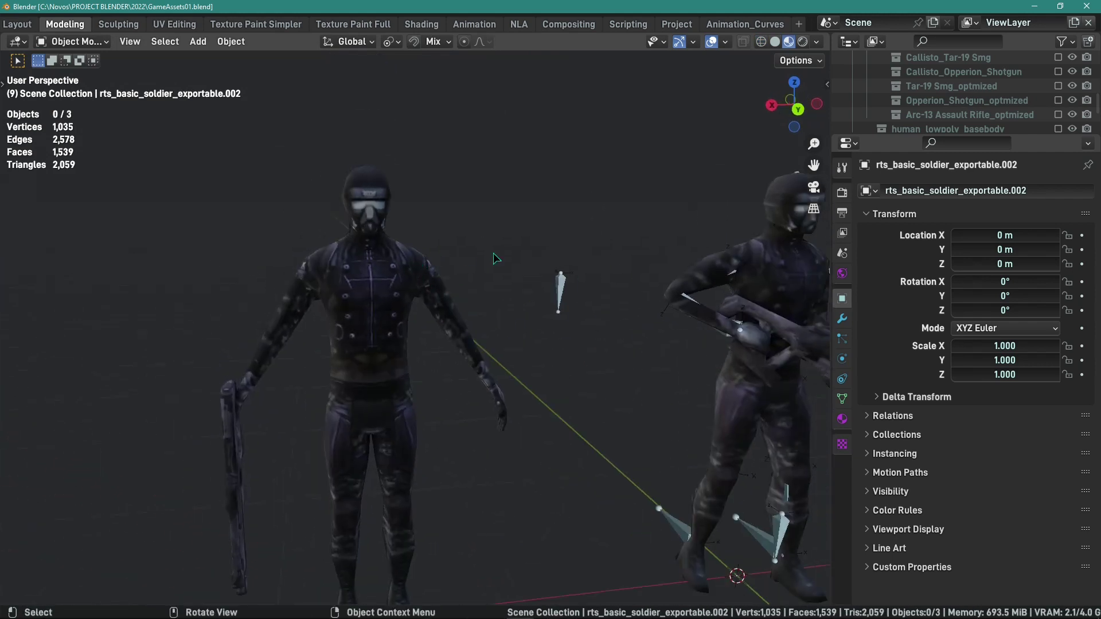
middle_click_drag(534, 254, 453, 240)
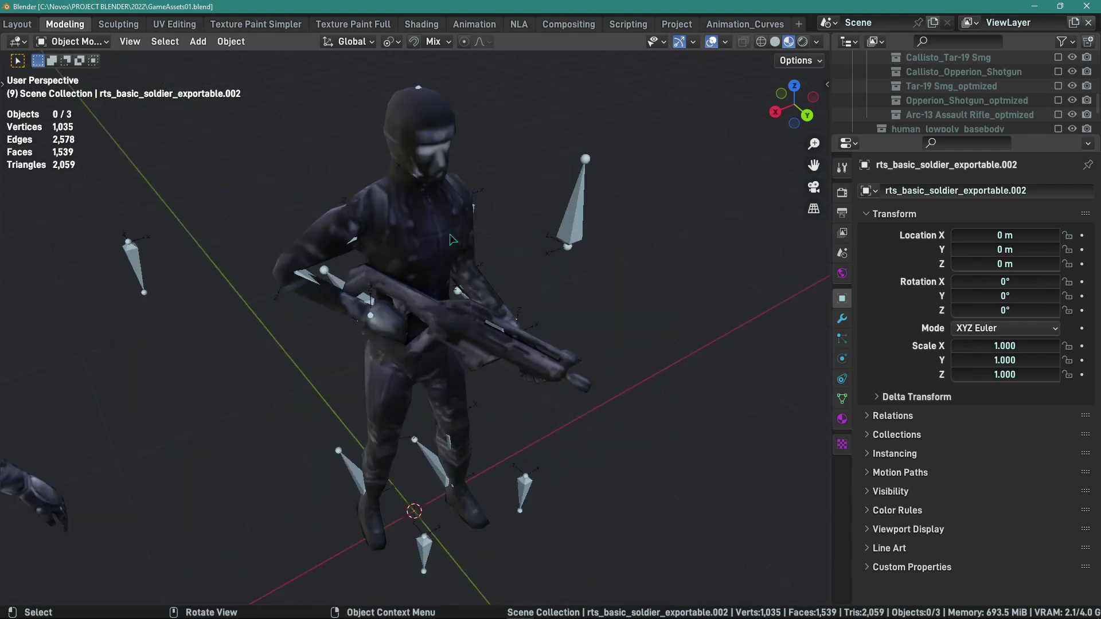
Select the rifle-holding soldier to inspect it, then deselect it
left_click(487, 215)
middle_click_drag(601, 252, 583, 284)
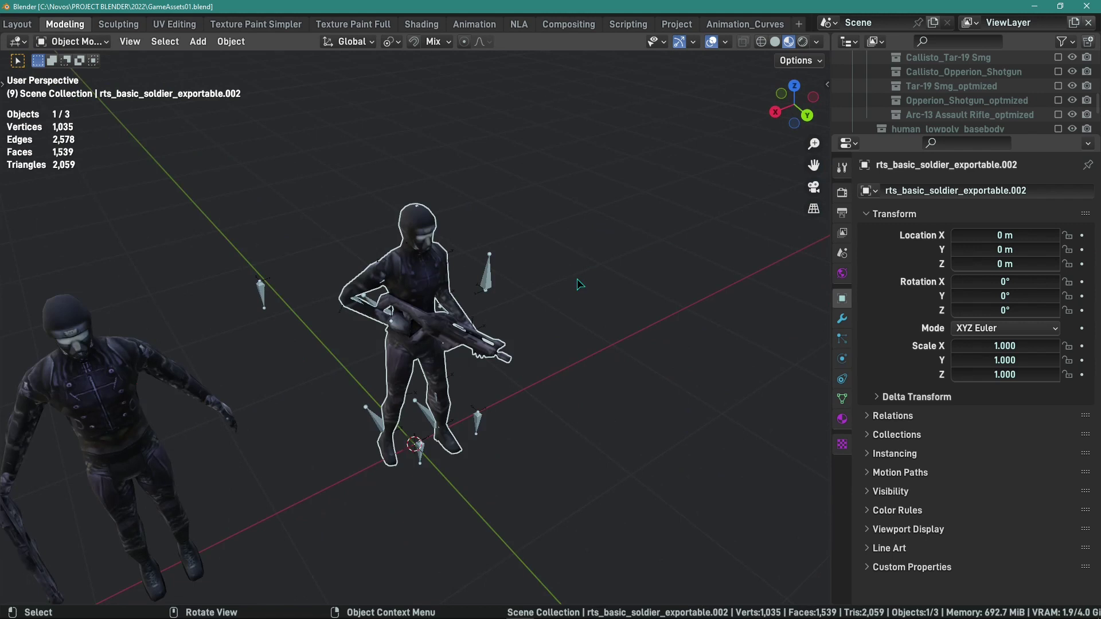
scroll(577, 279, "down", 10)
left_click(514, 293)
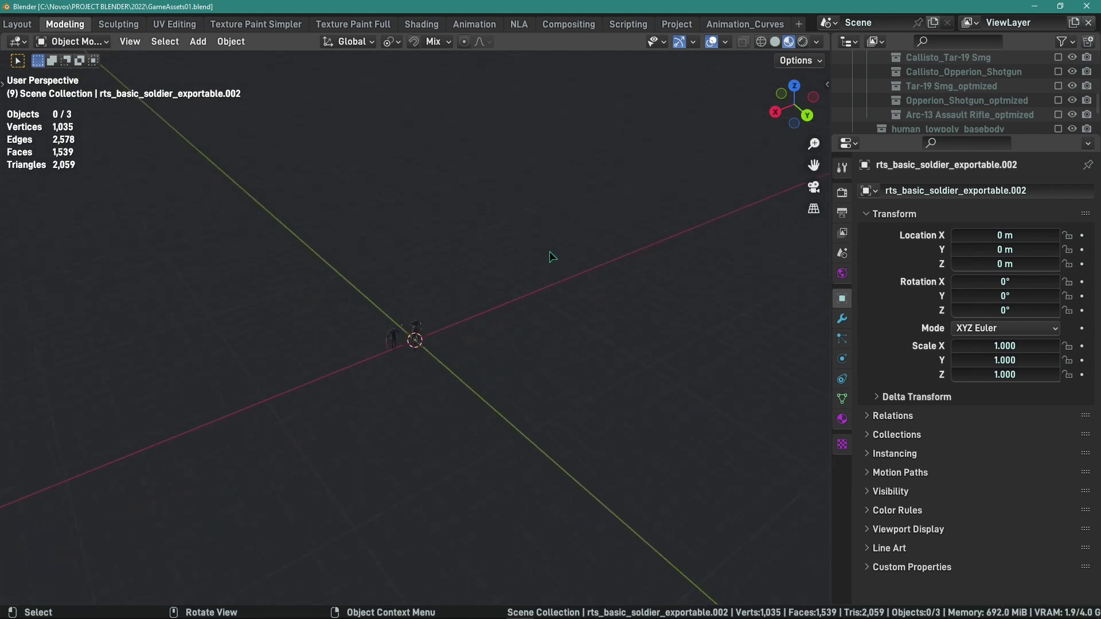
scroll(556, 252, "up", 4)
middle_click_drag(566, 255, 579, 276)
Hide the grid, axes and stats overlays and view the soldiers from behind and front
key("q")
left_click(559, 291)
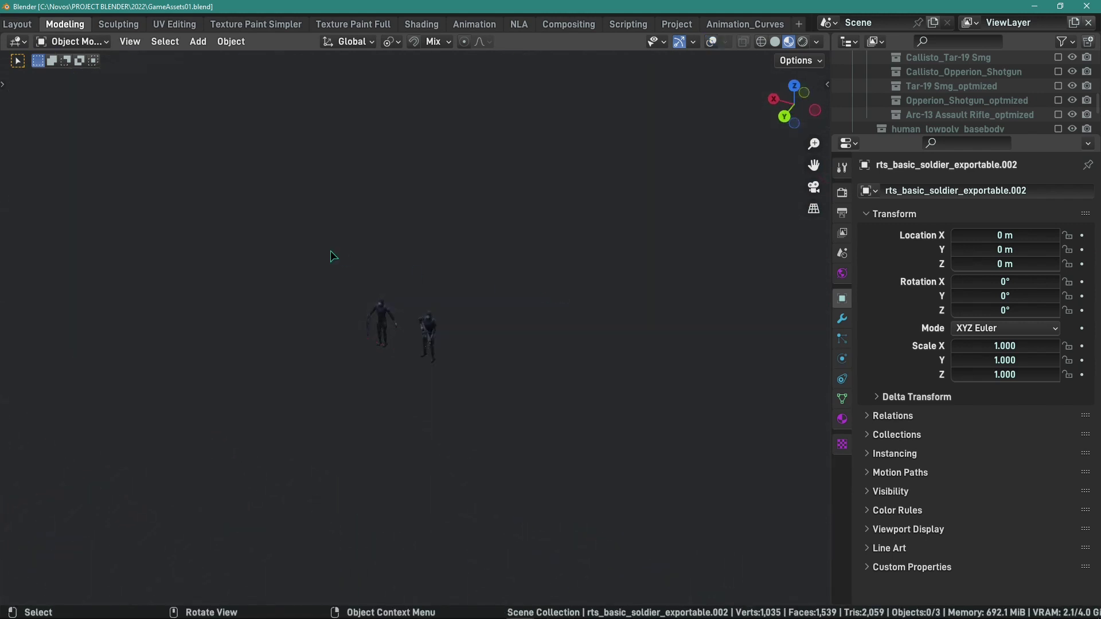
middle_click_drag(330, 250, 363, 248)
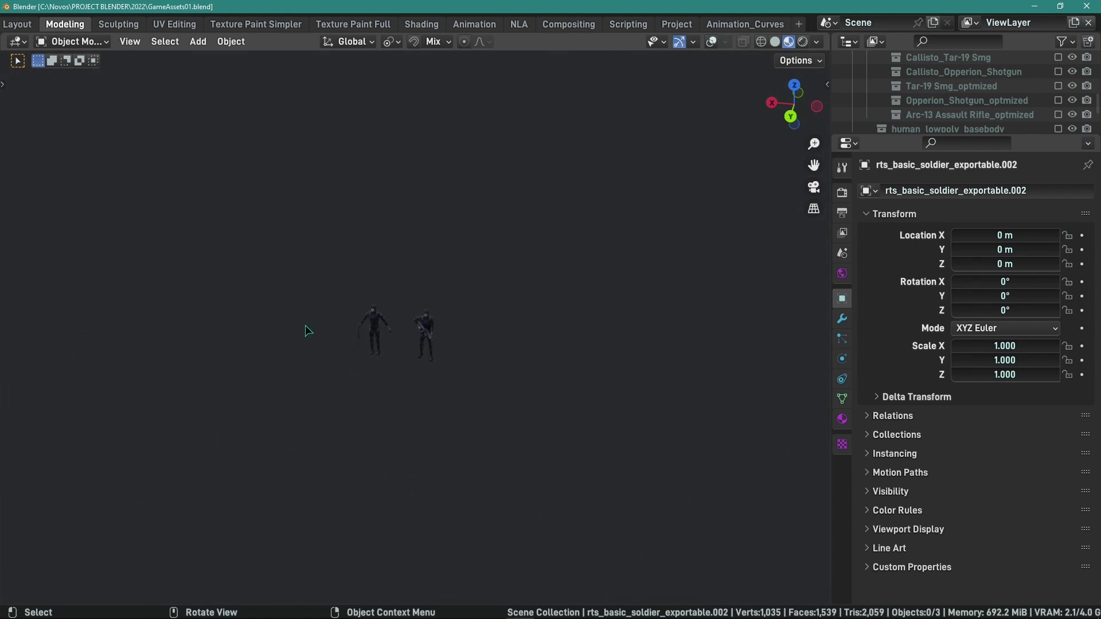
middle_click_drag(305, 325, 486, 333)
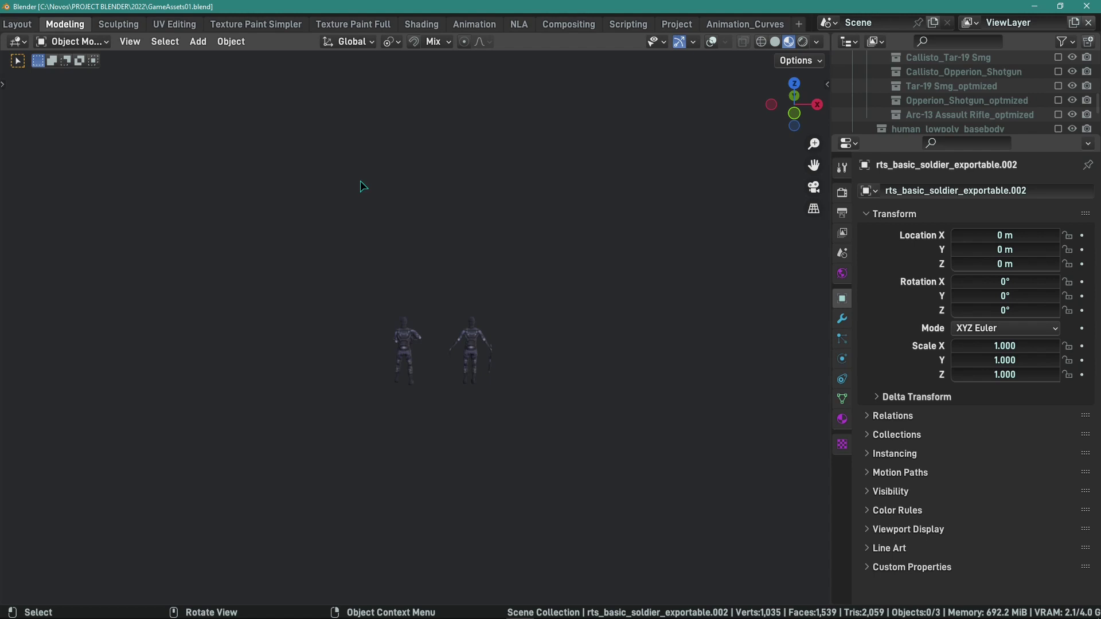
scroll(475, 311, "up", 3)
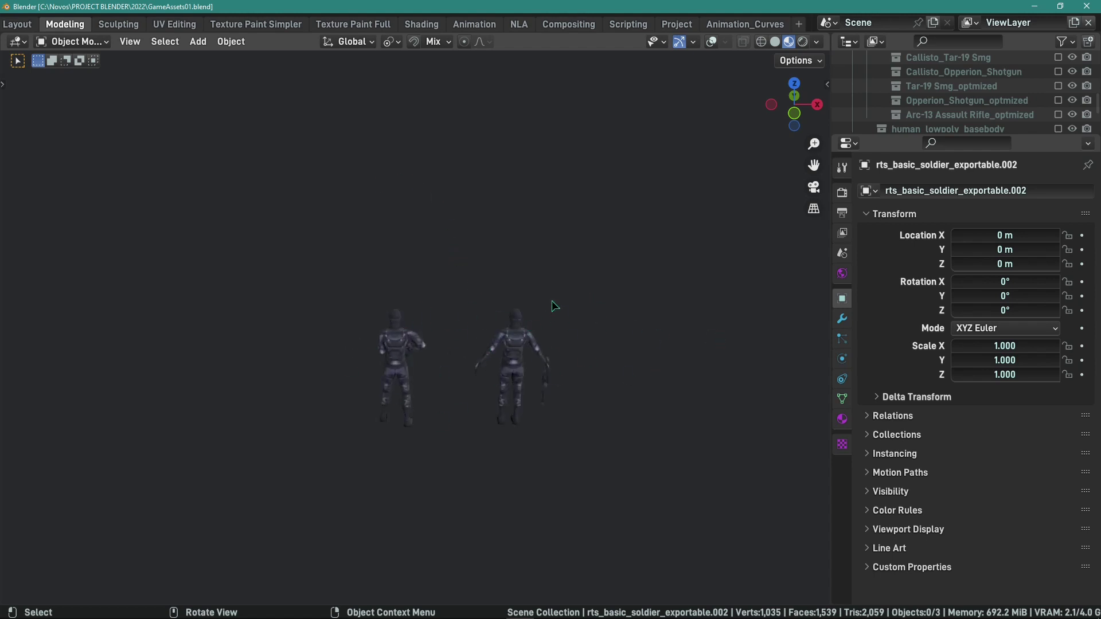
middle_click_drag(555, 306, 568, 275)
scroll(470, 291, "up", 4)
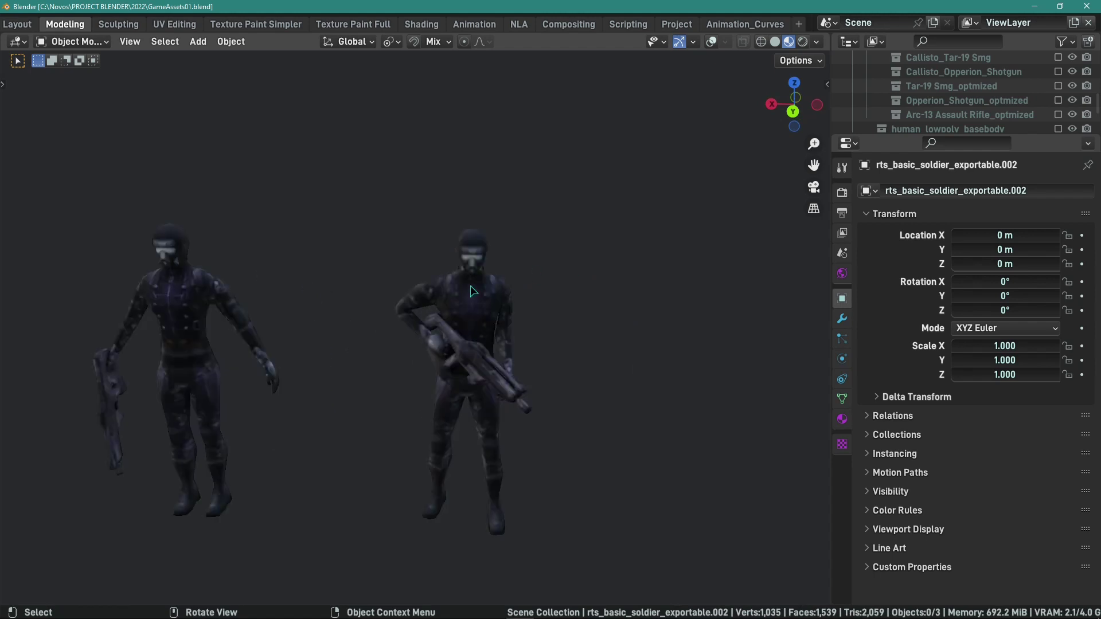
scroll(470, 285, "up", 1)
middle_click_drag(188, 253, 421, 258, "shift")
scroll(510, 262, "up", 3)
middle_click_drag(515, 272, 547, 261)
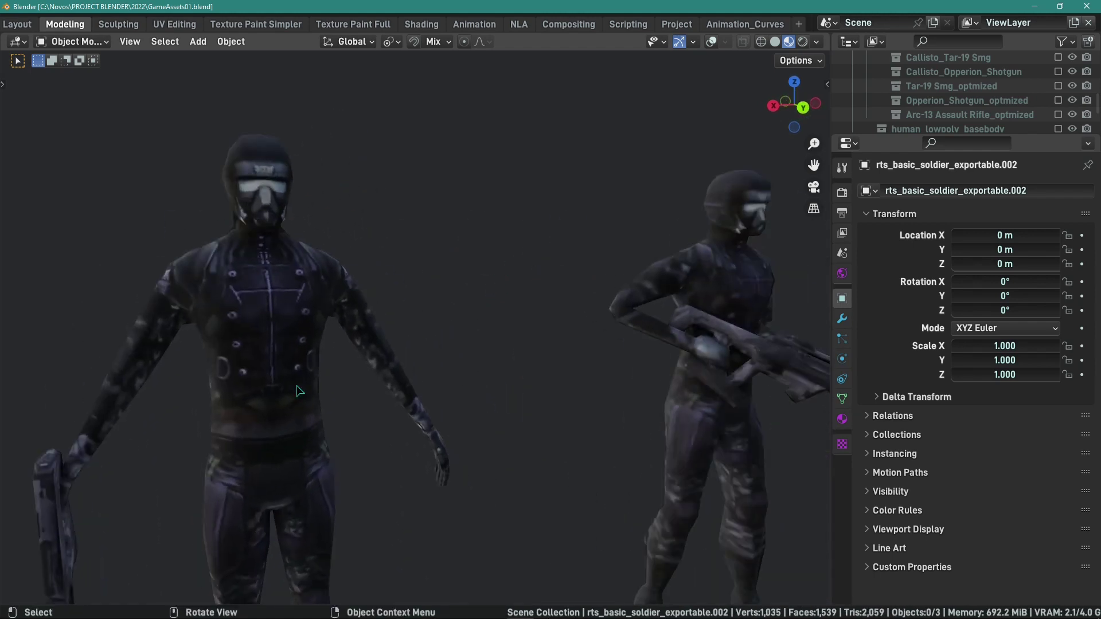
Show the overlays again, select each soldier and frame the rifle-holding one
key("shift+alt+z")
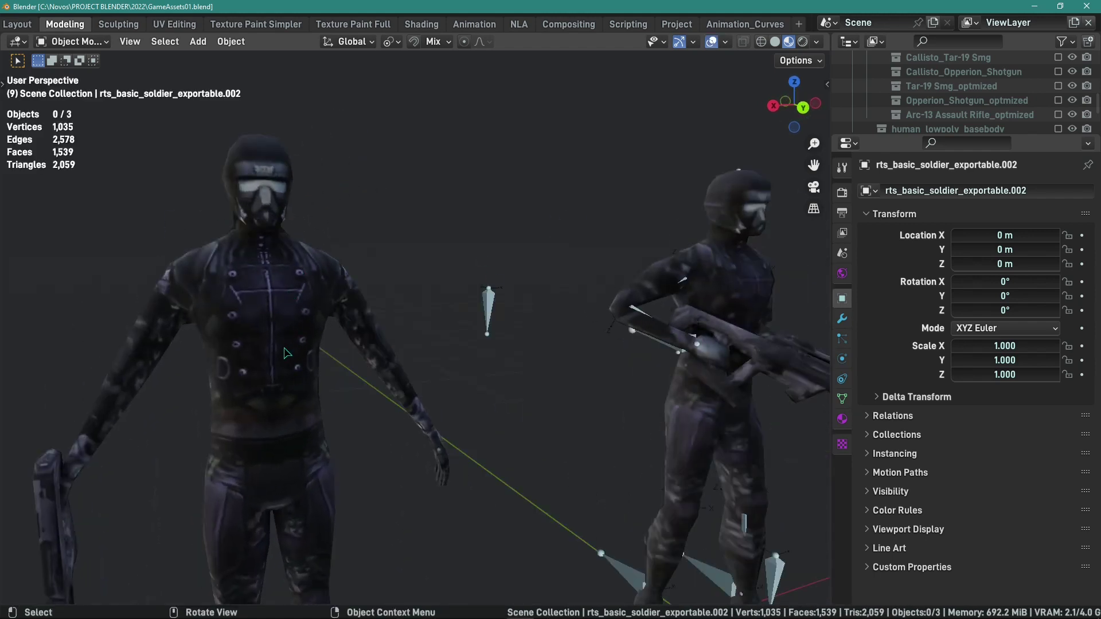
left_click(270, 325)
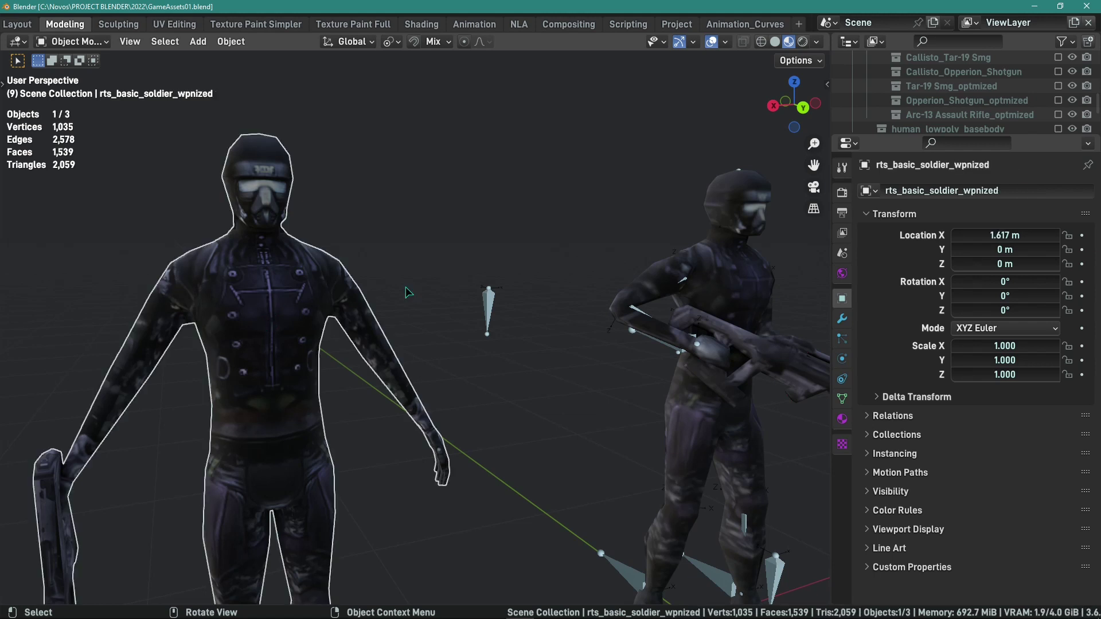
left_click(750, 287)
key("KP_Decimal")
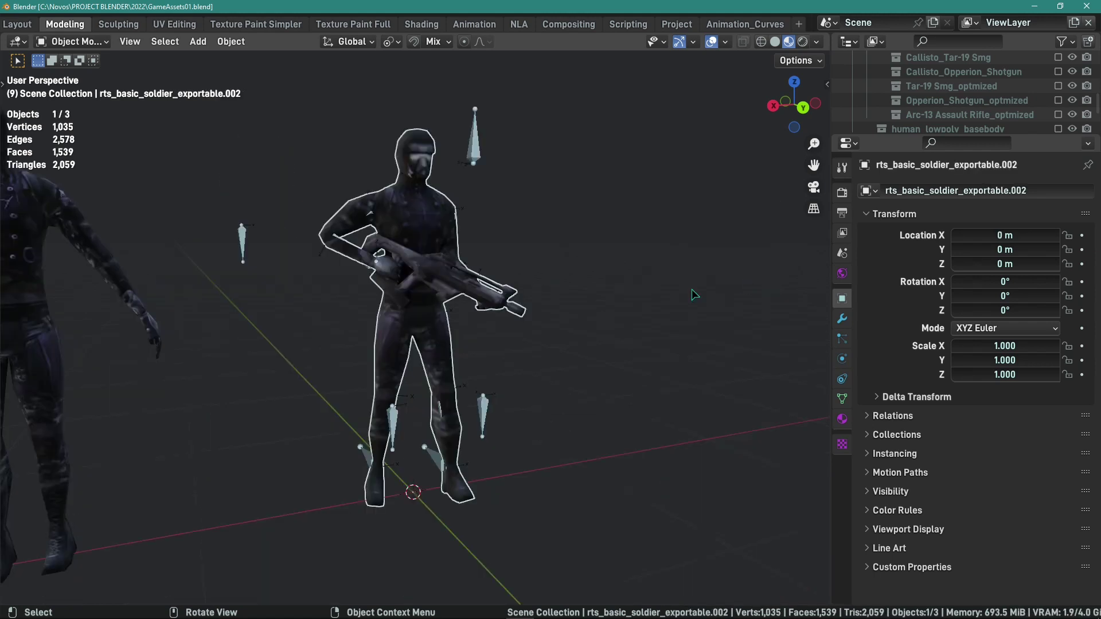
scroll(578, 242, "up", 2)
left_click(639, 170)
scroll(638, 170, "down", 2)
middle_click_drag(564, 141, 530, 225, "shift")
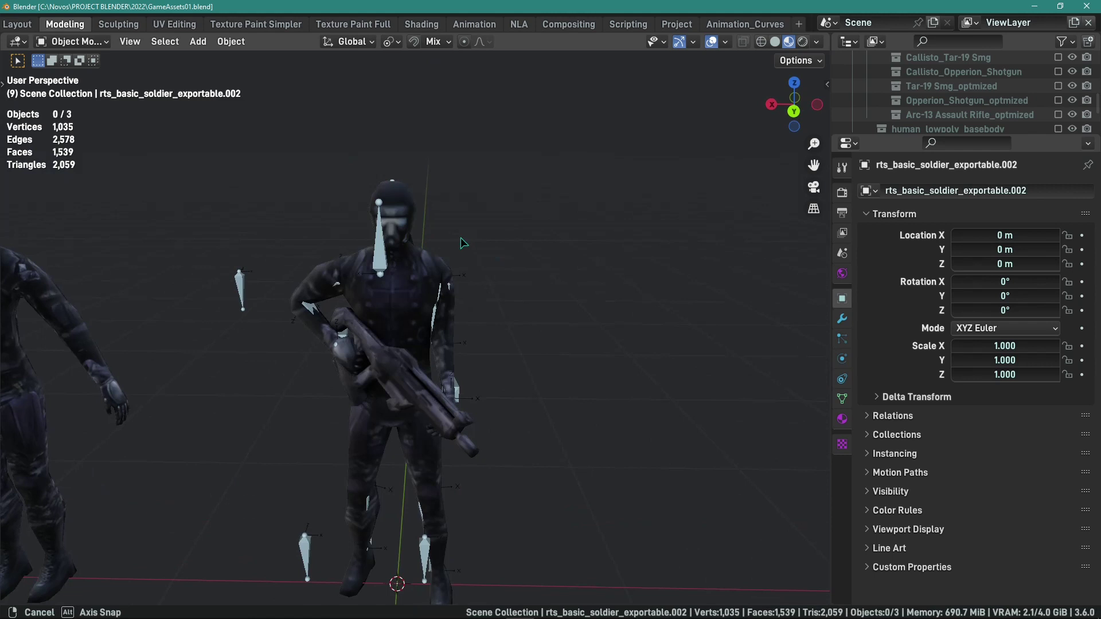
middle_click_drag(460, 239, 511, 234)
scroll(511, 234, "up", 4)
scroll(373, 218, "down", 5)
middle_click_drag(431, 231, 374, 215)
middle_click_drag(412, 260, 450, 211, "shift")
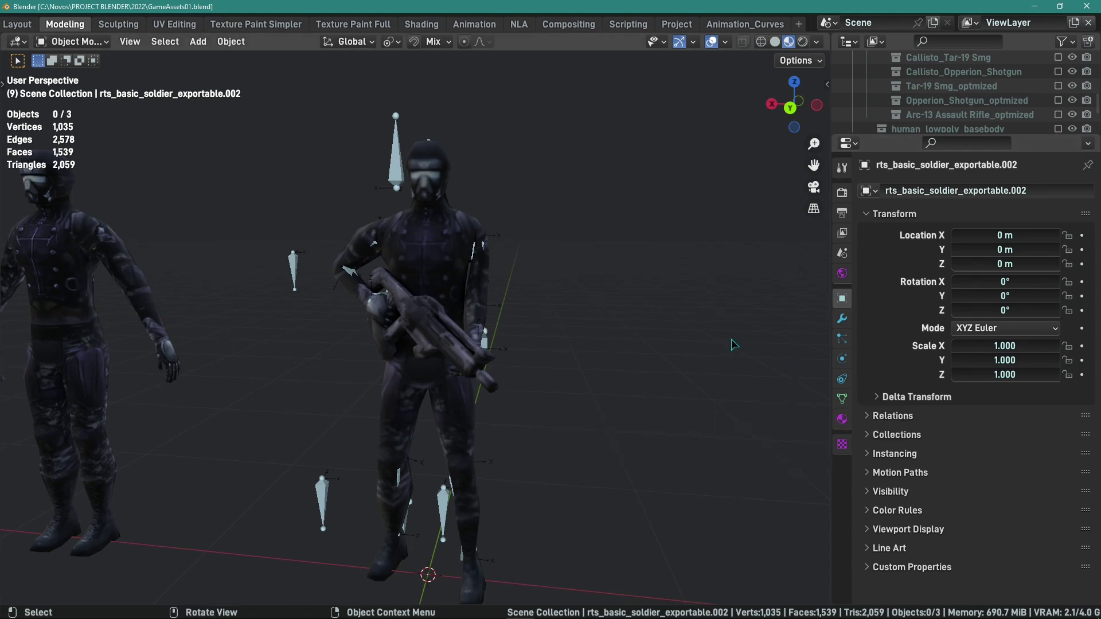
left_click(842, 419)
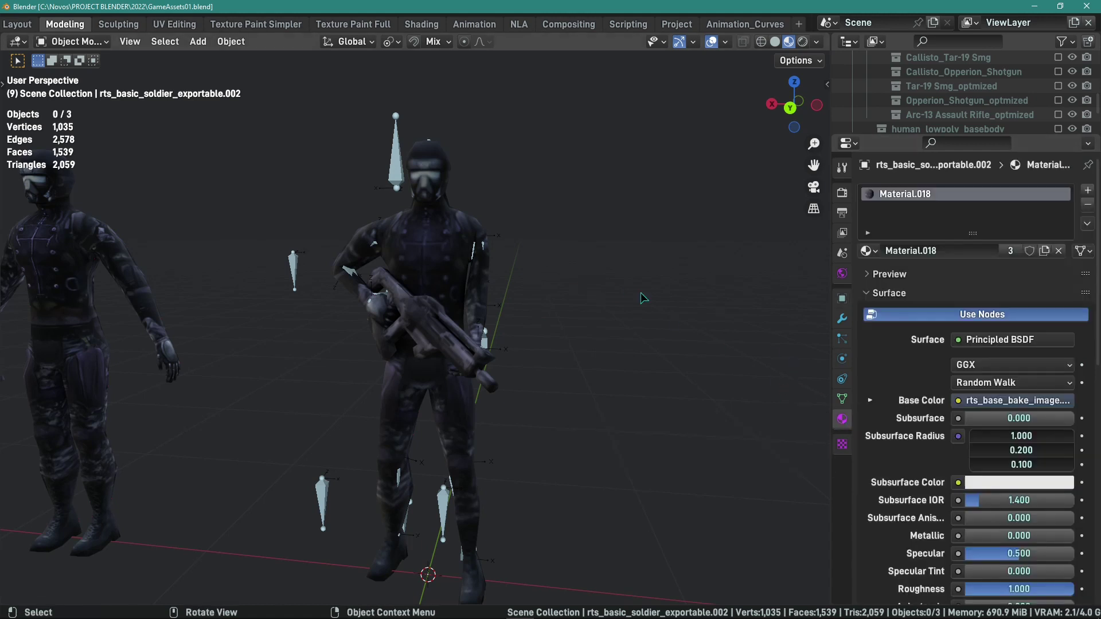
middle_click_drag(456, 231, 622, 245)
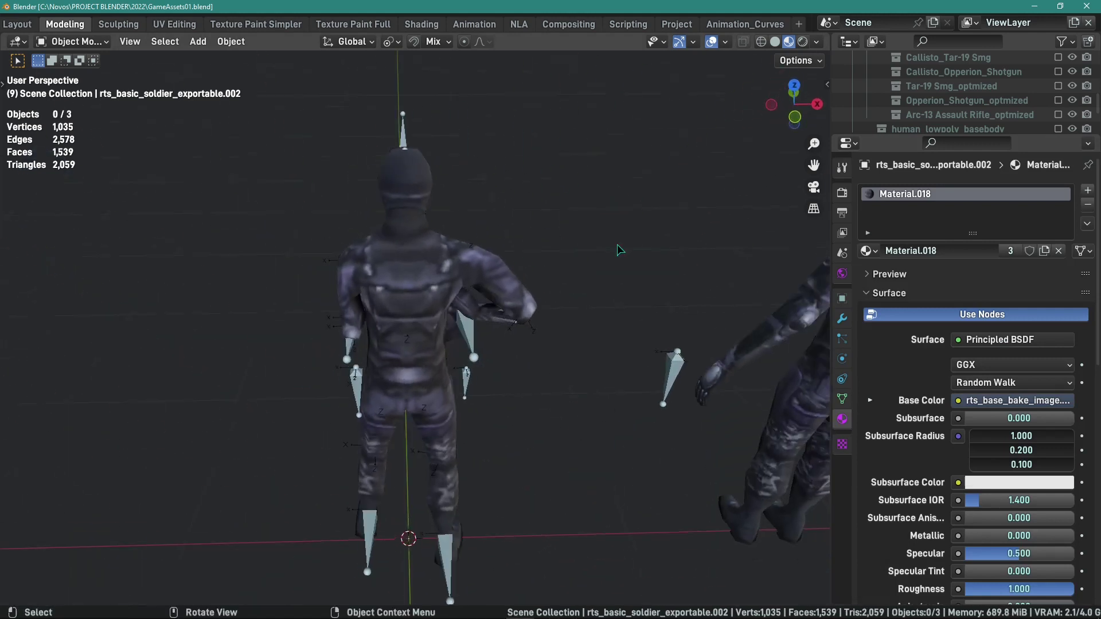
left_click(842, 192)
left_click(425, 267)
key("shift+z")
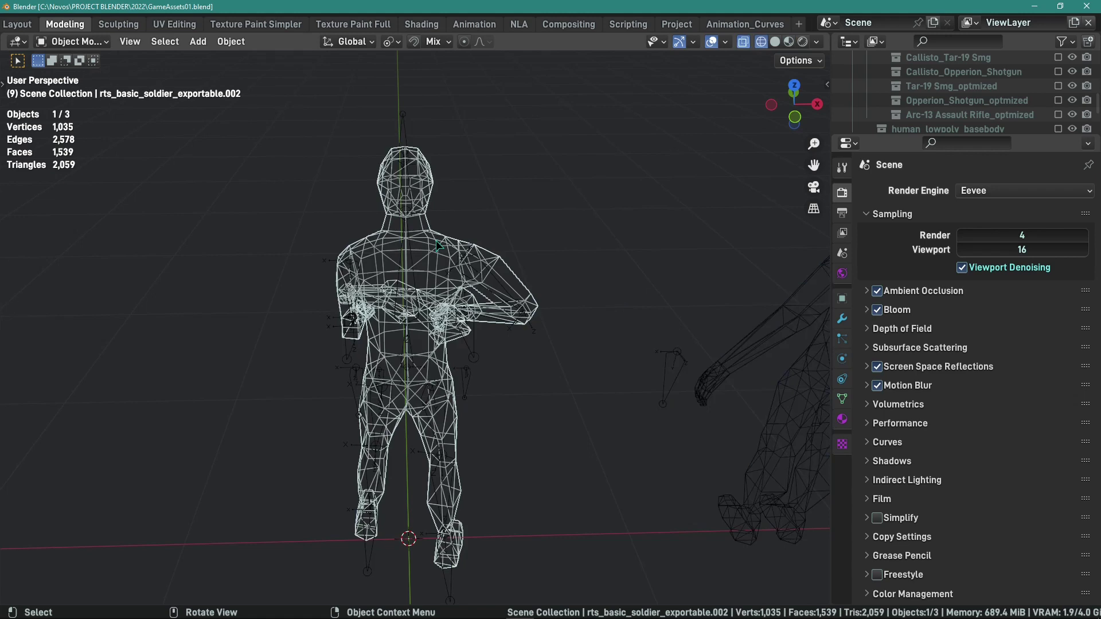
mouse_move(427, 265)
middle_mouse_down()
mouse_move(627, 218)
mouse_move(505, 203)
mouse_move(421, 249)
middle_mouse_up()
middle_click_drag(203, 349, 700, 172)
key("shift+z")
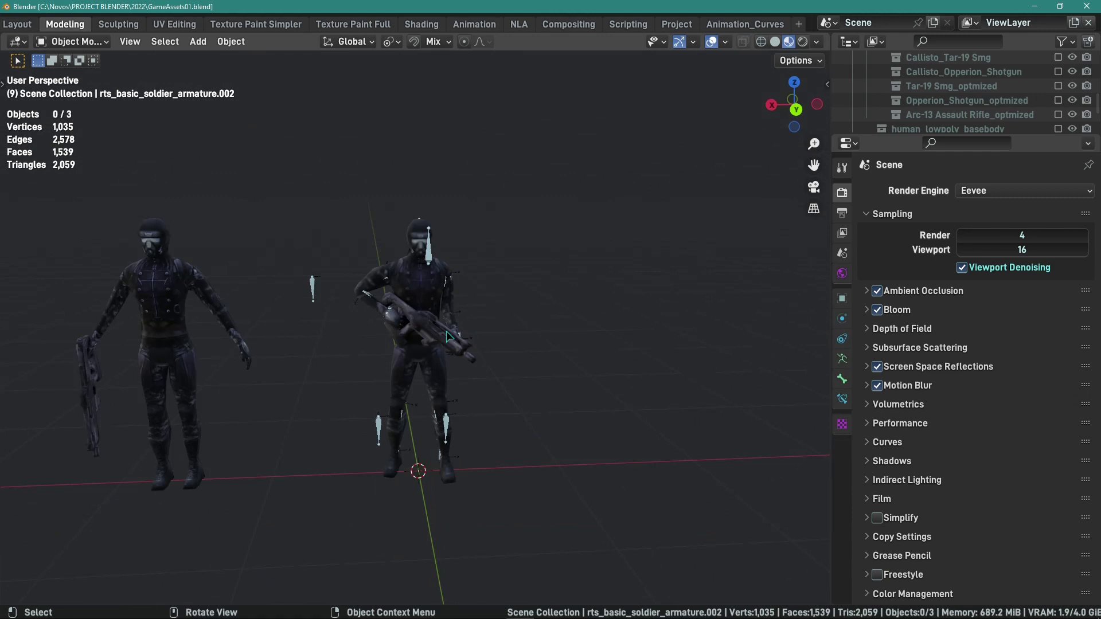
scroll(491, 311, "up", 3)
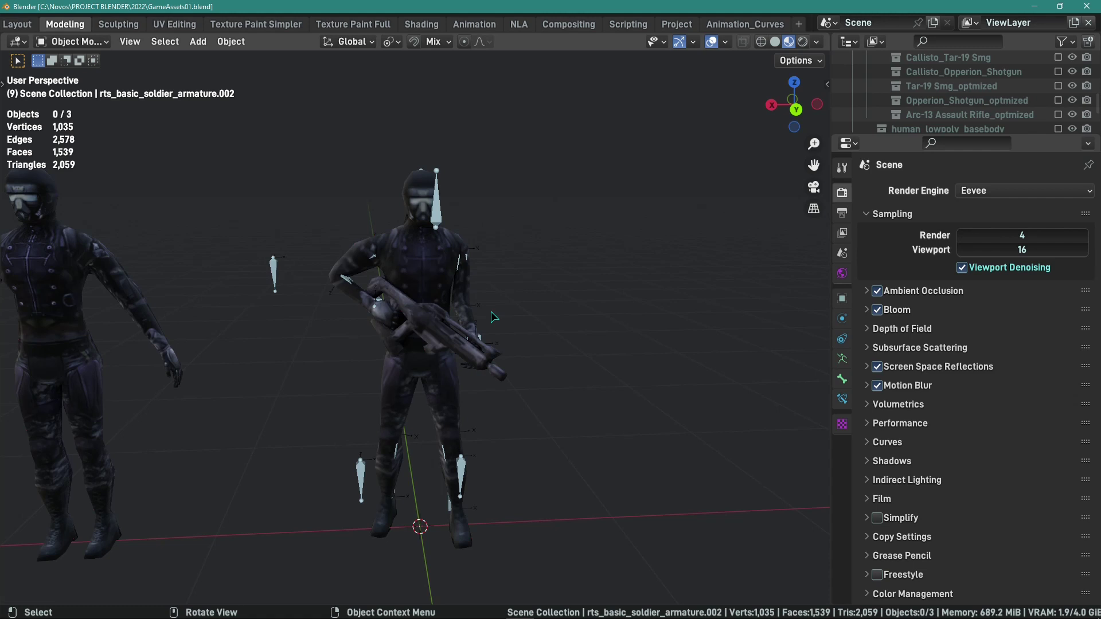
middle_click_drag(507, 295, 436, 363)
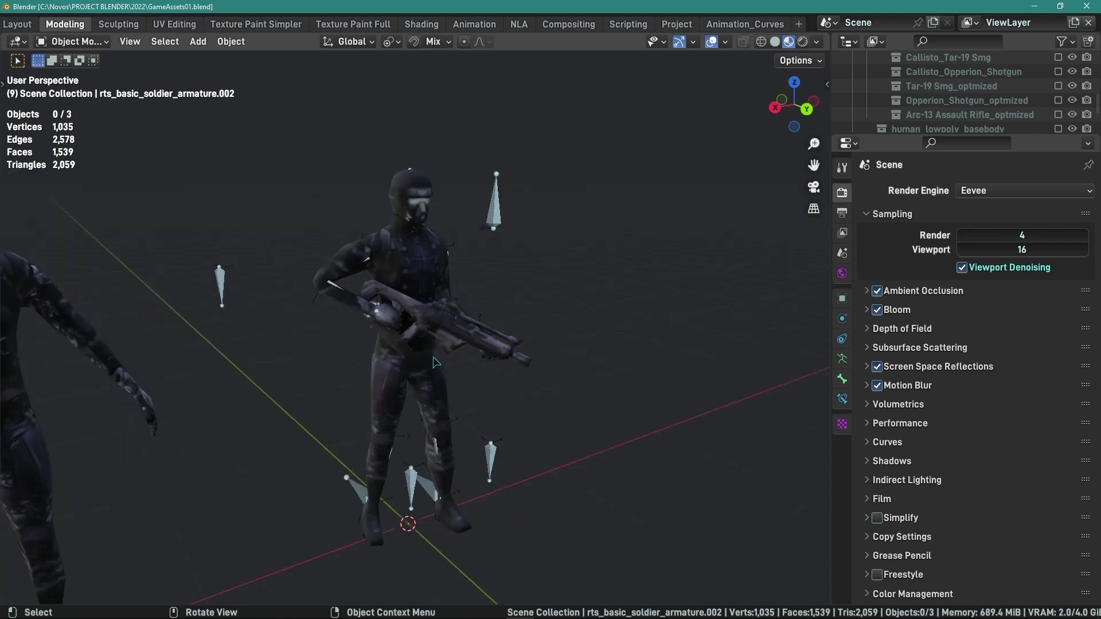
Select the soldier armature in the Animation workspace and select all its bones
left_click(481, 325)
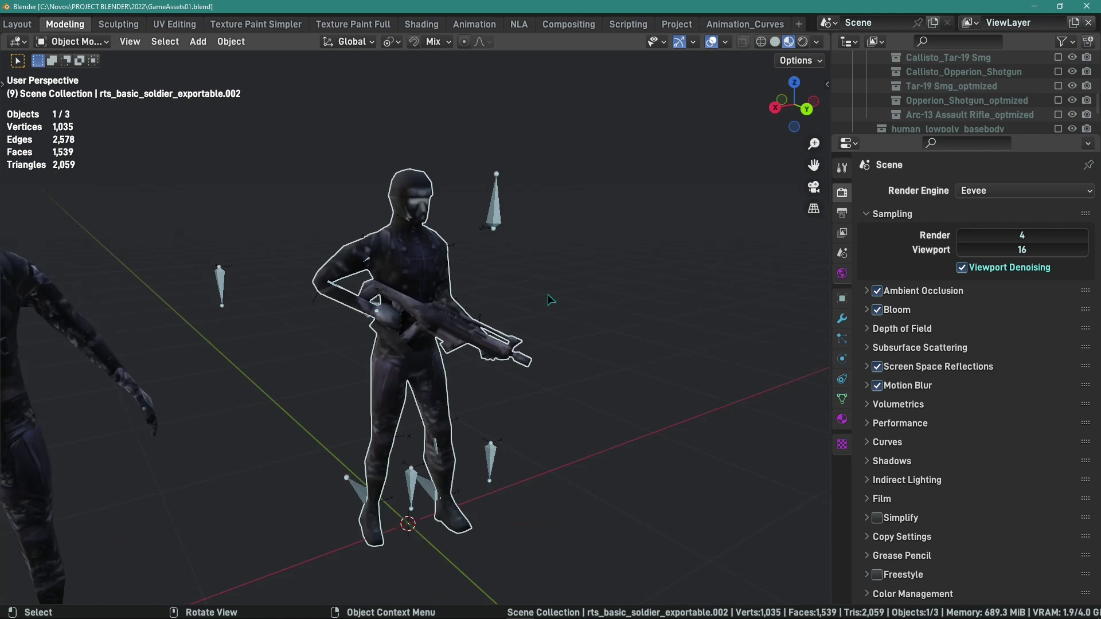
middle_click_drag(549, 294, 392, 296)
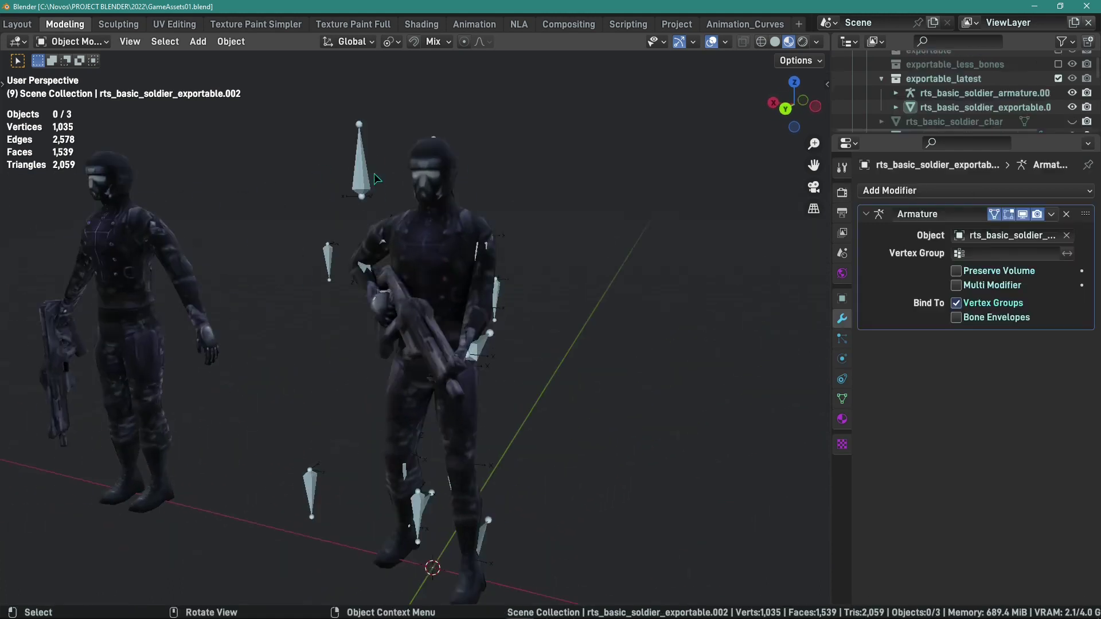
scroll(442, 193, "up", 2)
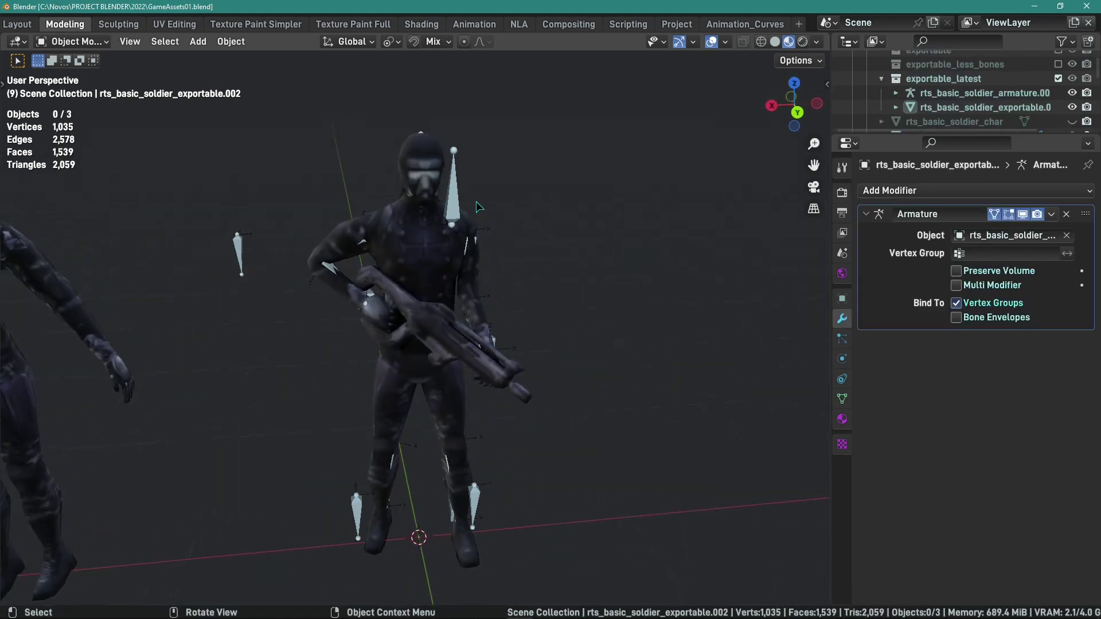
left_click(456, 206)
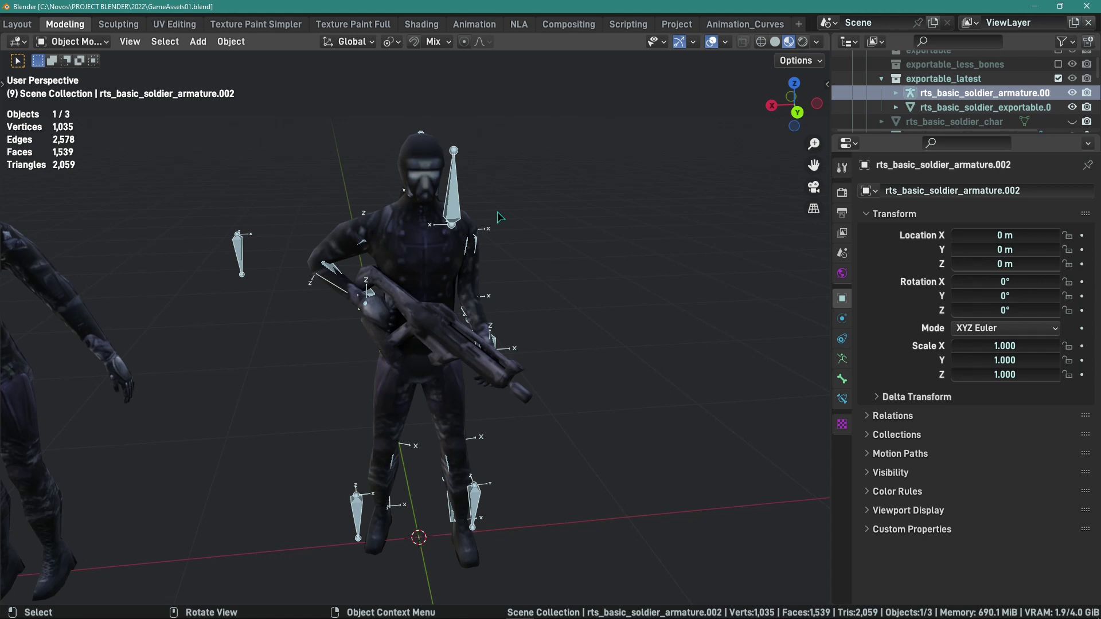
left_click(474, 24)
scroll(469, 295, "down", 3)
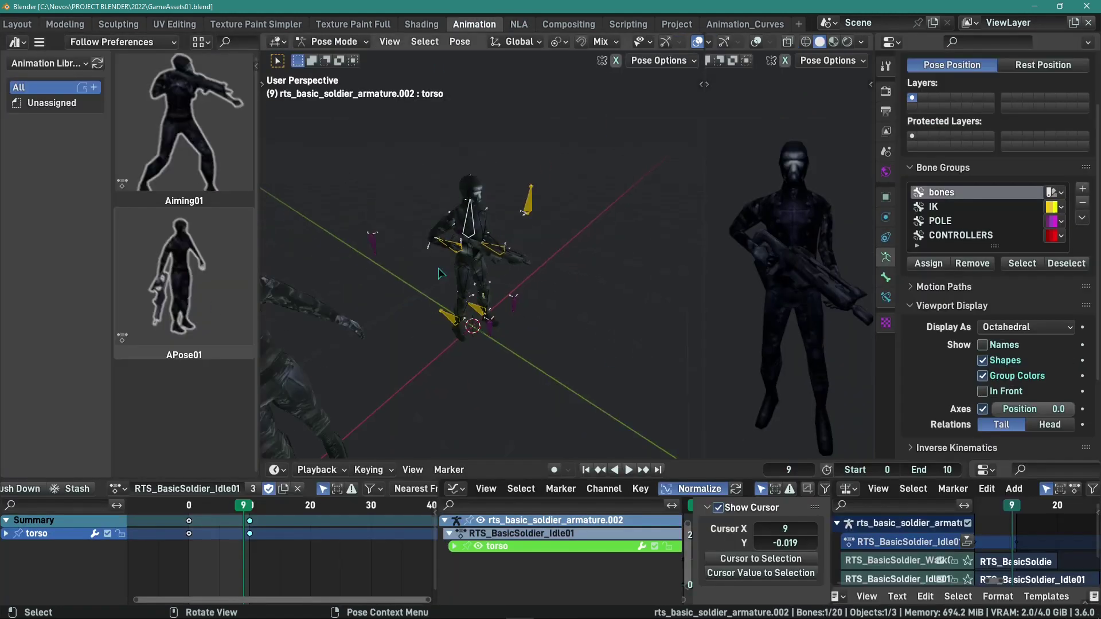
middle_click_drag(468, 295, 519, 223)
left_click(568, 240)
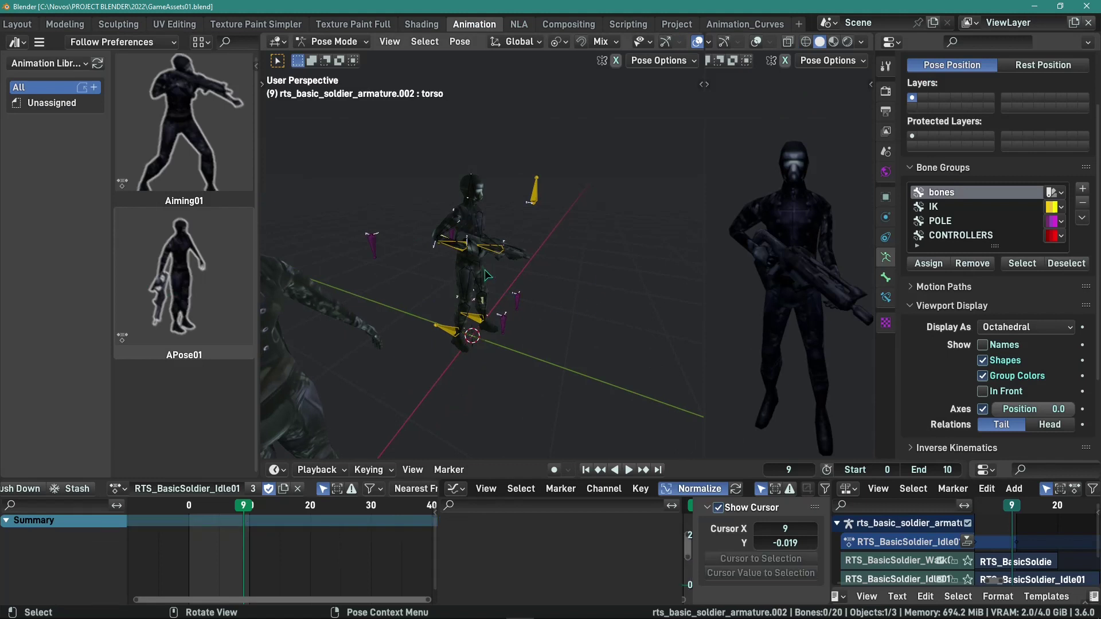
left_click(538, 198)
scroll(544, 213, "up", 3)
middle_click_drag(550, 225, 486, 209)
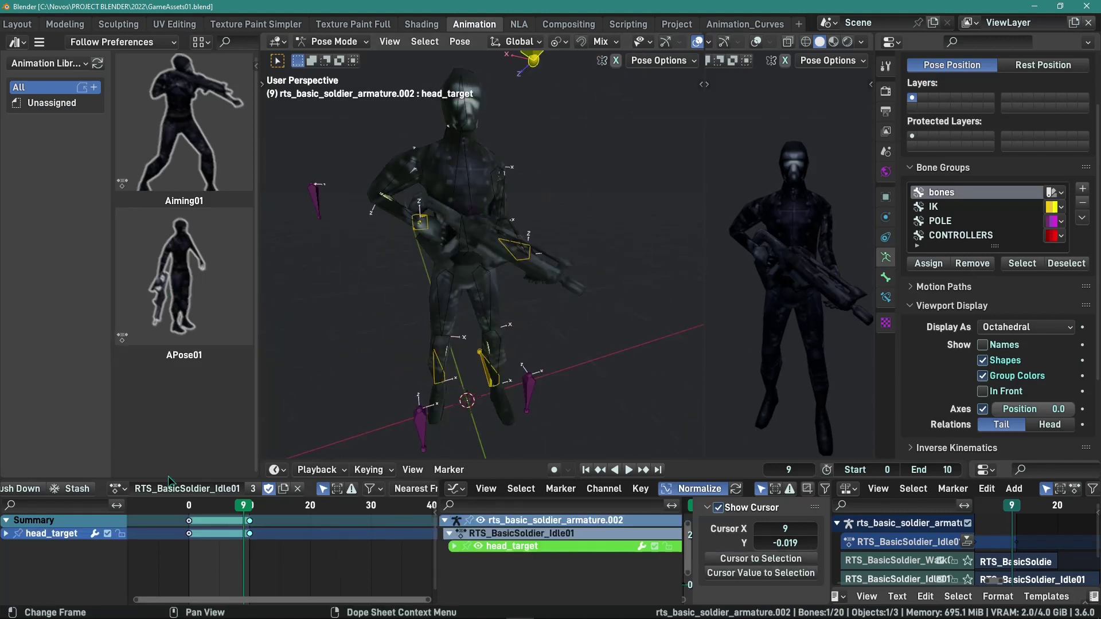
key("a")
Assign the RTS_BasicSoldier_Walk01 action, preview it and set the scene end frame to 19
left_click(119, 488)
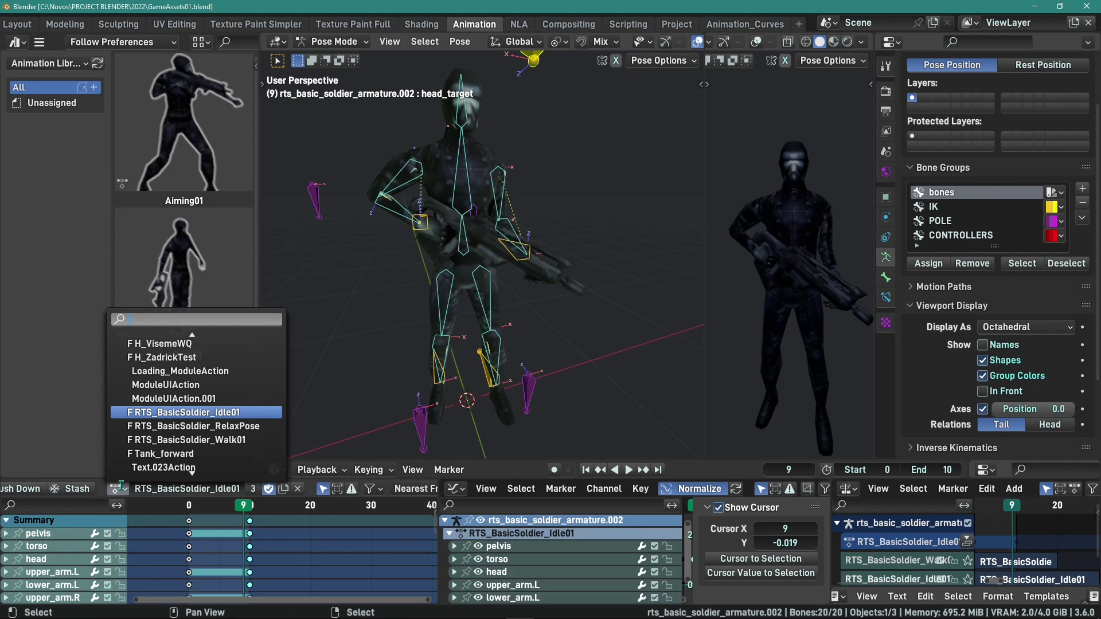
left_click(201, 440)
left_click(189, 506)
key("space")
left_click_drag(190, 506, 268, 507)
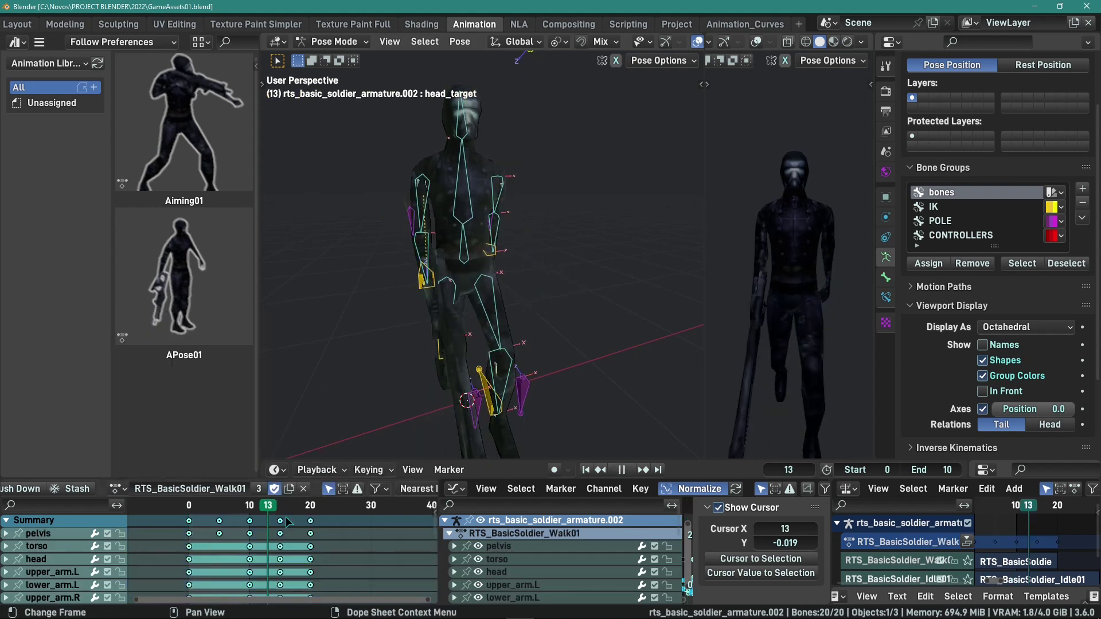
left_click(923, 471)
key("Return")
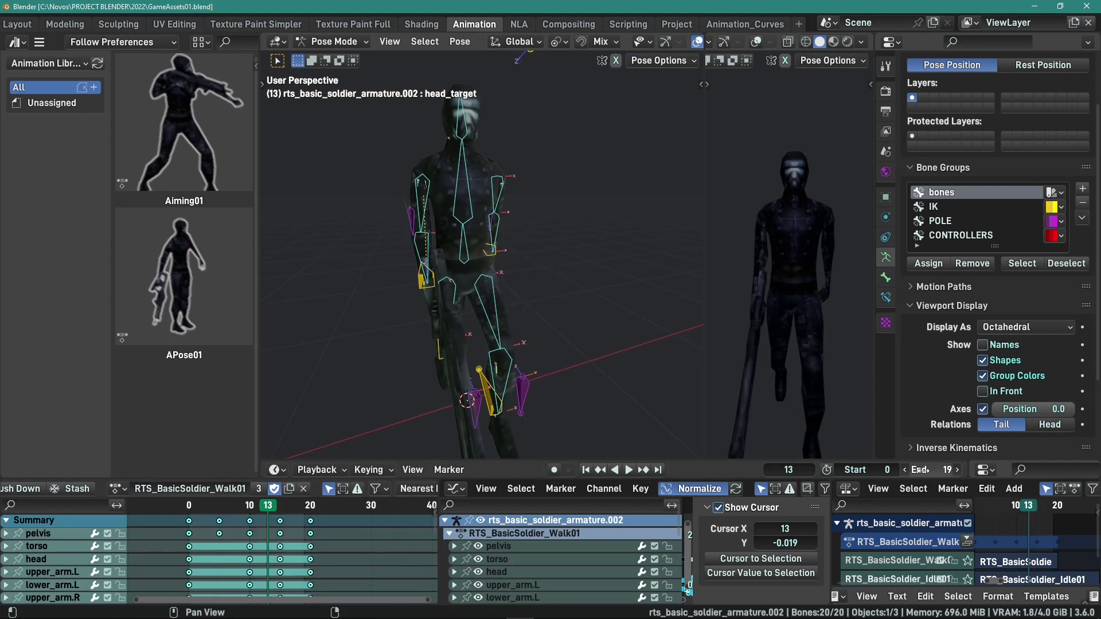
Play the walk cycle in the Modeling layout in Object Mode, checking wireframe and material preview
middle_click_drag(451, 250, 512, 284)
scroll(512, 284, "down", 2)
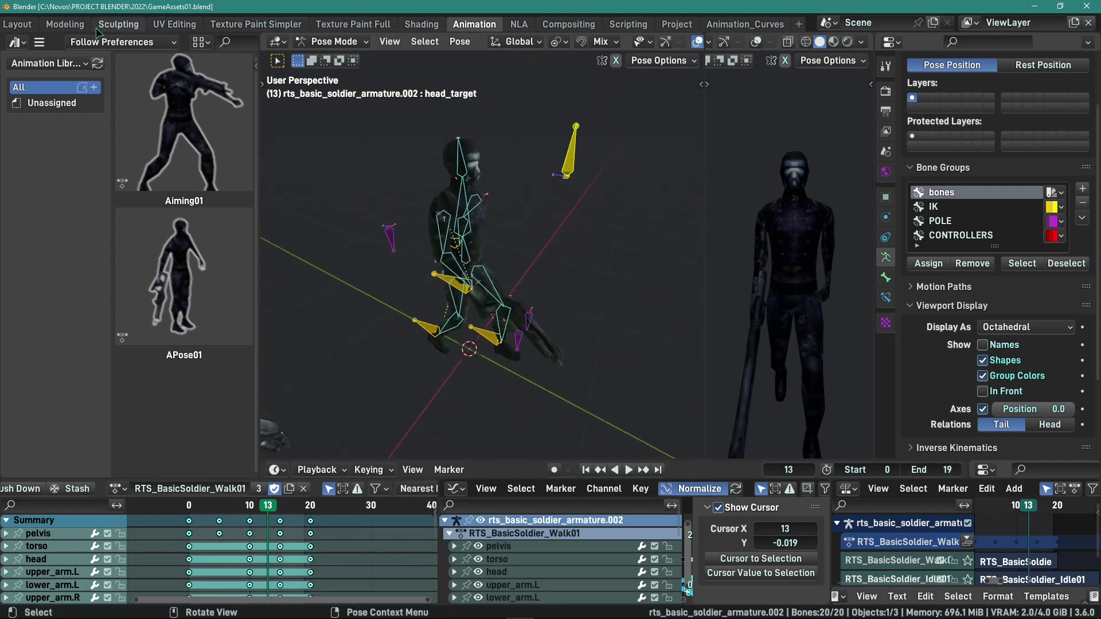
left_click(65, 24)
key("Tab")
key("space")
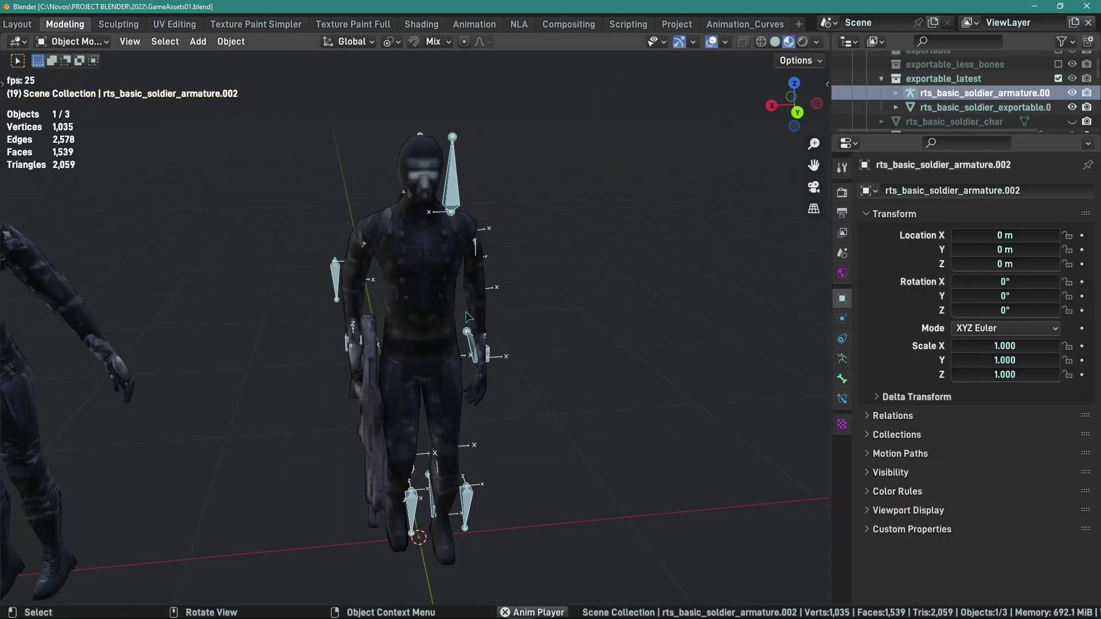
middle_click_drag(471, 318, 637, 336)
left_click(636, 336)
scroll(561, 303, "down", 1)
key("shift+z")
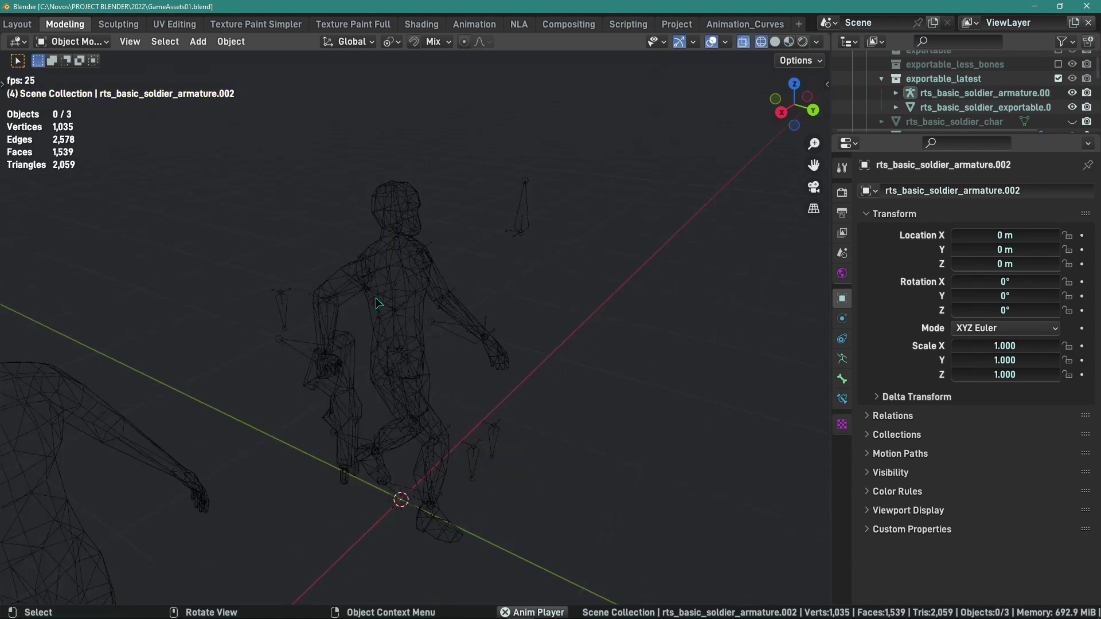
left_click(522, 230)
key("shift+z")
mouse_move(470, 256)
middle_mouse_down()
mouse_move(321, 241)
mouse_move(459, 258)
middle_mouse_up()
scroll(459, 258, "up", 2)
Assign RTS_BasicSoldier_Idle01 to the armature, leave Pose Mode and stop playback at frame 10
left_click(460, 23)
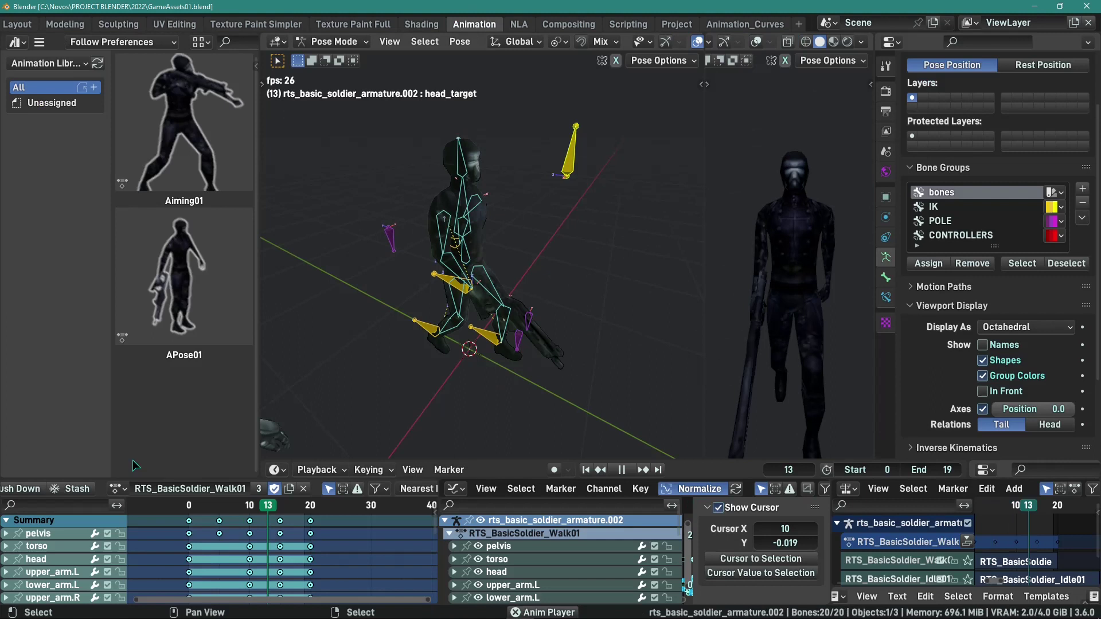
left_click(118, 489)
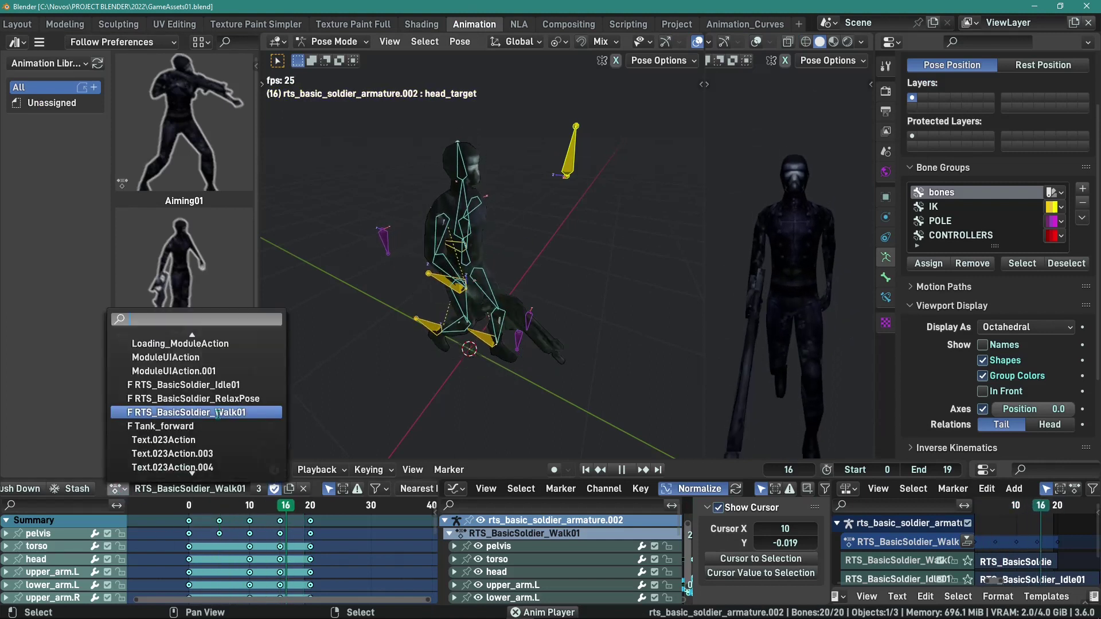
left_click(183, 385)
middle_click_drag(516, 275, 619, 270)
left_click(597, 283)
key("ctrl+Tab")
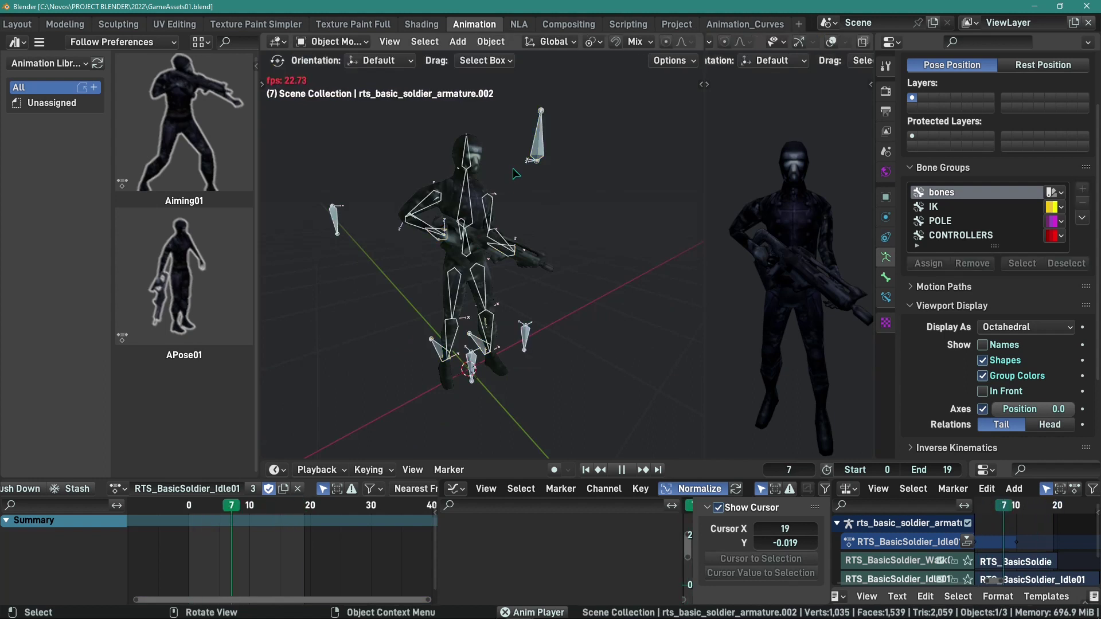
key("space")
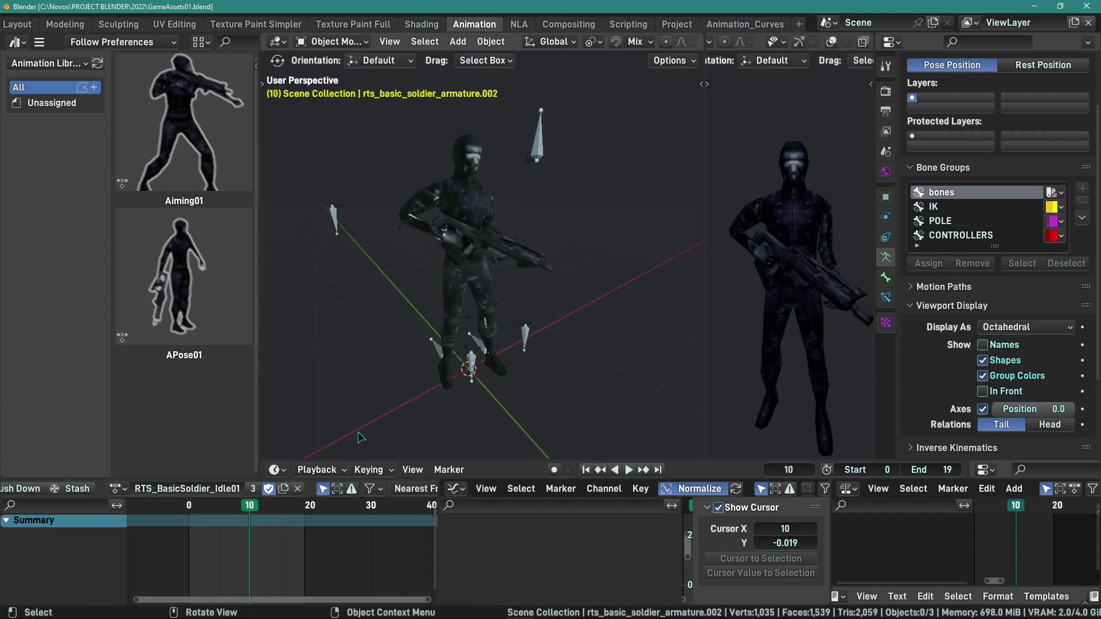
left_click(520, 25)
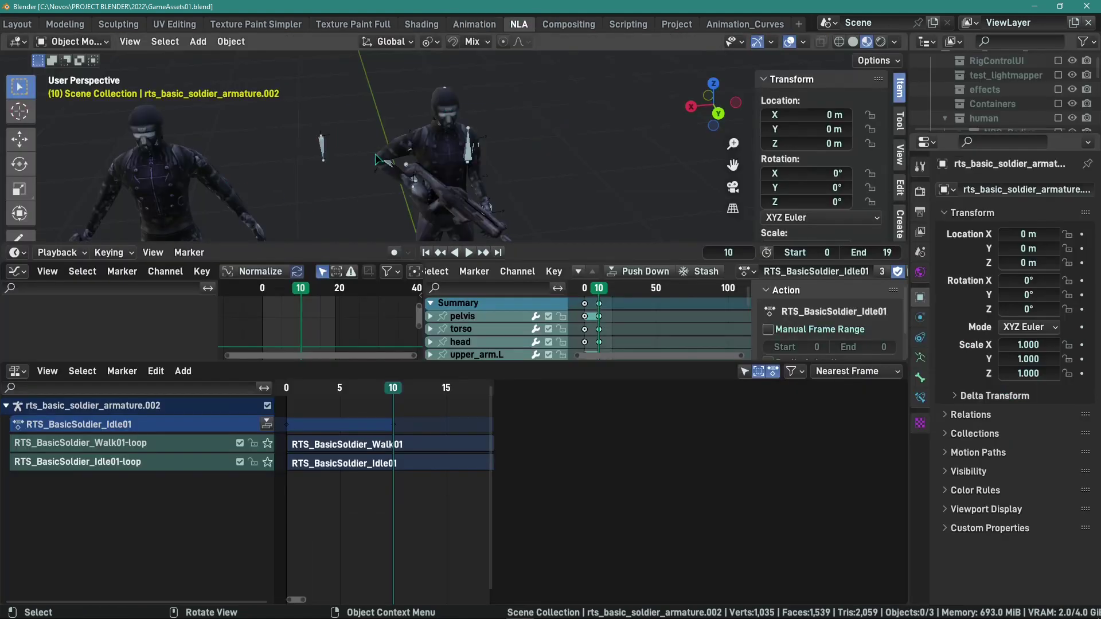
scroll(378, 161, "down", 5)
scroll(394, 170, "up", 4)
middle_click_drag(401, 194, 415, 126, "shift")
scroll(415, 126, "down", 1)
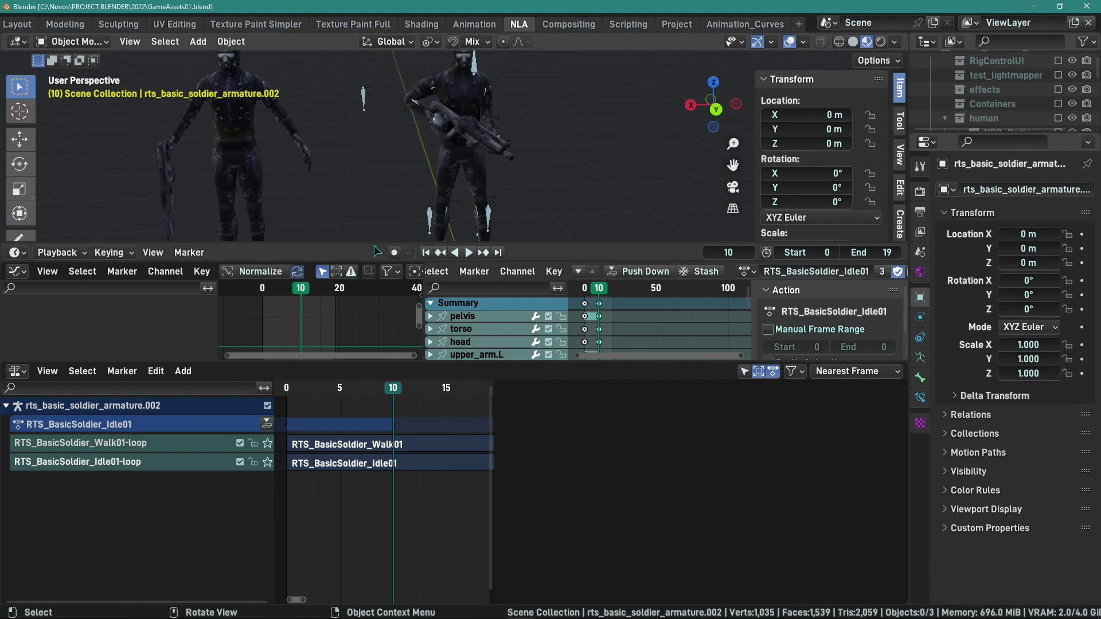
middle_click_drag(359, 460, 418, 482)
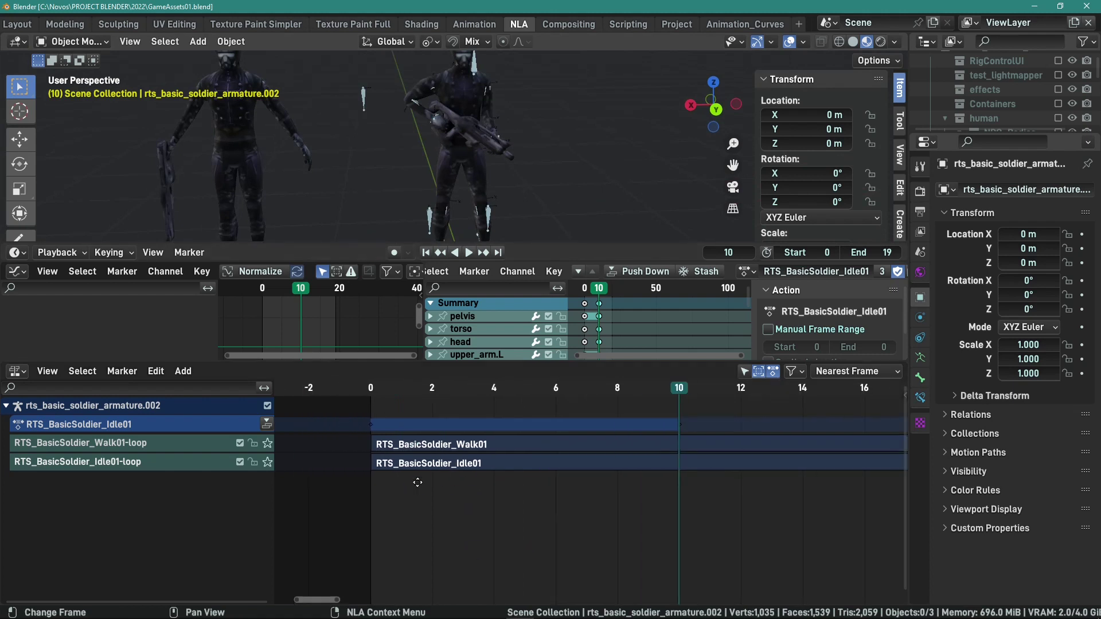
middle_click_drag(479, 129, 496, 94)
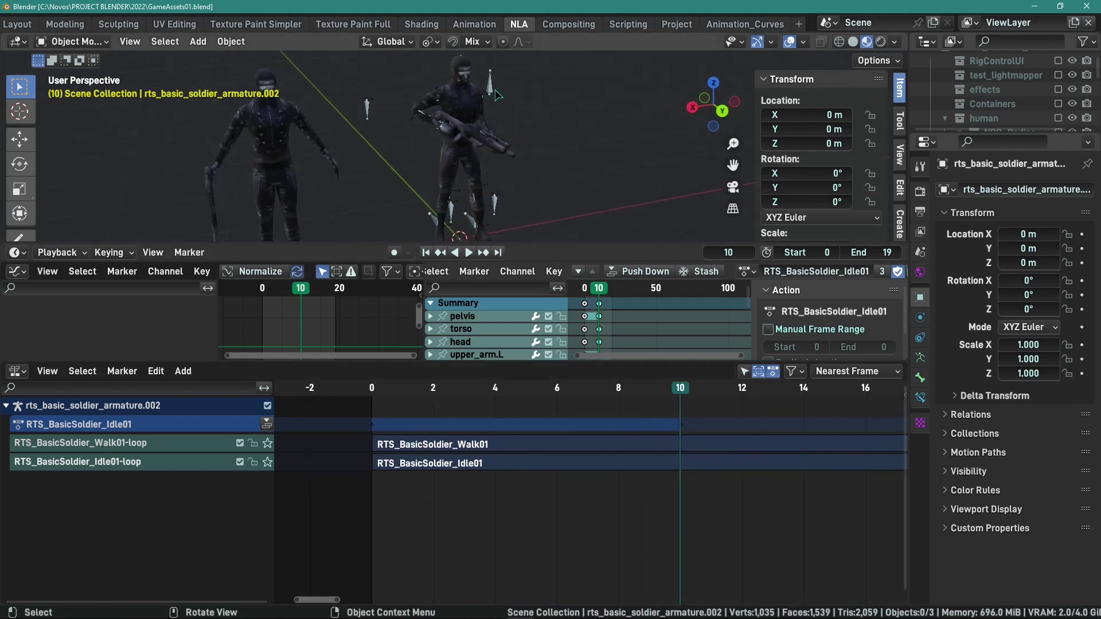
left_click(497, 95)
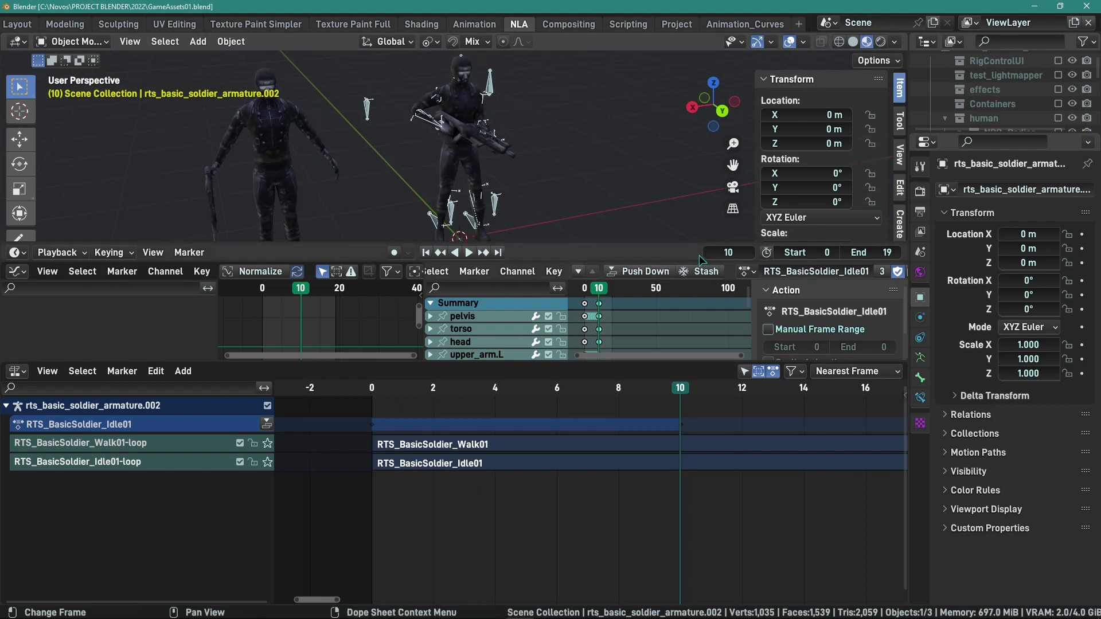
scroll(672, 270, "right", 5)
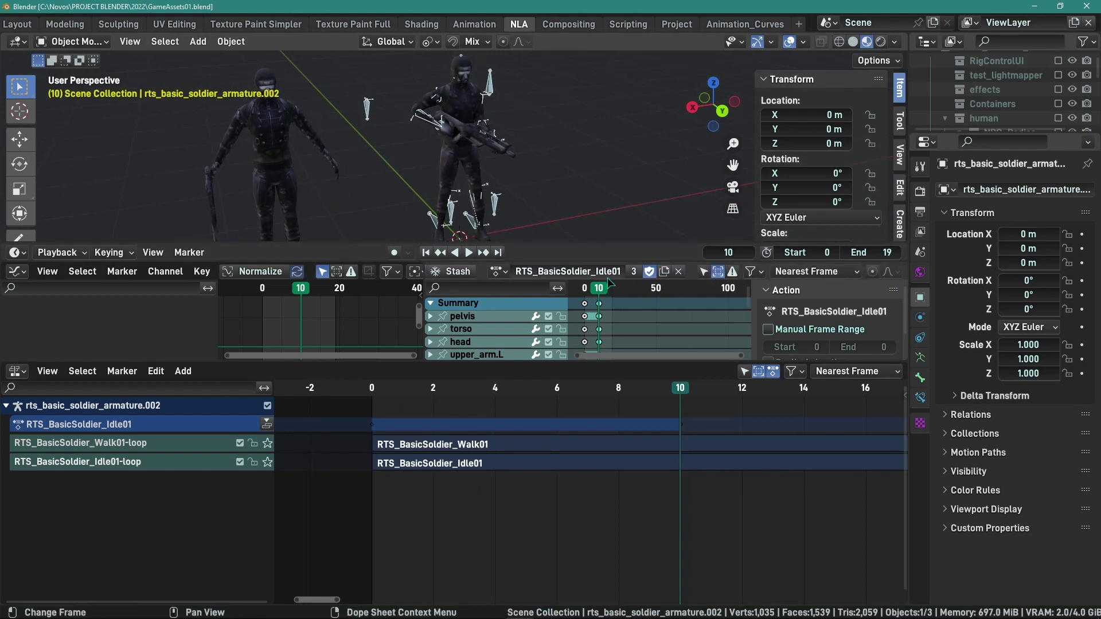
left_click(497, 272)
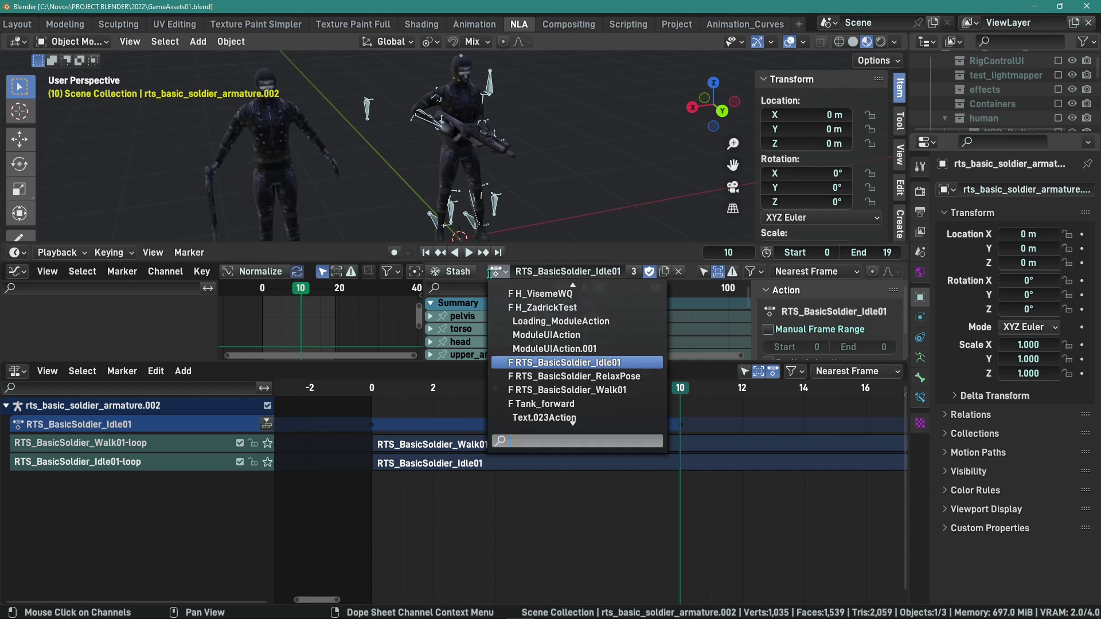
left_click(446, 449)
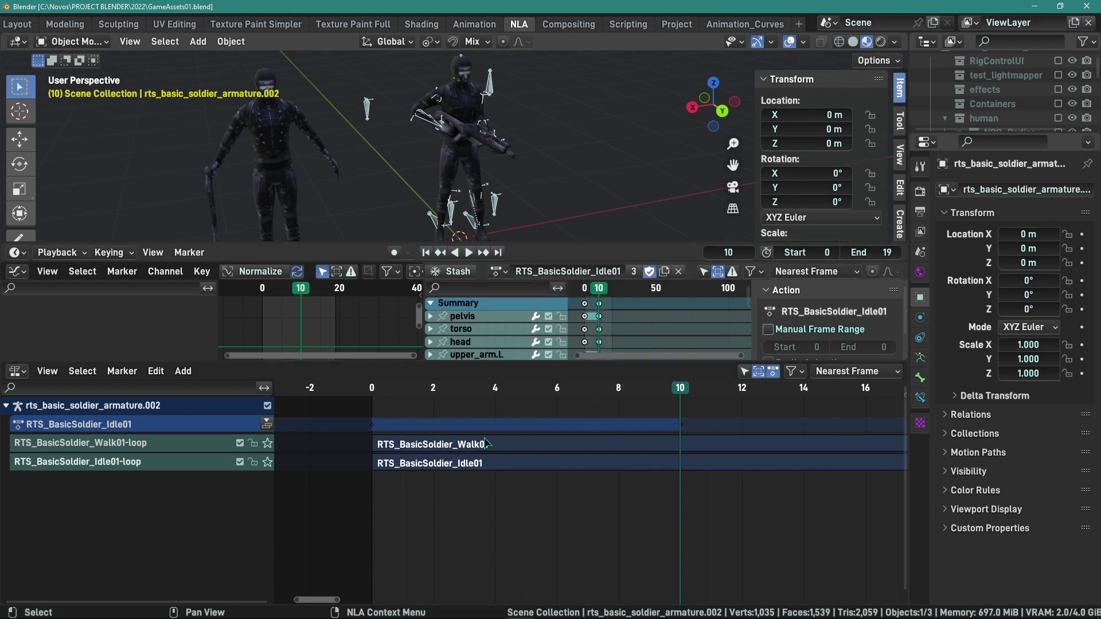
scroll(516, 272, "left", 4)
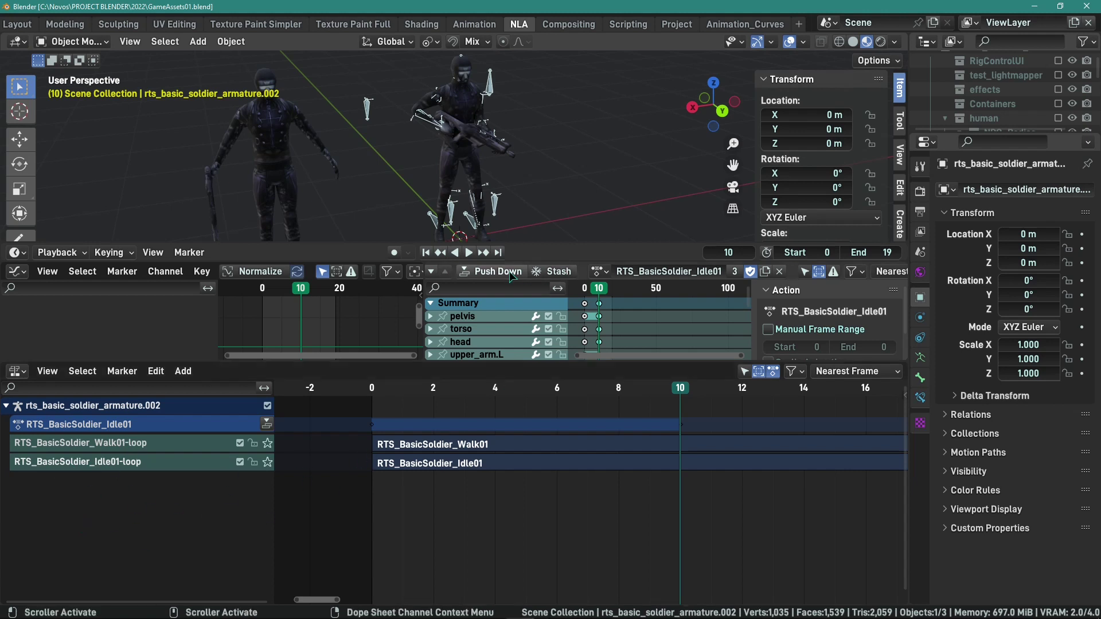
Try stashing and then pushing down the idle action, undoing both attempts
left_click(550, 273)
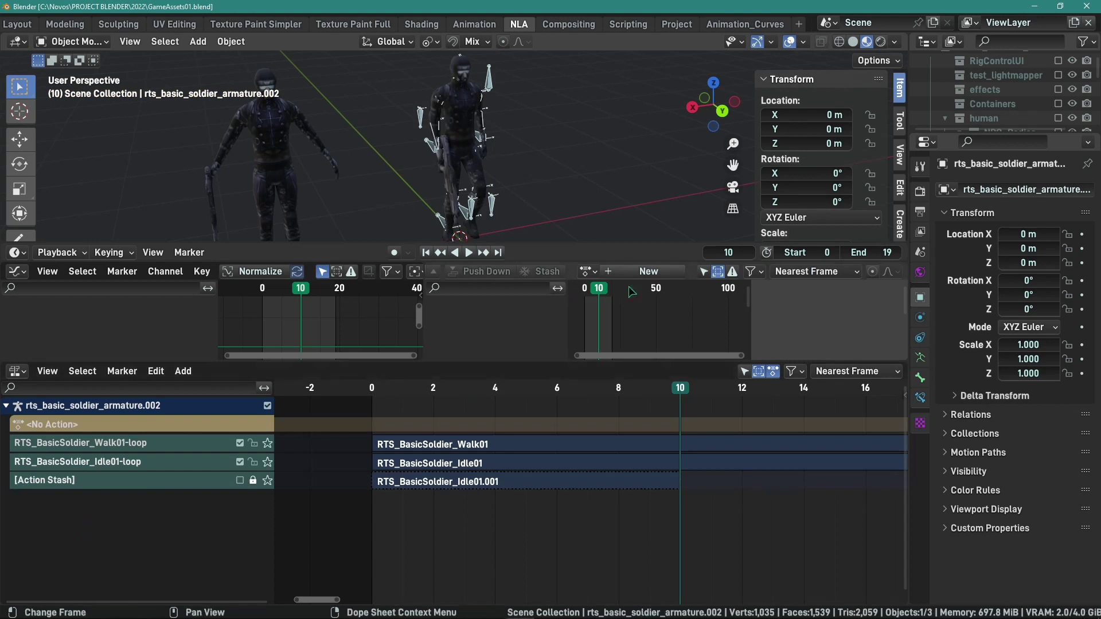
key("ctrl+z")
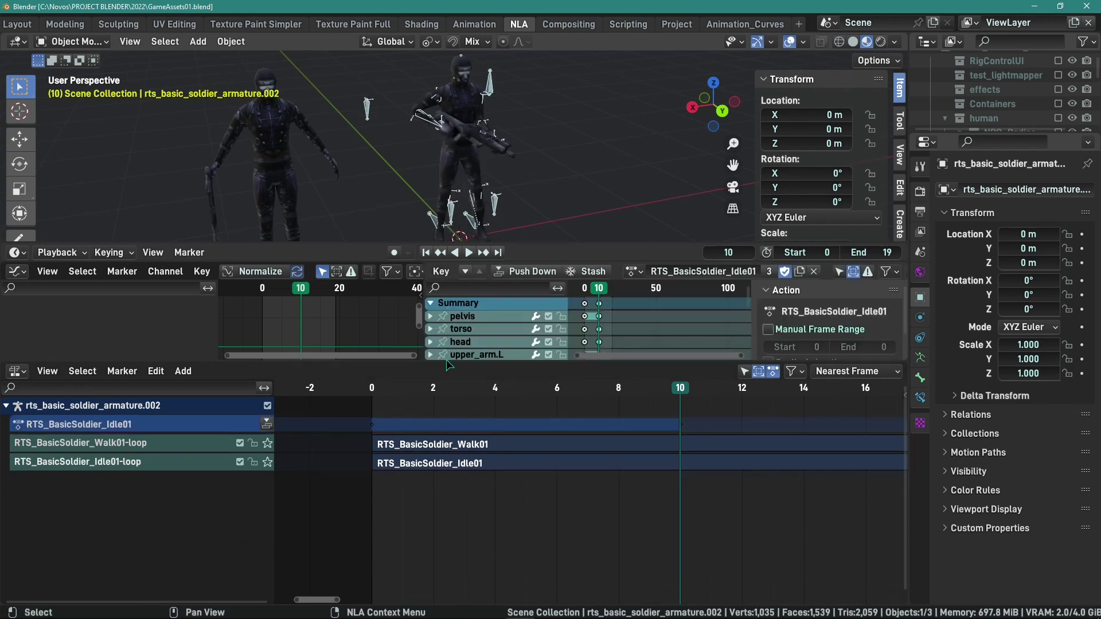
left_click(267, 424)
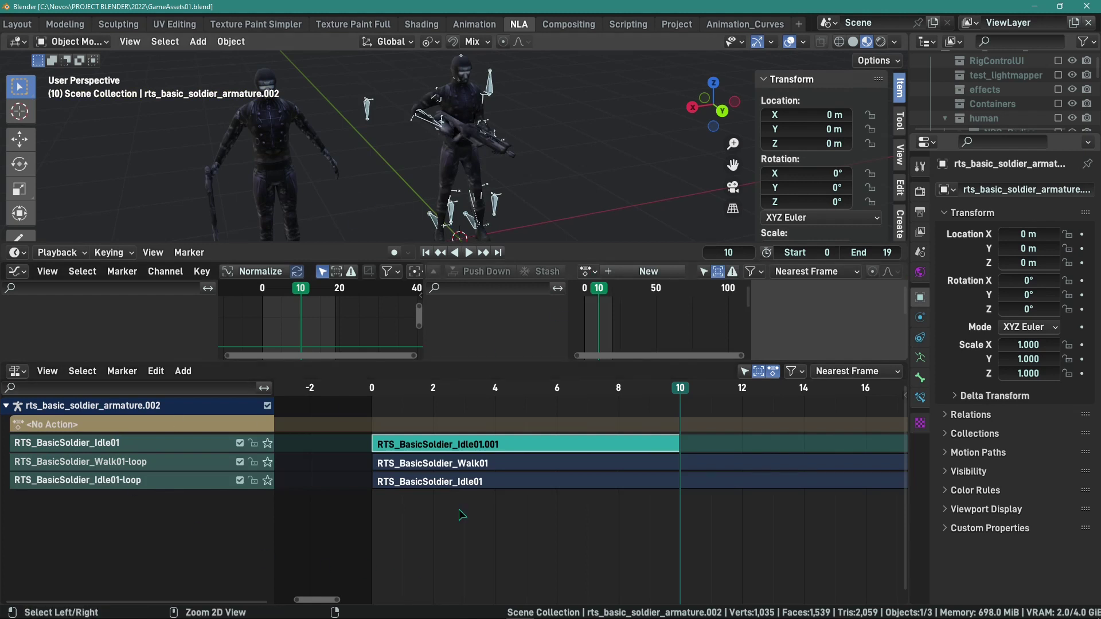
key("ctrl+z")
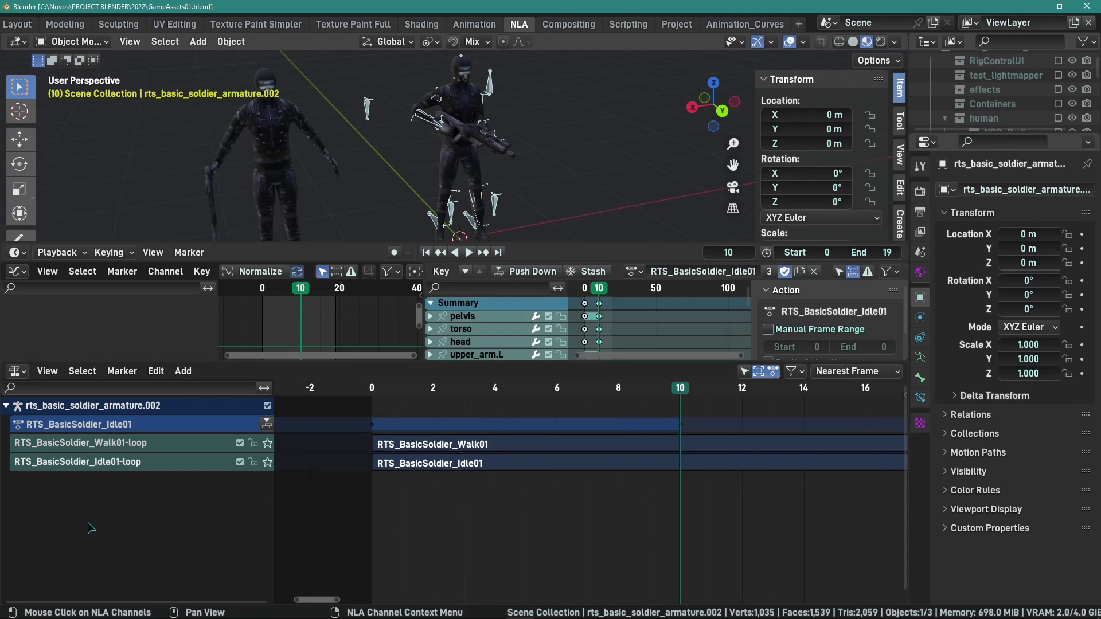
Edit the RTS_BasicSoldier_Walk01-loop track name and confirm it, leaving it unchanged
double_click(147, 449)
left_click(155, 446)
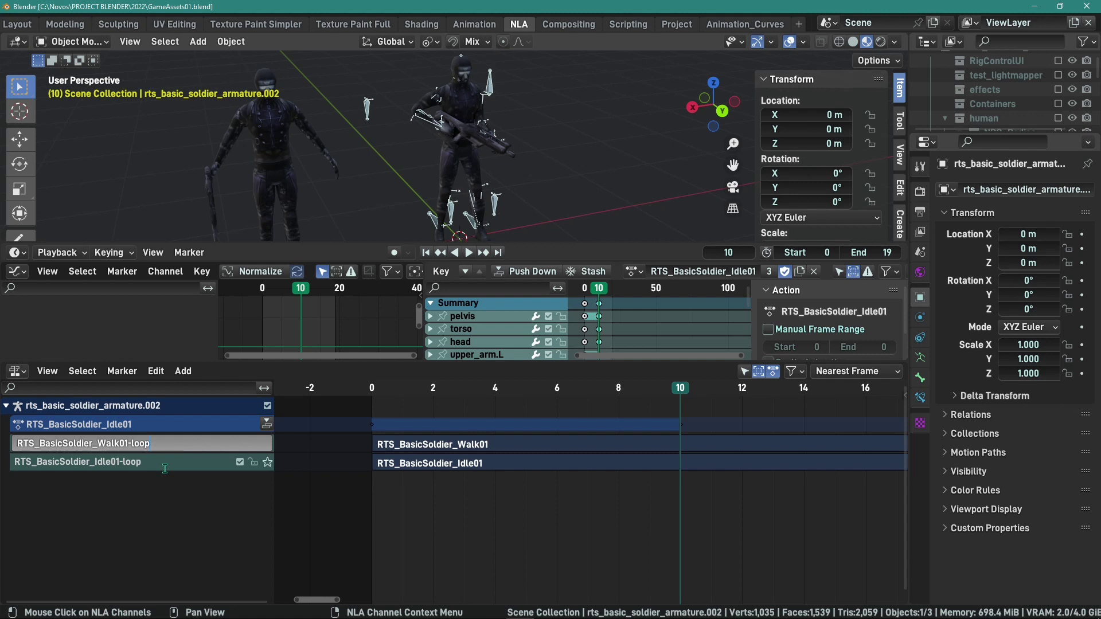
left_click(128, 445)
key("shift+End")
key("Return")
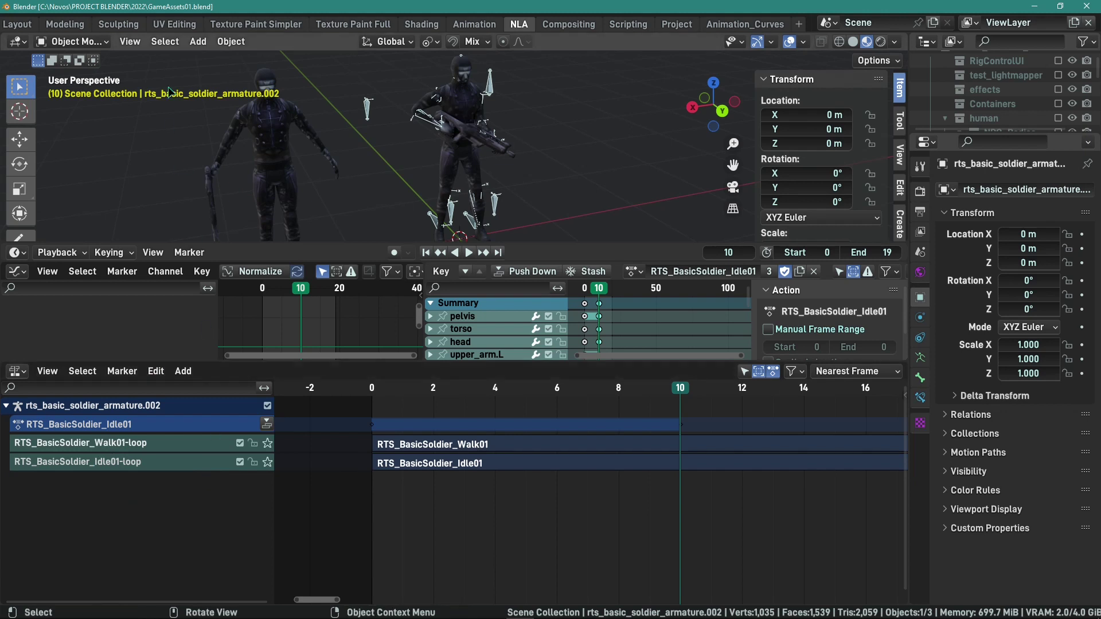
Switch to the Modeling workspace in object mode with a level front view of the soldier
left_click(49, 27)
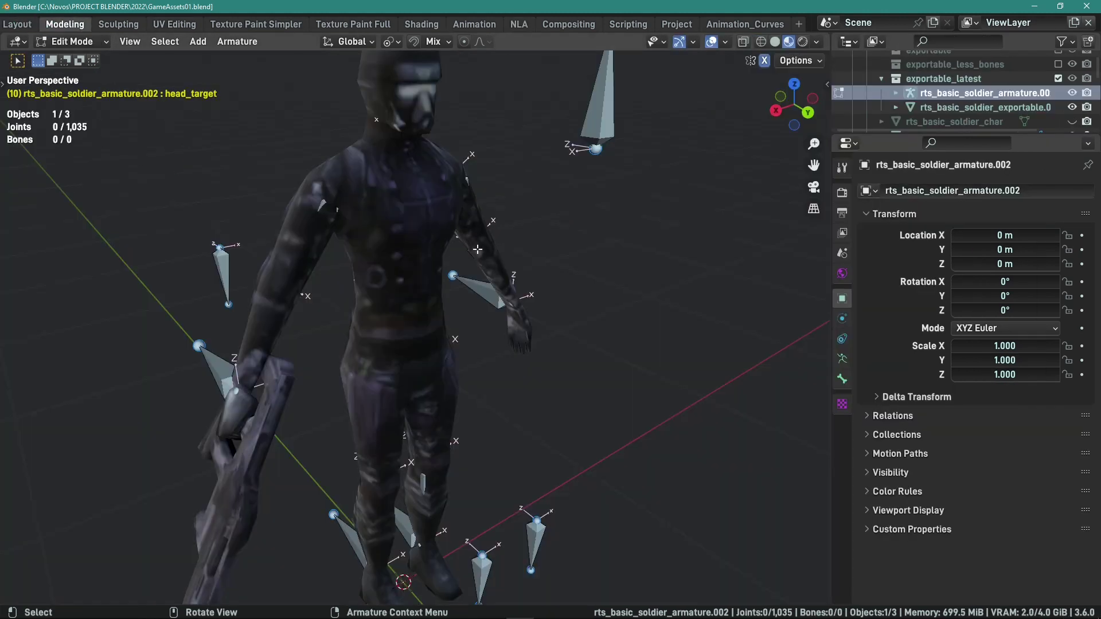
scroll(504, 244, "down", 4)
middle_click_drag(542, 238, 496, 243)
scroll(493, 245, "up", 3)
key("Tab")
middle_click_drag(408, 326, 396, 293)
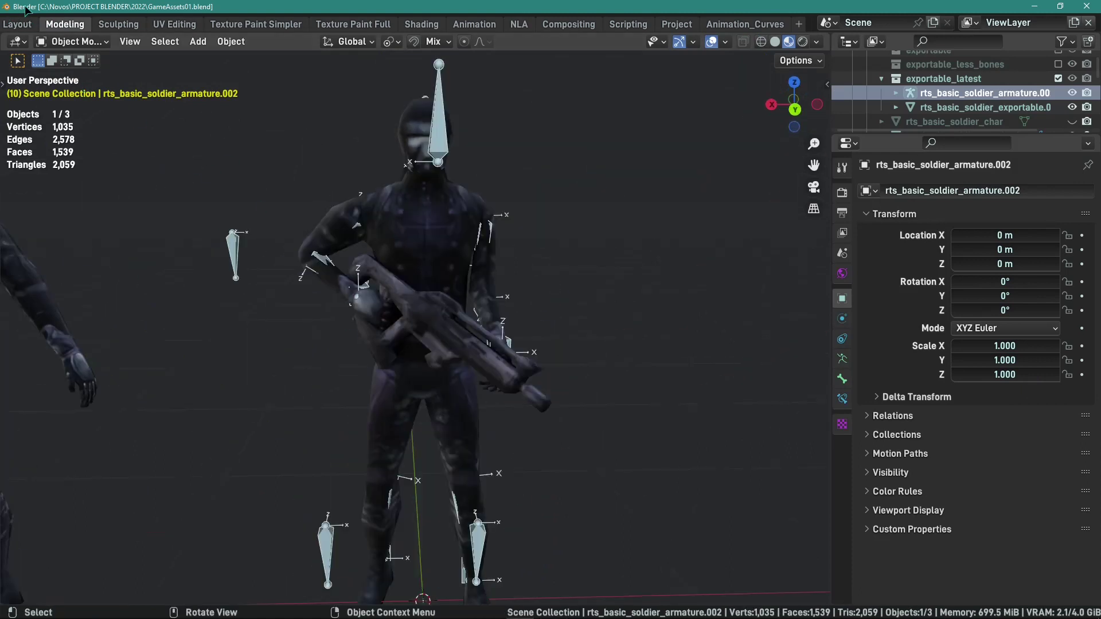
scroll(26, 26, "up", 6)
Start a glTF 2.0 export using the glTF Binary (.glb) format
left_click(26, 27)
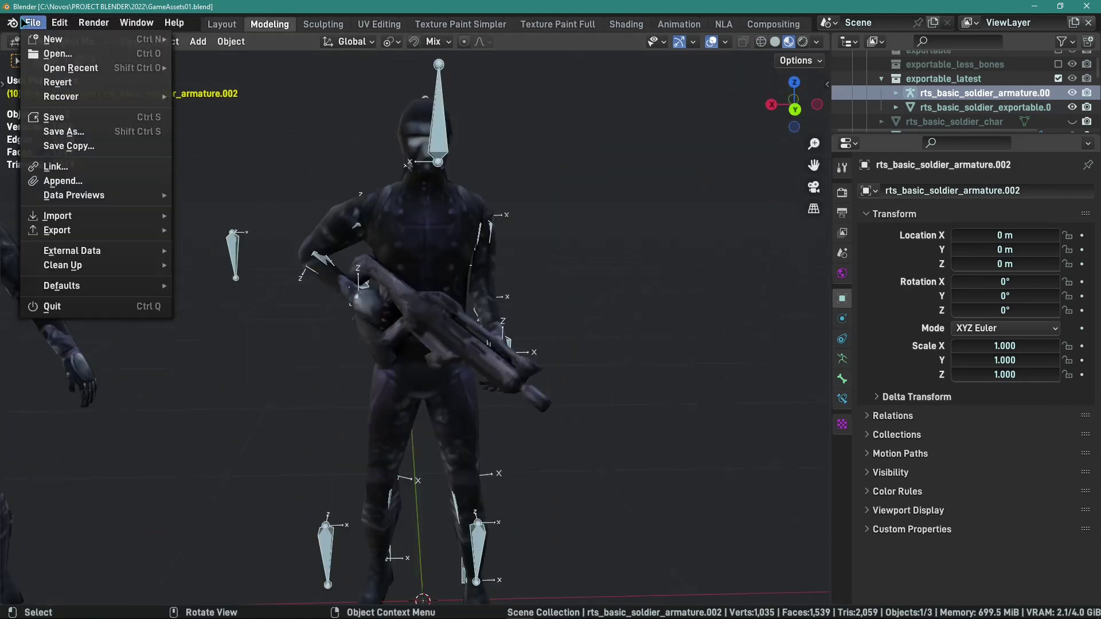
mouse_move(137, 230)
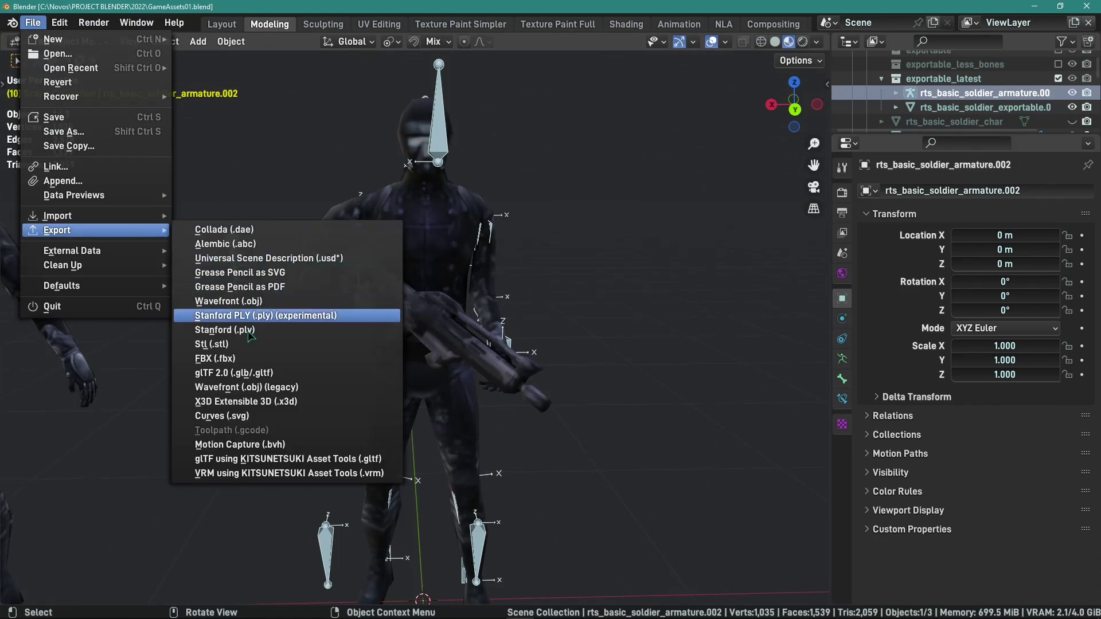
left_click(264, 378)
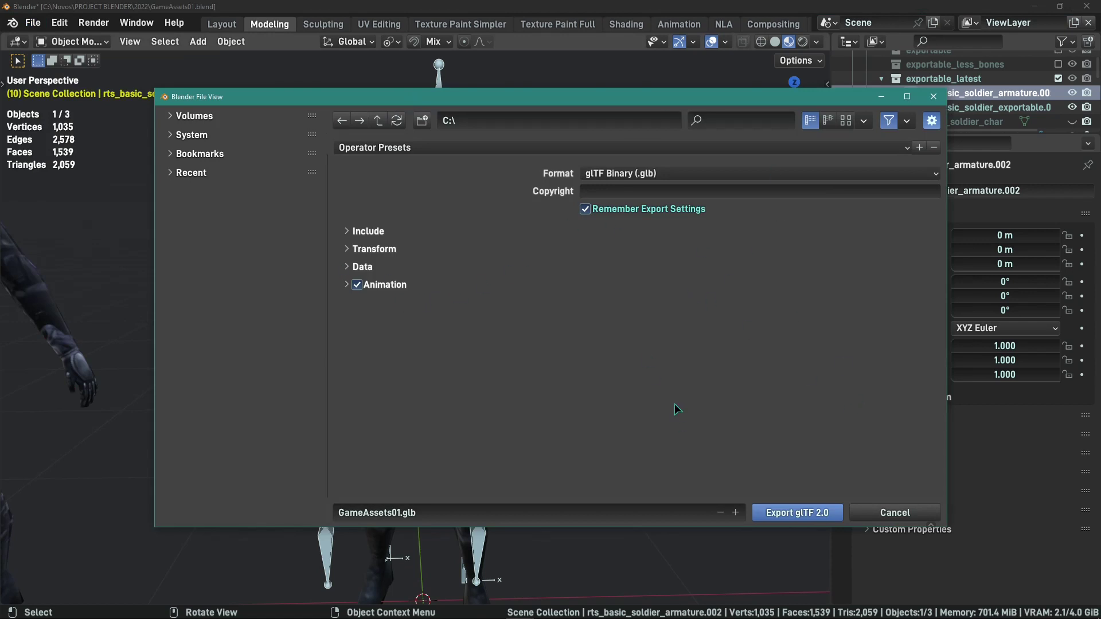
left_click(661, 174)
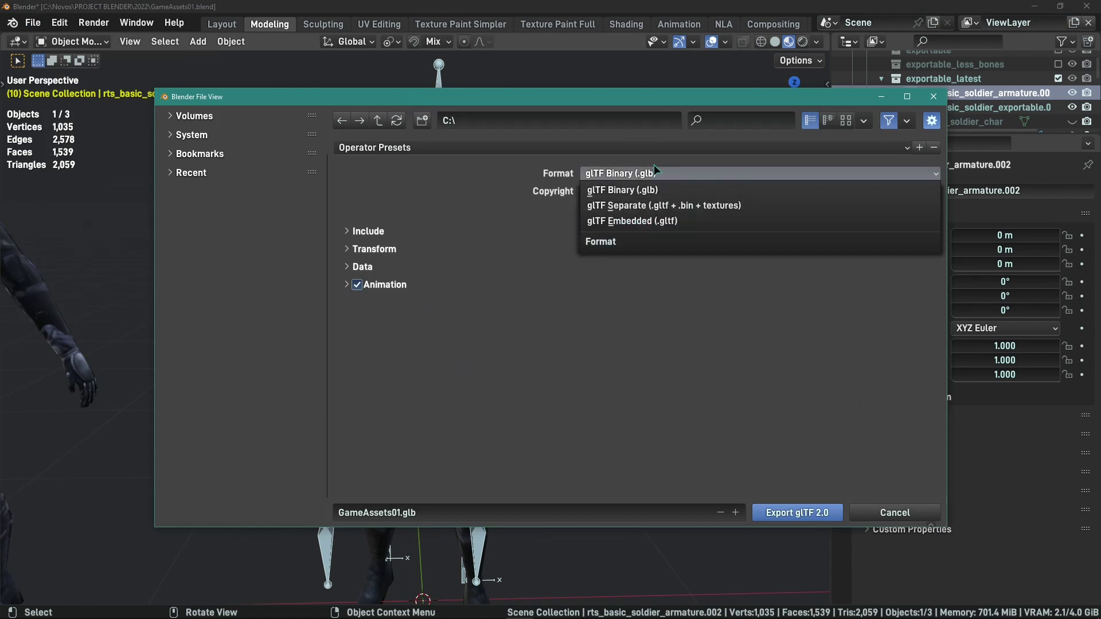
left_click(654, 172)
left_click(646, 174)
left_click(645, 179)
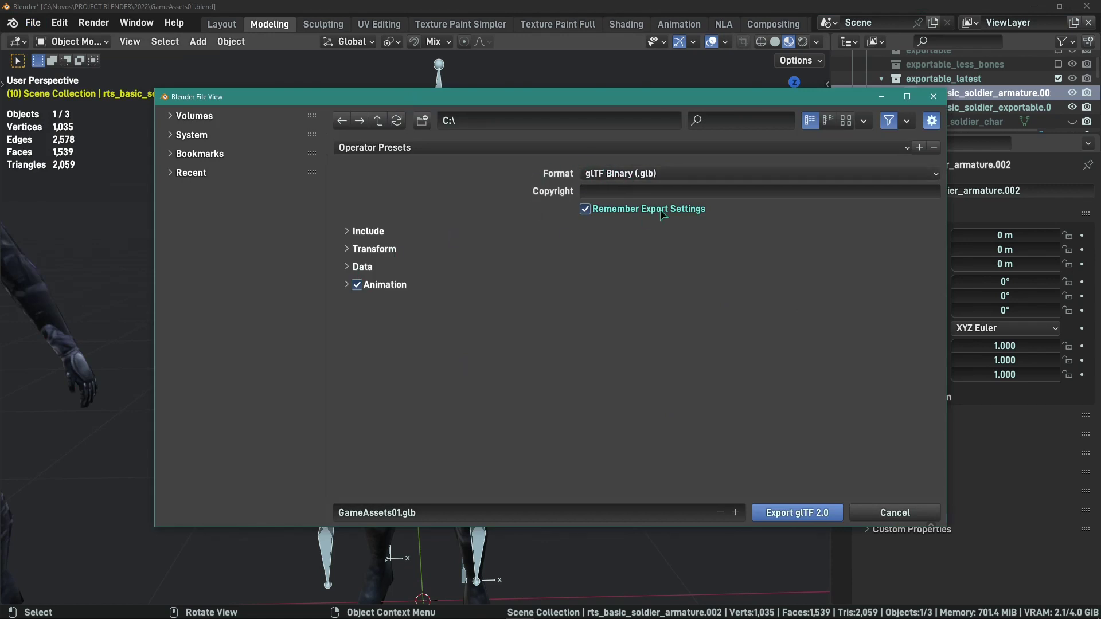
left_click(704, 174)
Check which objects the export includes, then cancel it to fix the selection
left_click(367, 231)
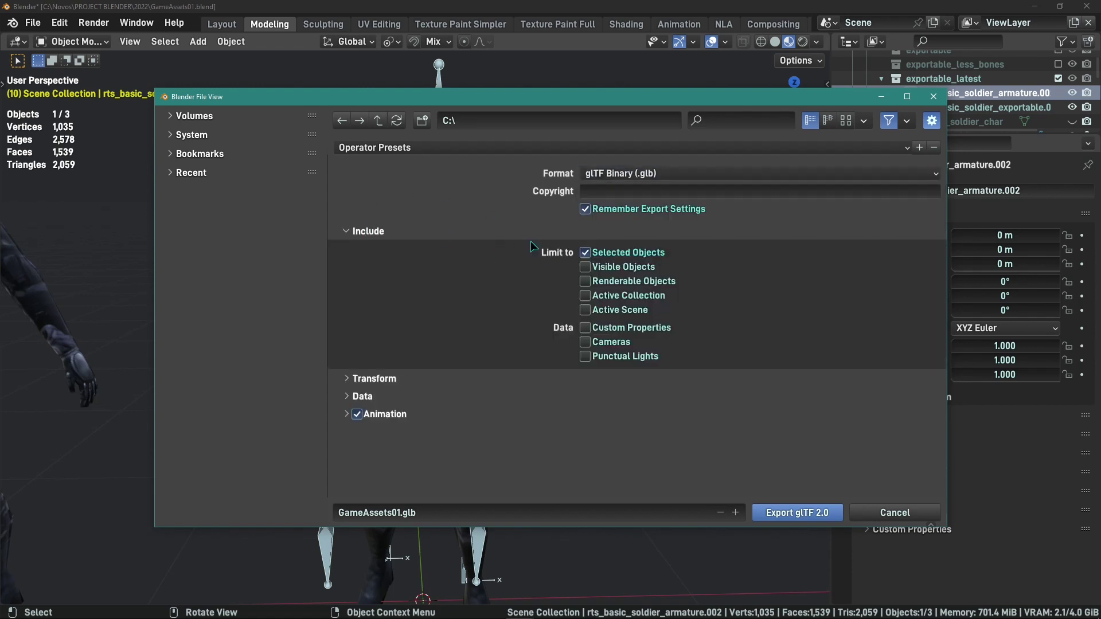
left_click_drag(513, 102, 856, 112)
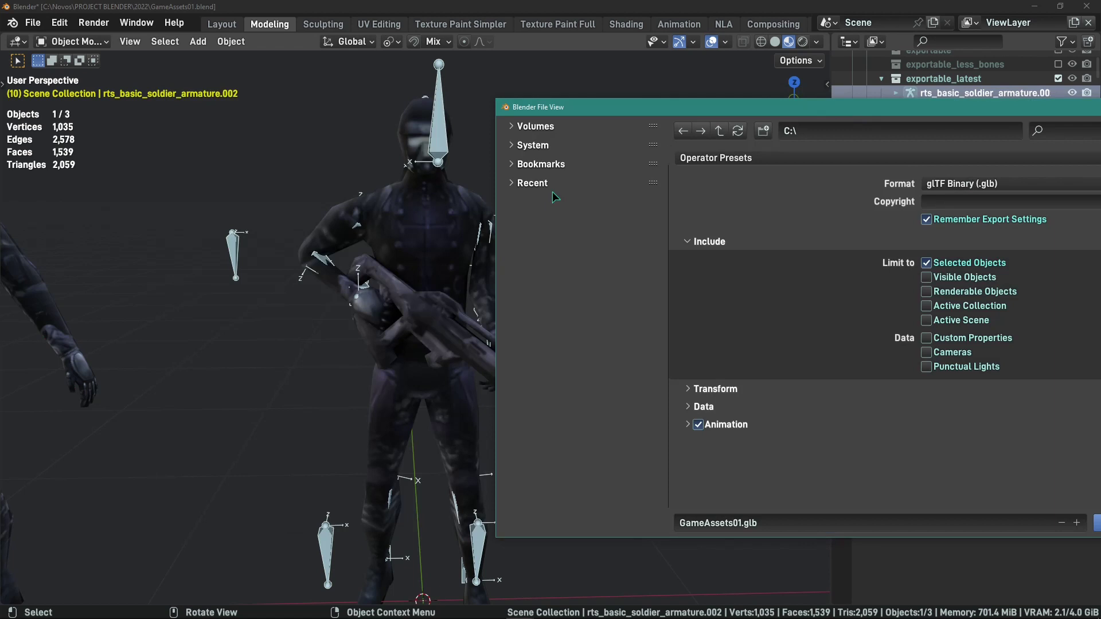
left_click(427, 216)
left_click(957, 113)
left_click_drag(956, 114, 572, 152)
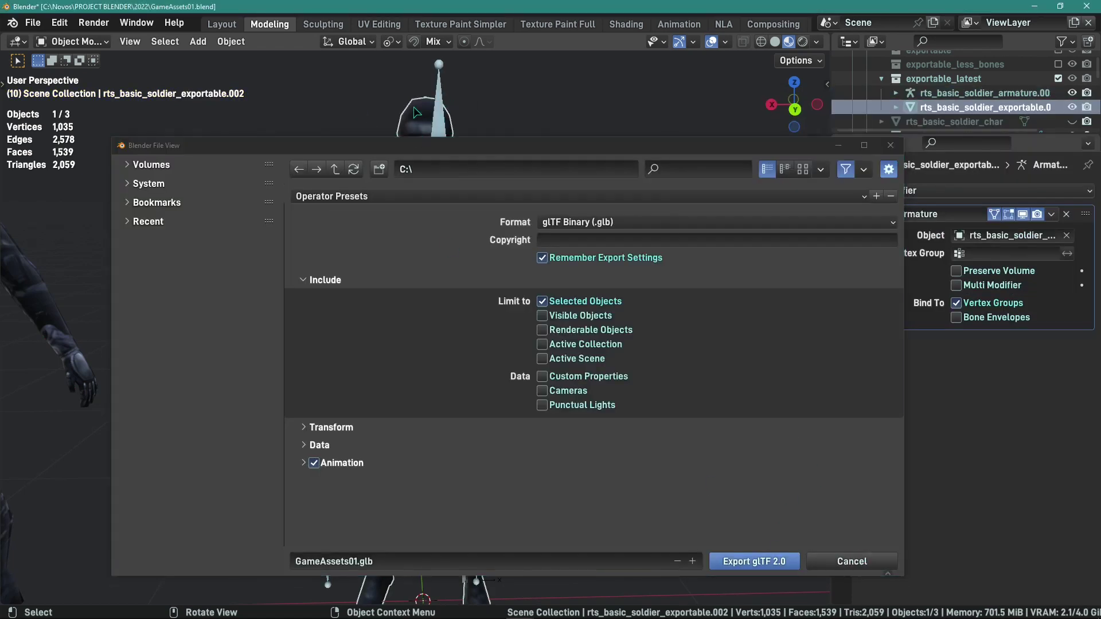
left_click(851, 562)
Add the armature to the soldier mesh selection using wireframe view
middle_click_drag(342, 195, 614, 192)
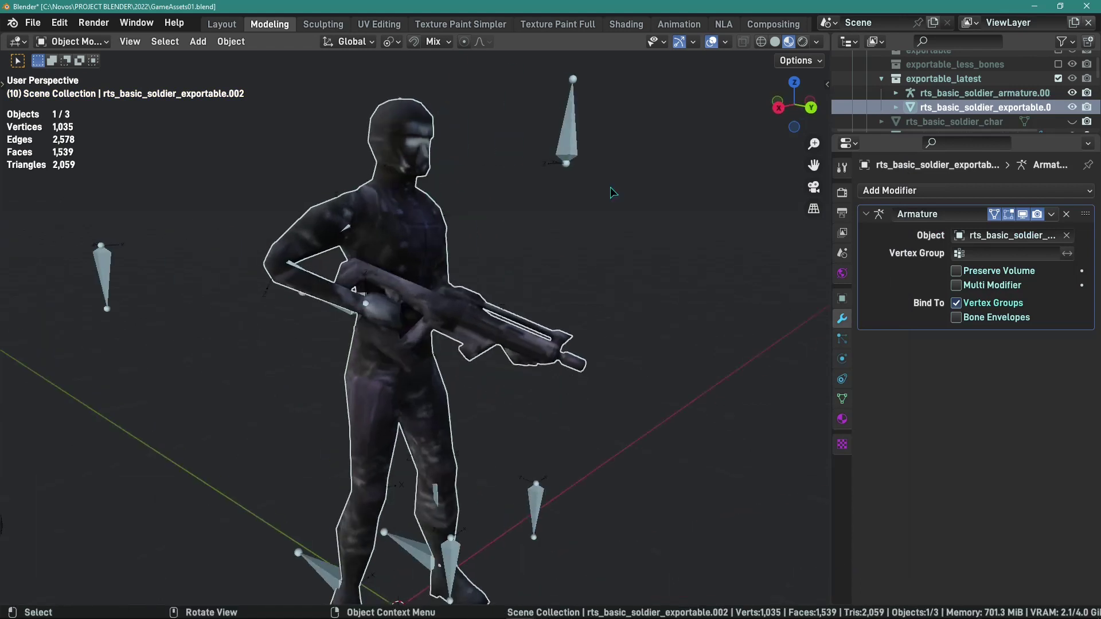
key("shift+z")
left_click(561, 167, "shift")
key("shift+z")
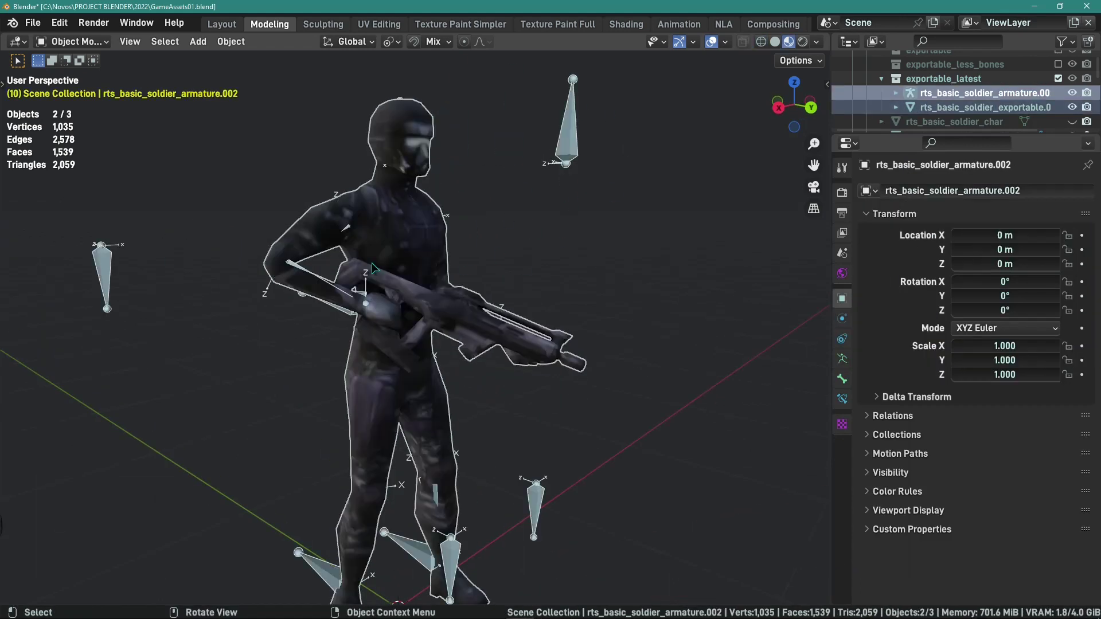
Reopen the glTF 2.0 export from Quick Favorites and expand Include, Transform and Material
key("q")
left_click(325, 336)
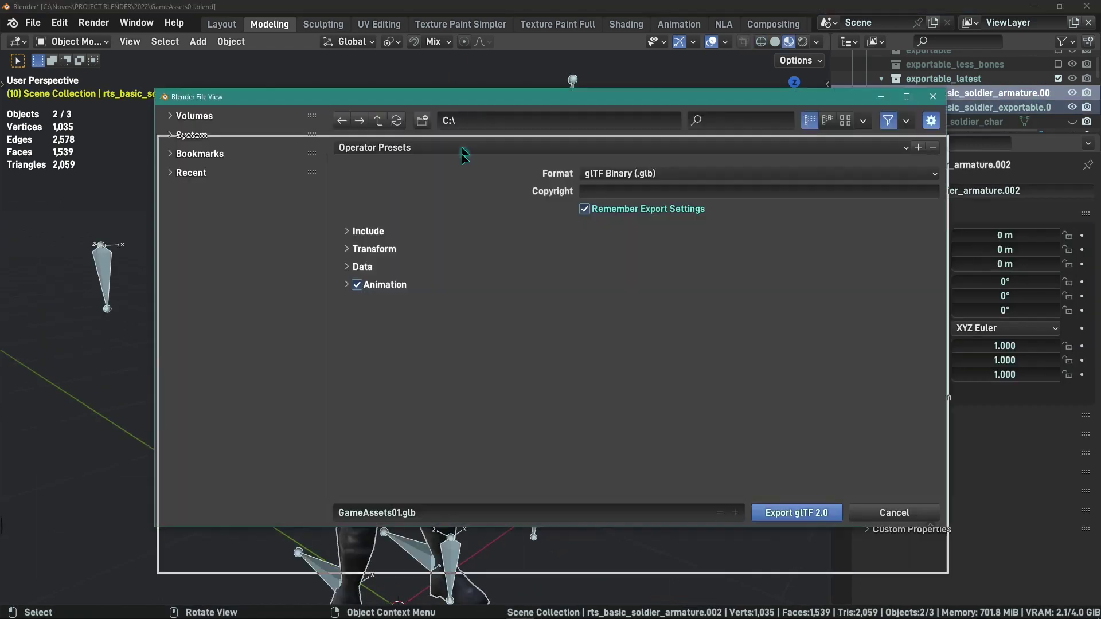
left_click_drag(460, 102, 352, 128)
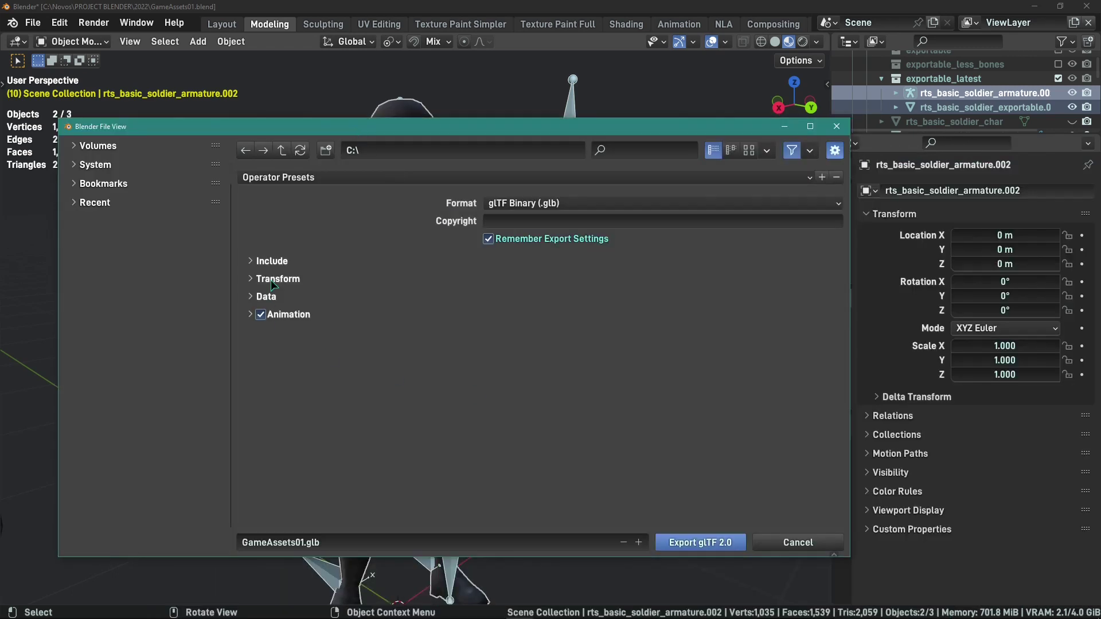
left_click(269, 261)
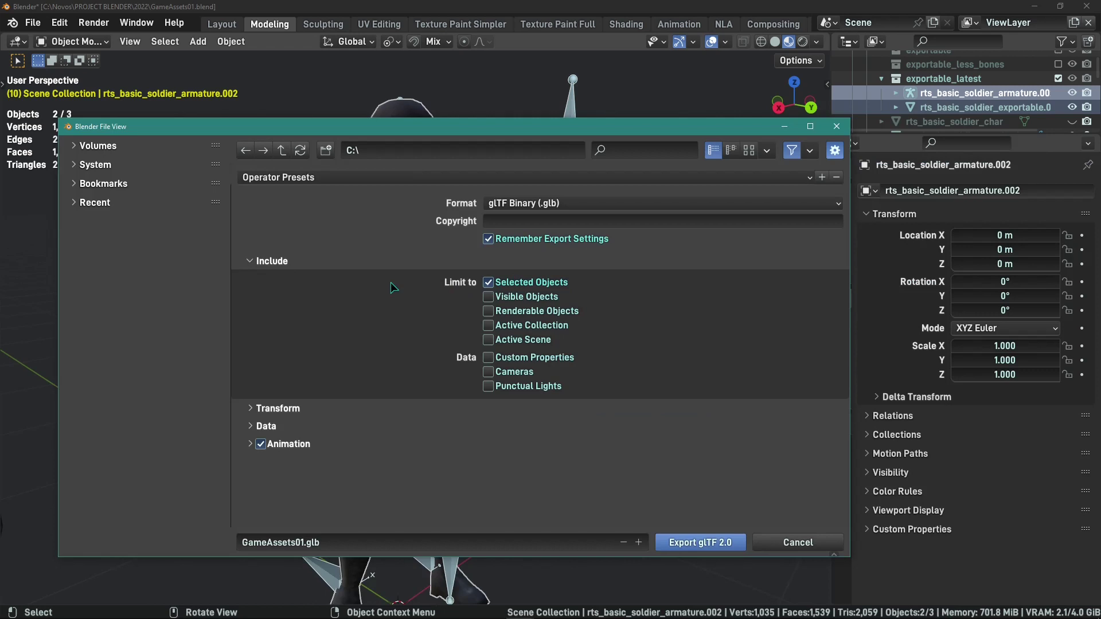
left_click(281, 406)
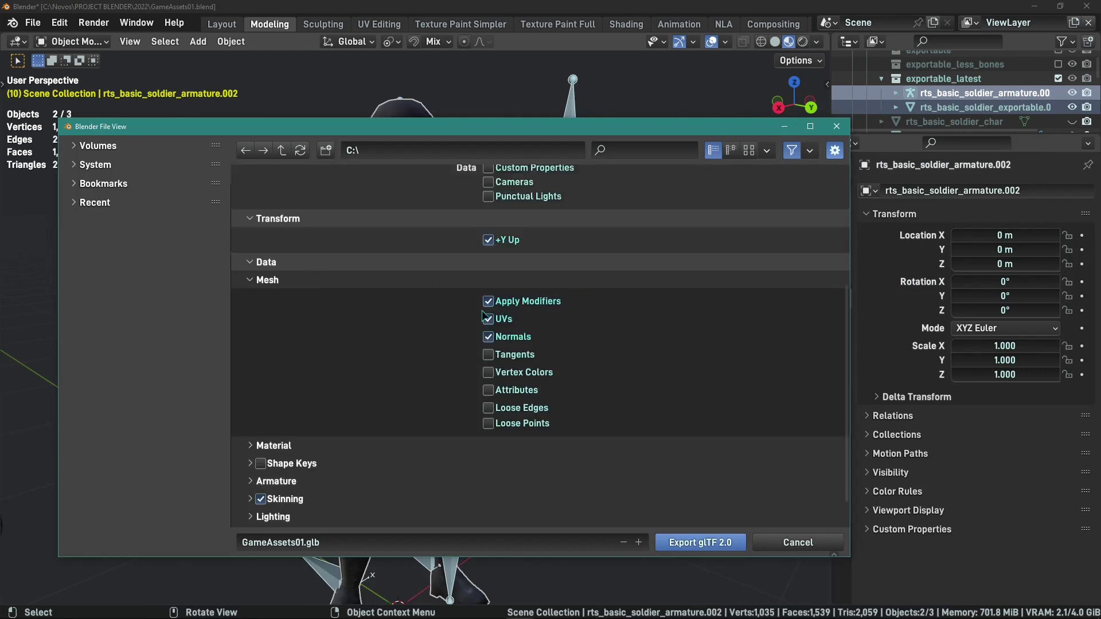
left_click(261, 446)
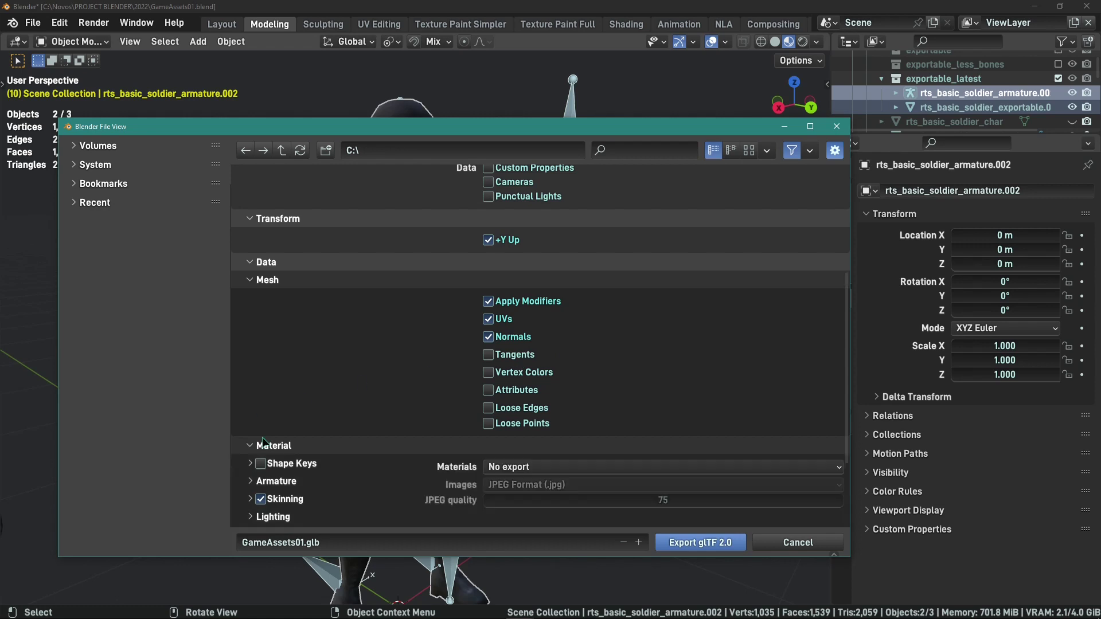
scroll(264, 333, "down", 3)
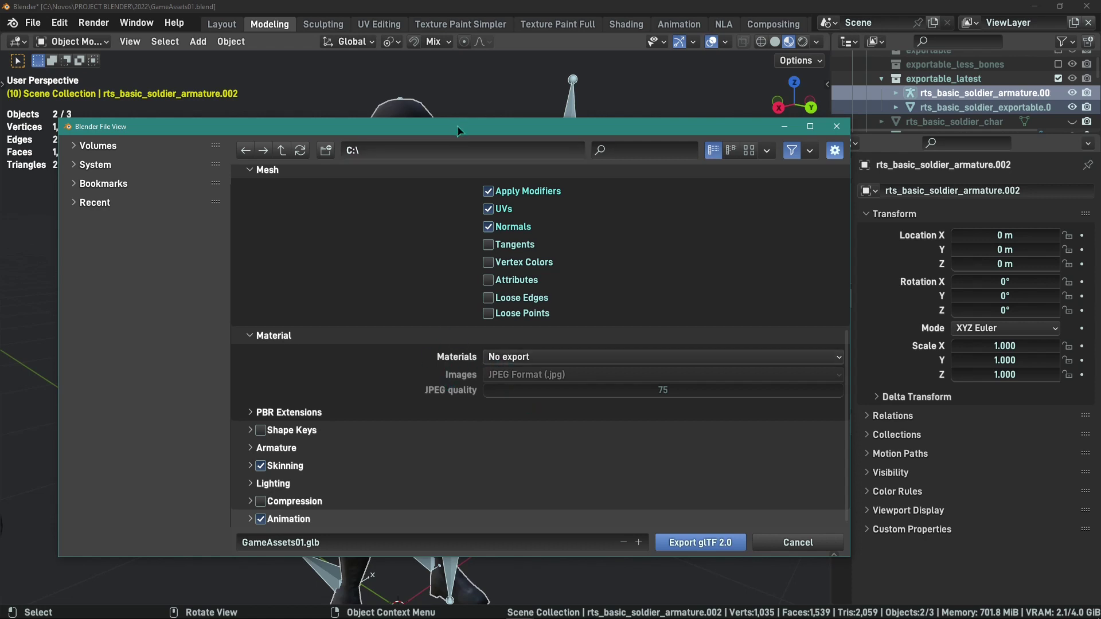
mouse_move(456, 125)
left_mouse_down()
mouse_move(421, 407)
mouse_move(434, 144)
mouse_move(466, 119)
left_mouse_up()
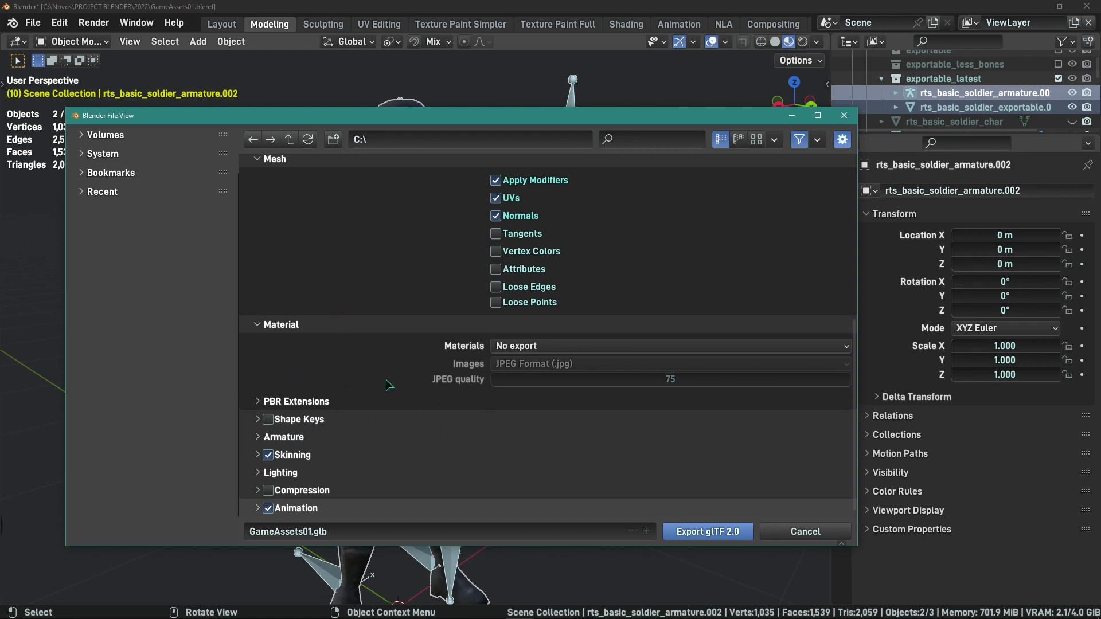
Review the Shape Keys, Armature and Skinning export options, collapsing each afterwards
left_click(258, 420)
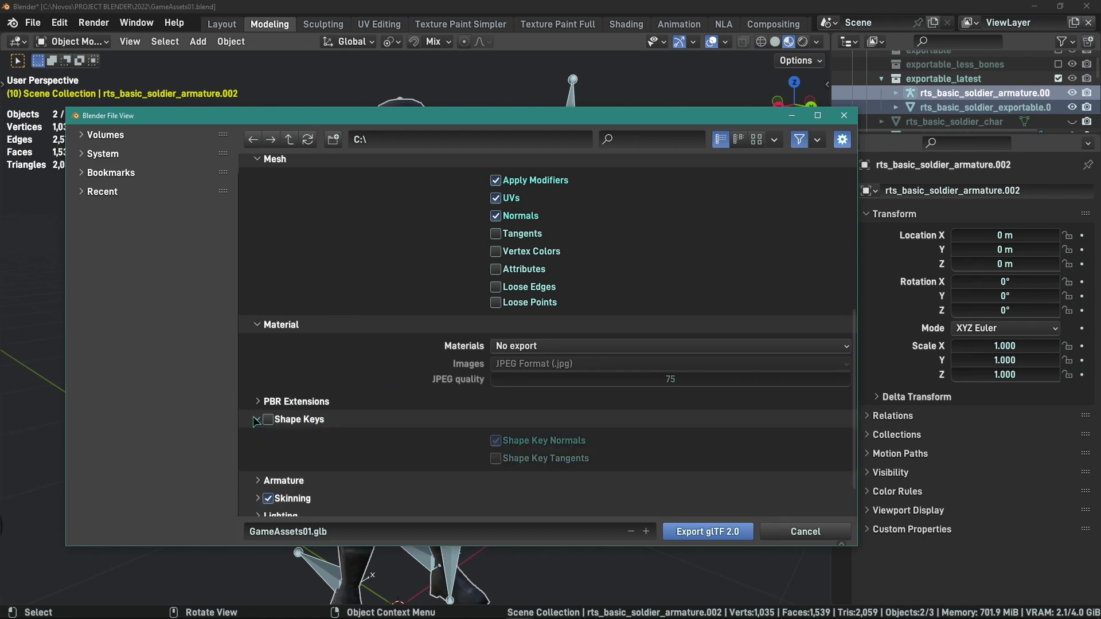
left_click(257, 421)
left_click(284, 437)
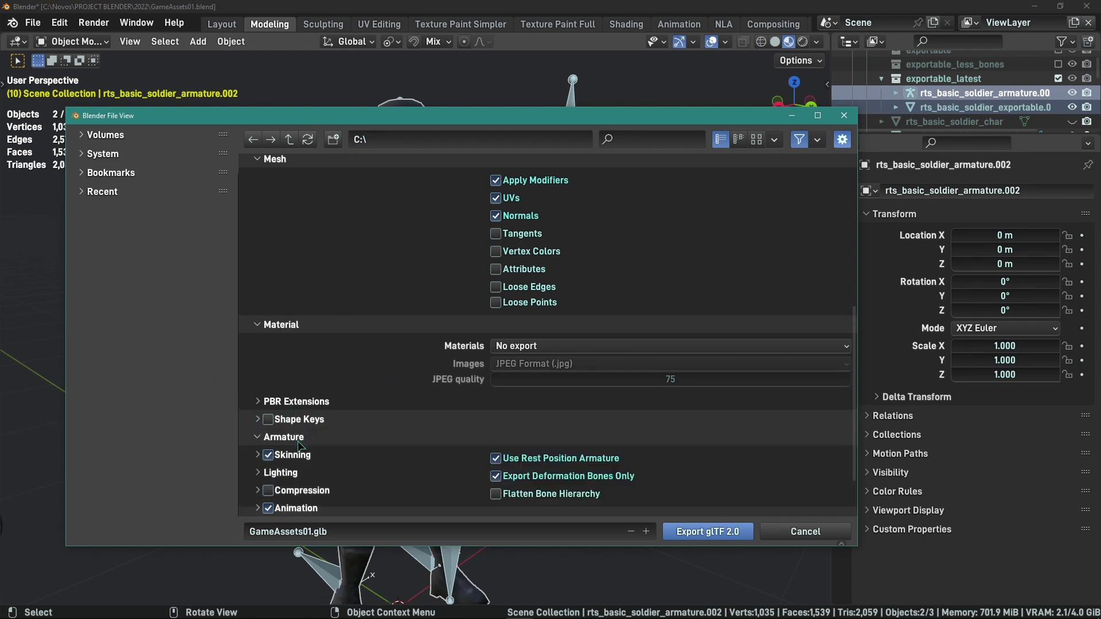
scroll(396, 358, "down", 3)
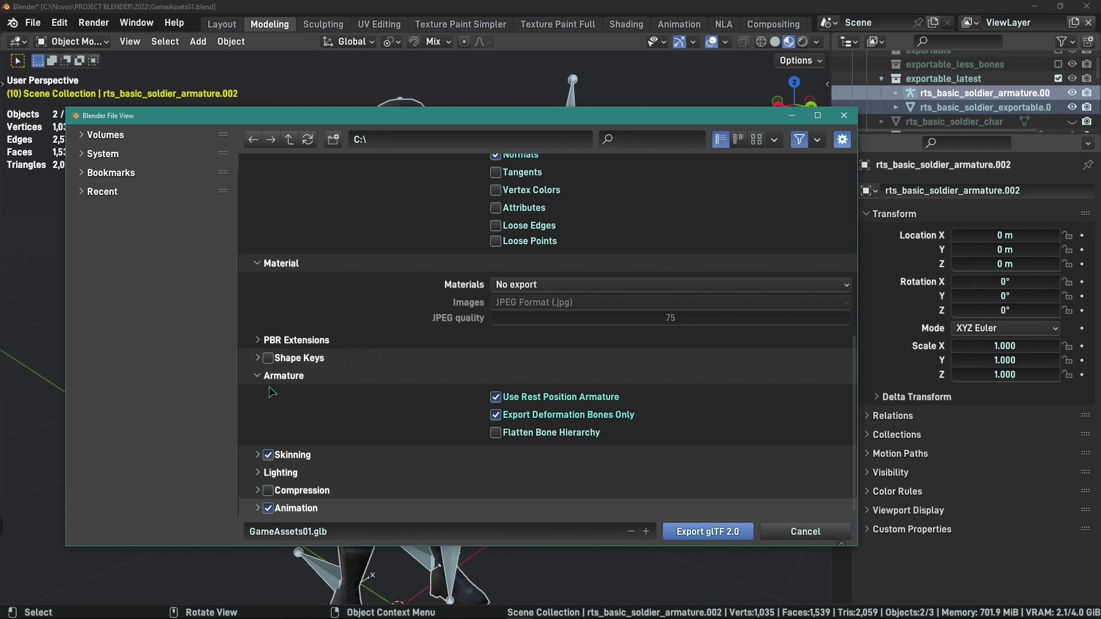
left_click(284, 376)
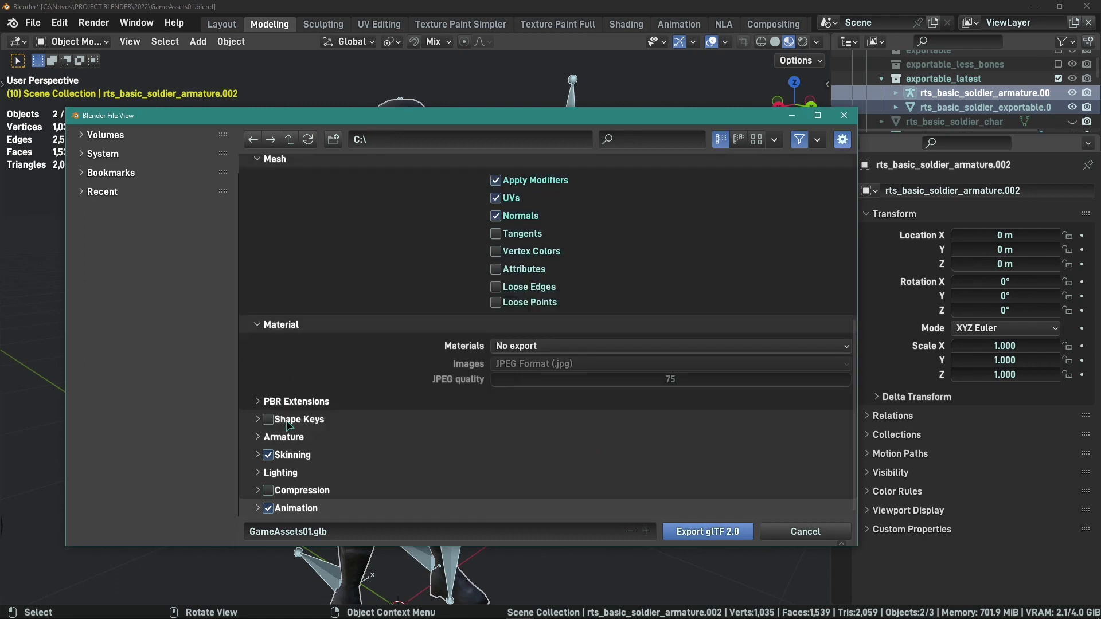
left_click(295, 459)
scroll(321, 310, "down", 1)
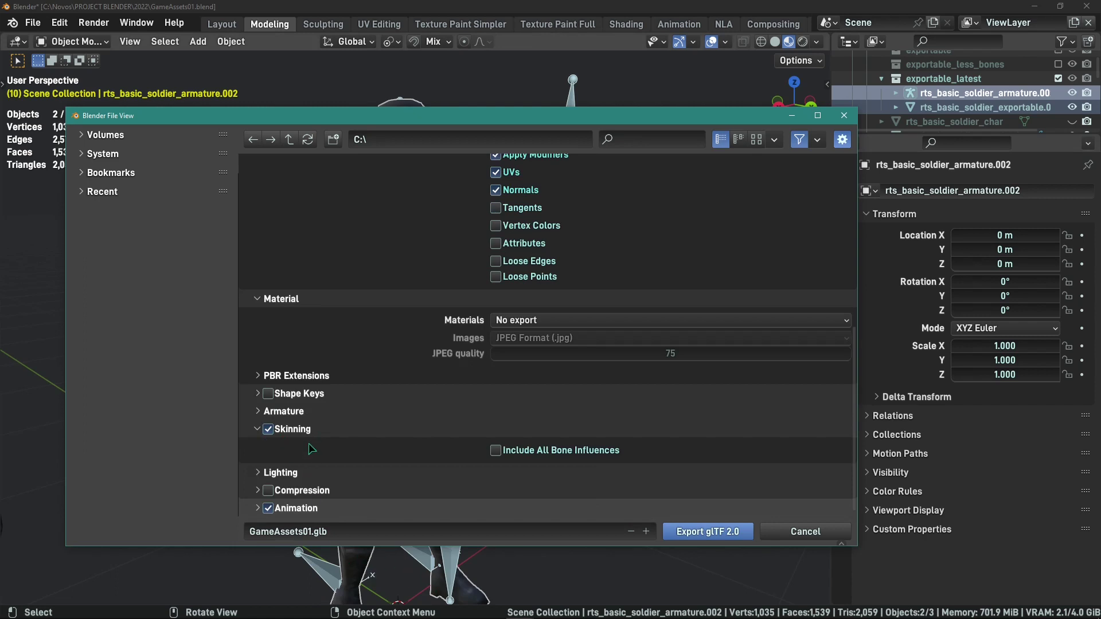
left_click(329, 427)
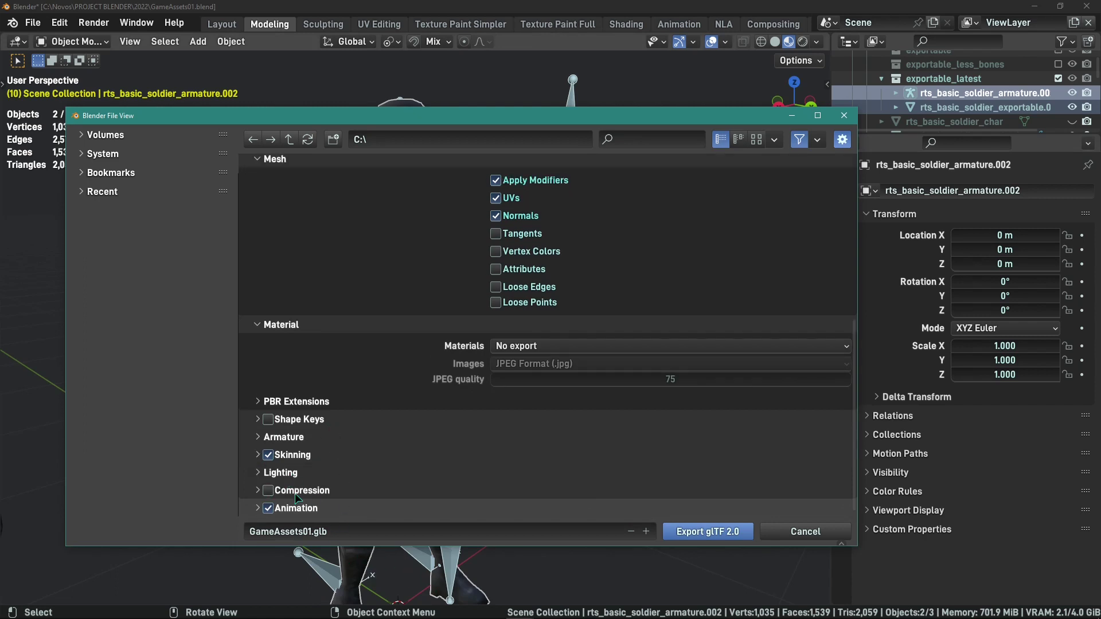
Check the Lighting options, then expand Animation showing Actions mode with Sampling Animations on
left_click(287, 474)
scroll(287, 471, "down", 1)
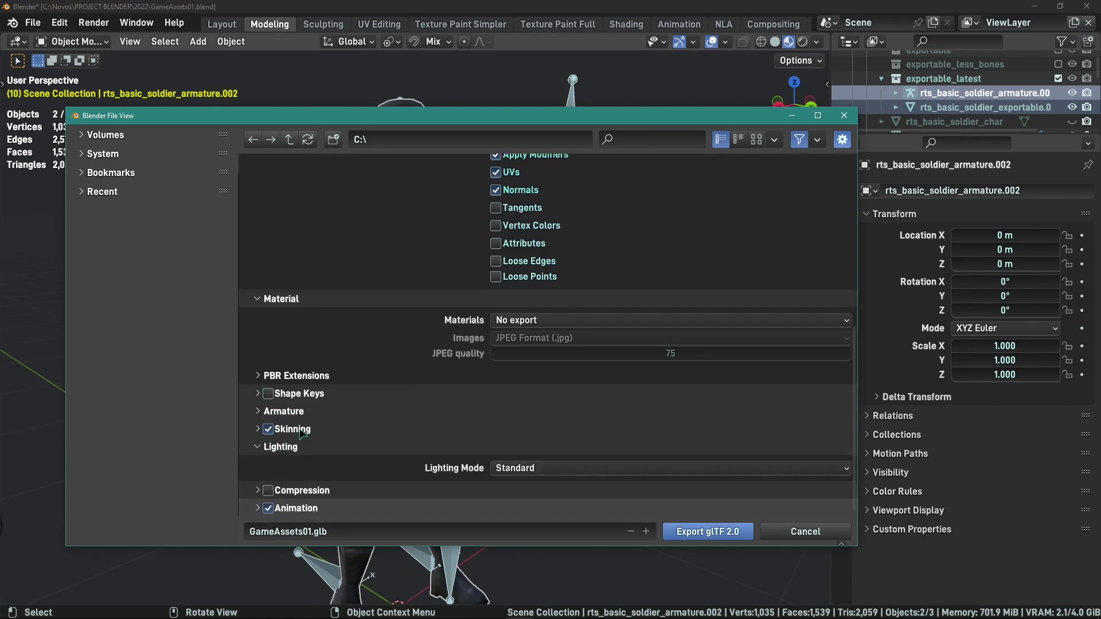
left_click(279, 447)
left_click(305, 509)
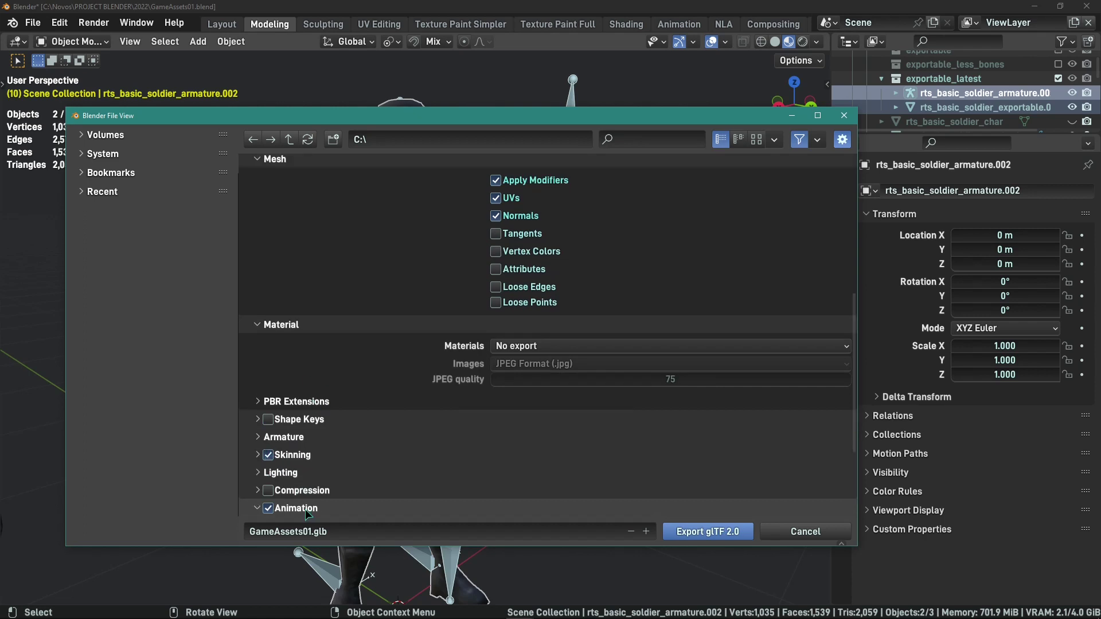
scroll(293, 384, "down", 5)
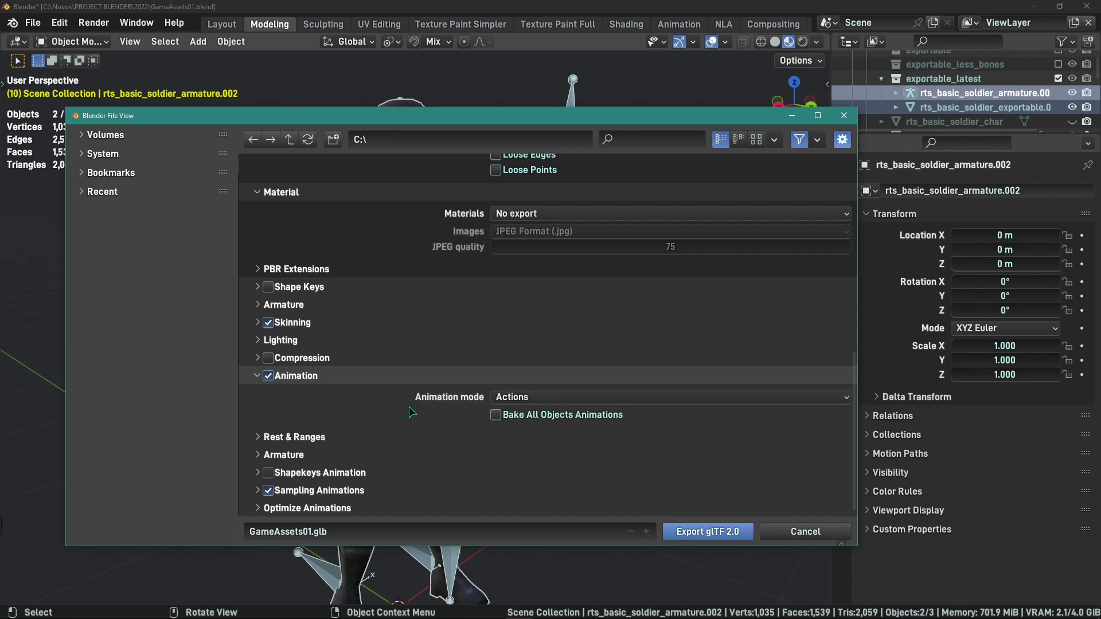
Keep the animation mode set to Actions
left_click(553, 395)
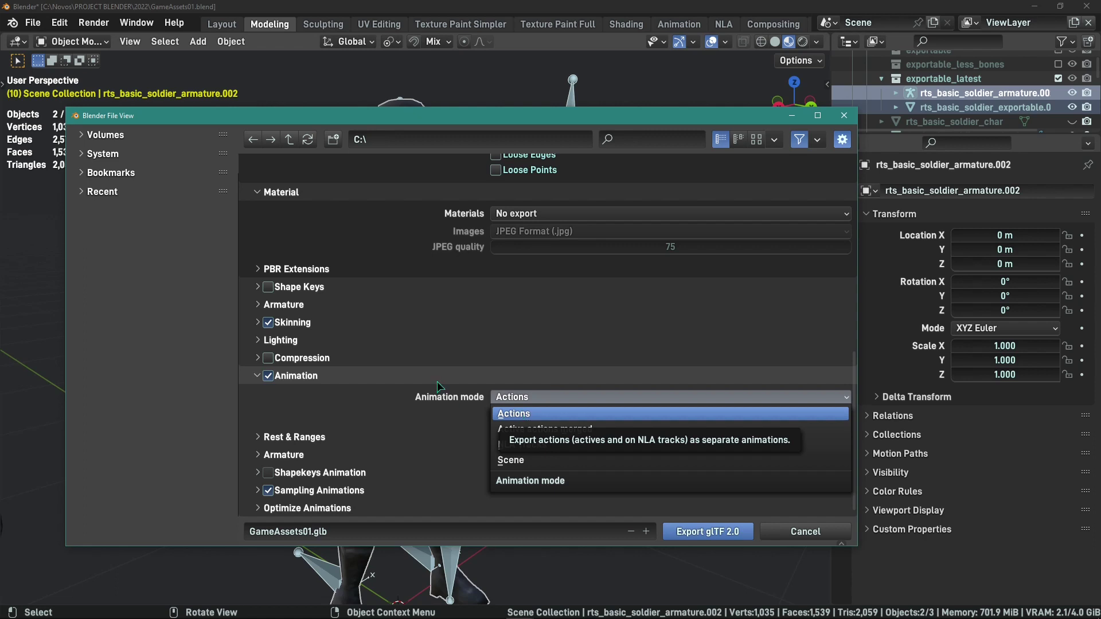
left_click(521, 414)
left_click(559, 397)
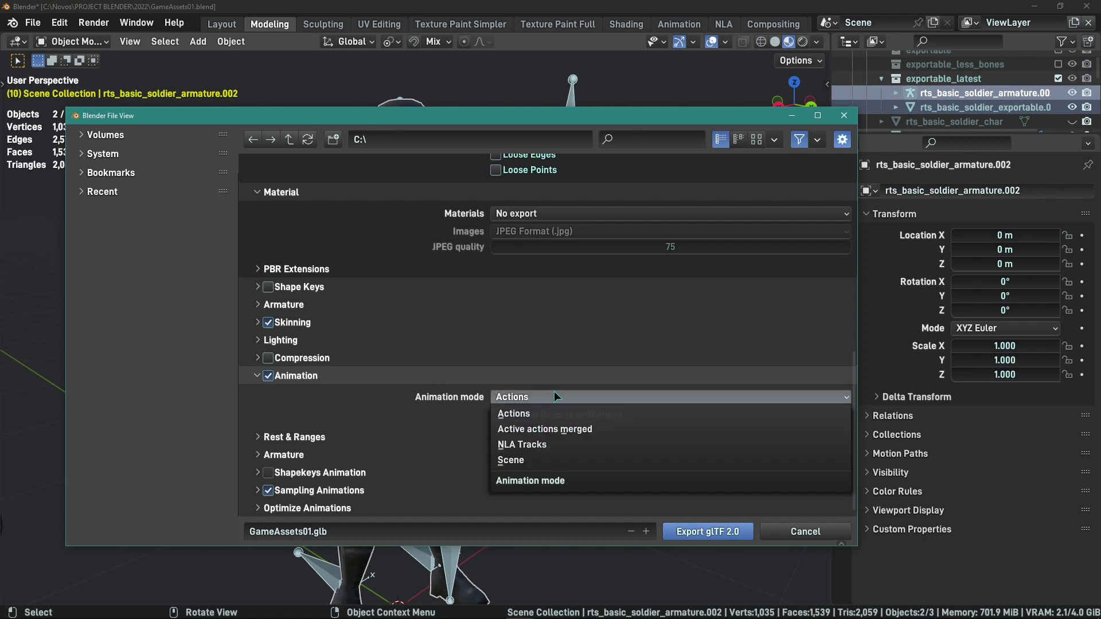
left_click(554, 394)
Review Rest & Ranges (Negative Frames on Crop) and Armature, then expand Sampling Animations at rate 1
left_click(308, 436)
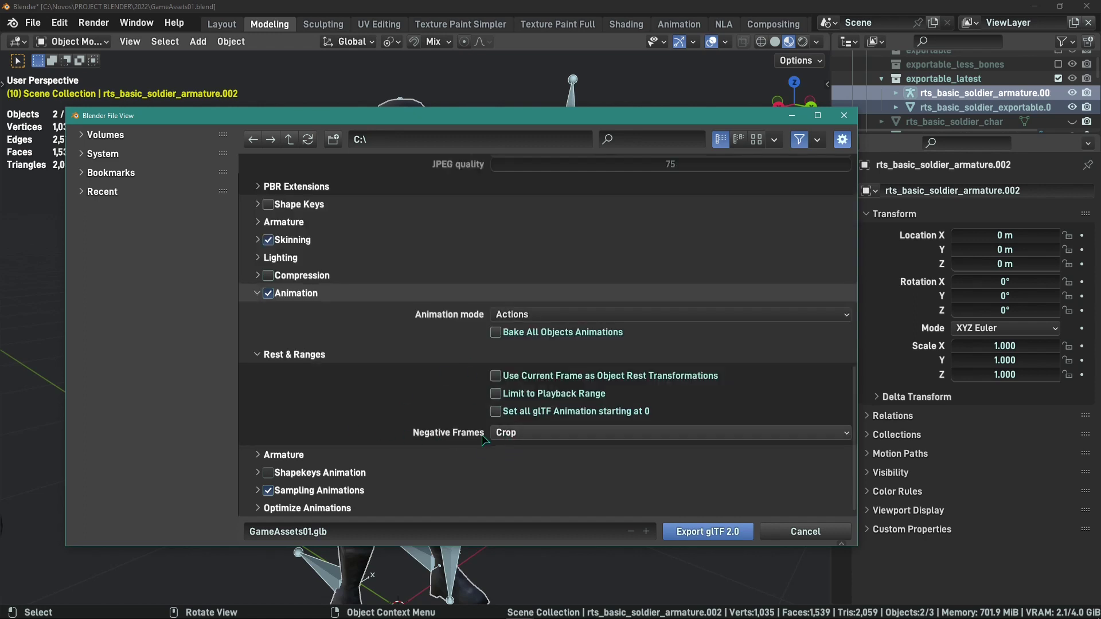
left_click(543, 432)
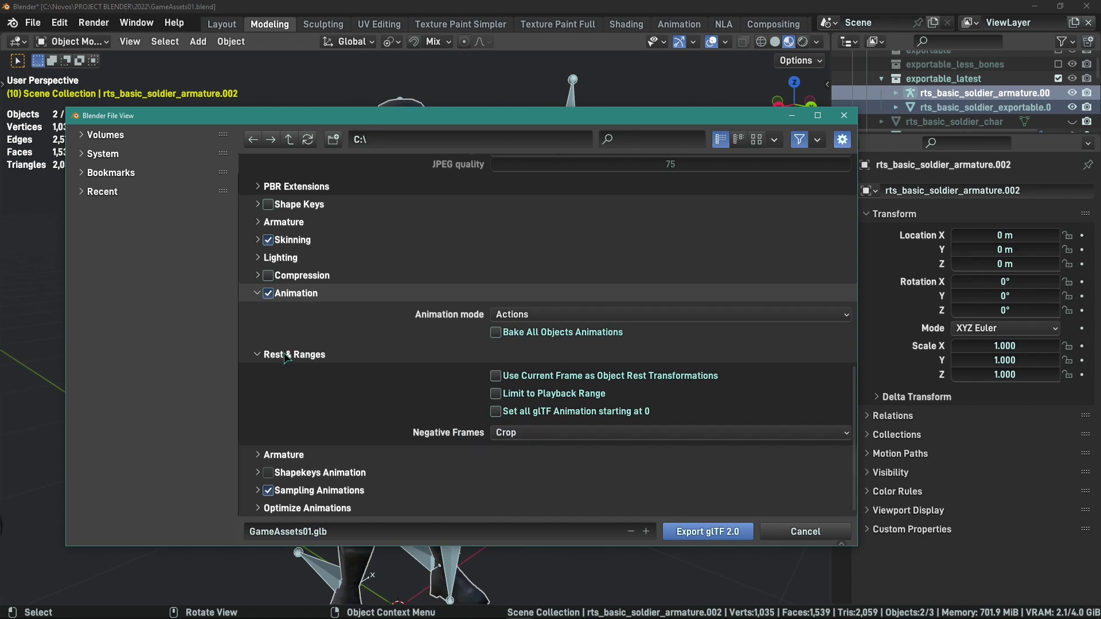
left_click(312, 355)
left_click(276, 454)
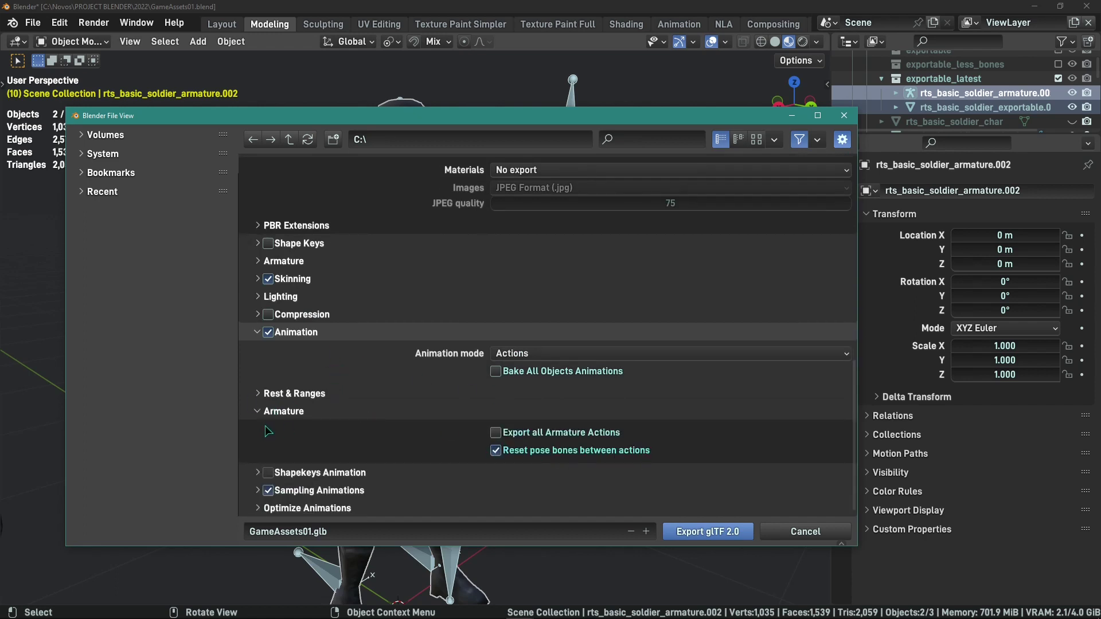
left_click(278, 412)
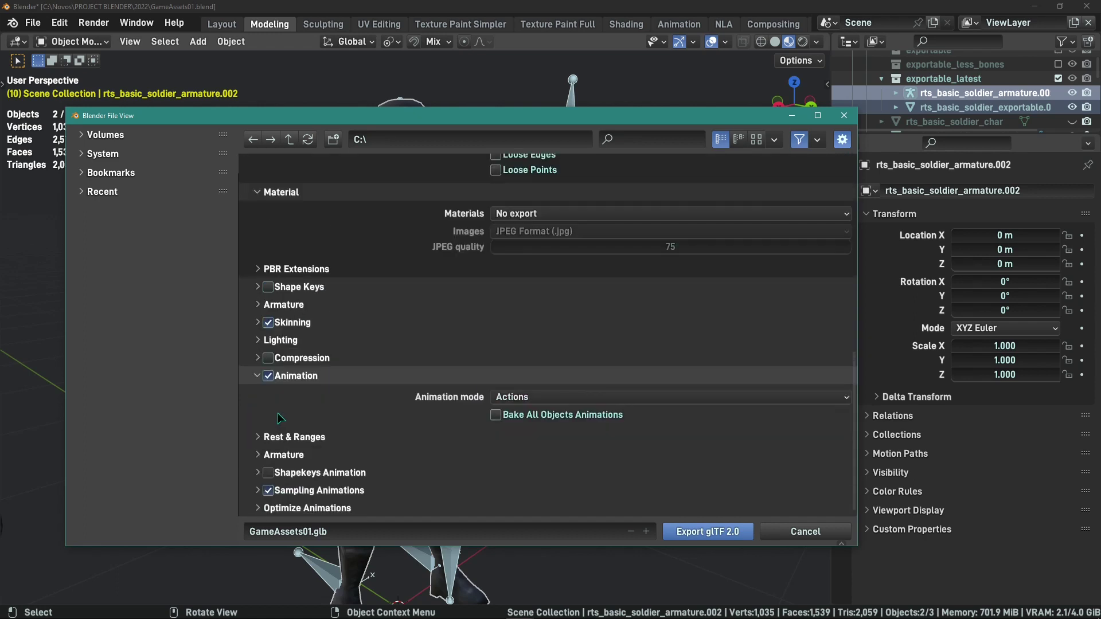
left_click(287, 492)
scroll(378, 390, "down", 1)
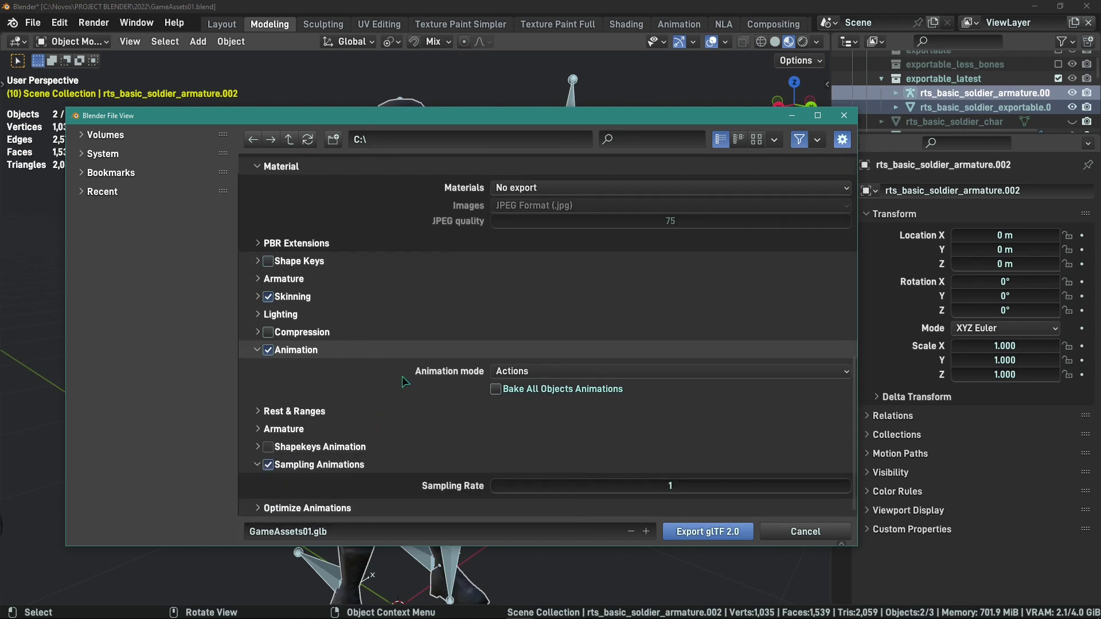
left_click_drag(542, 122, 779, 508)
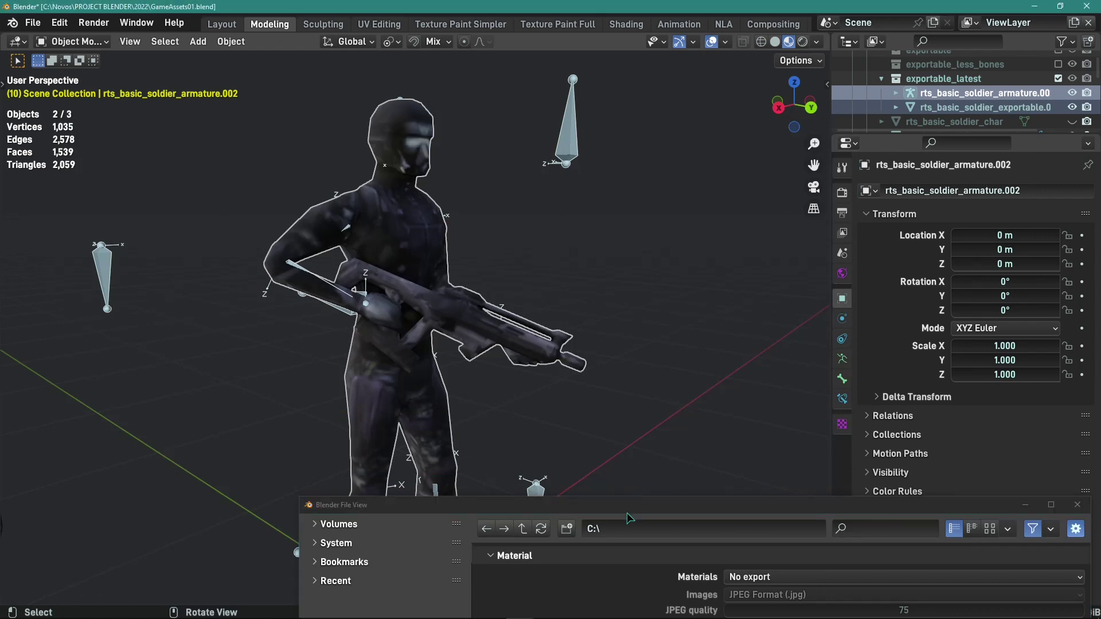
left_click_drag(641, 511, 417, 116)
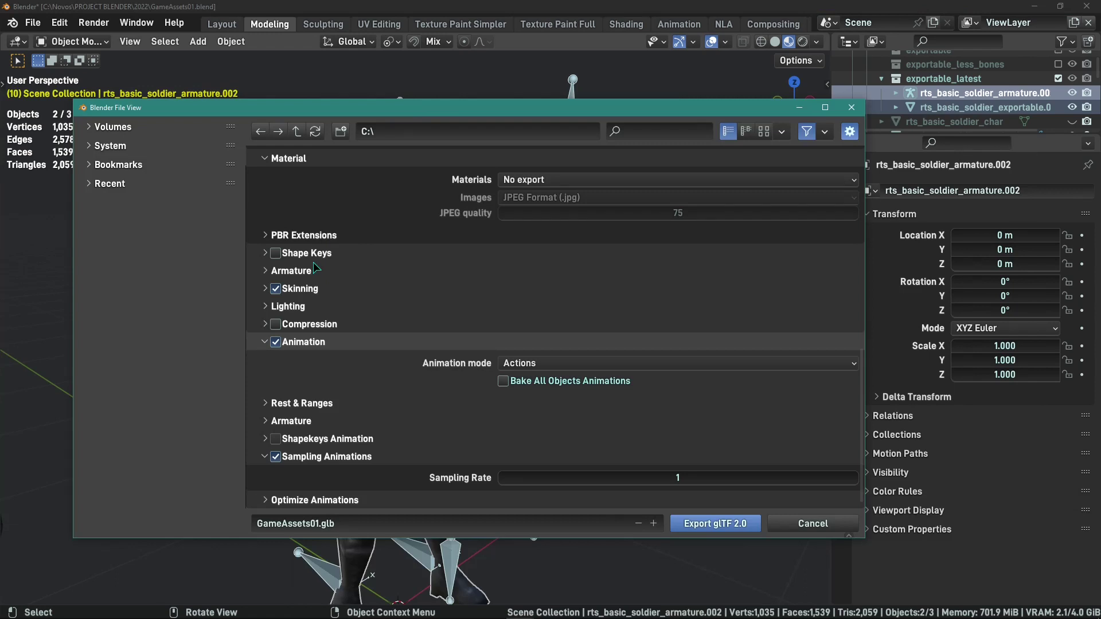
left_click_drag(285, 109, 663, 263)
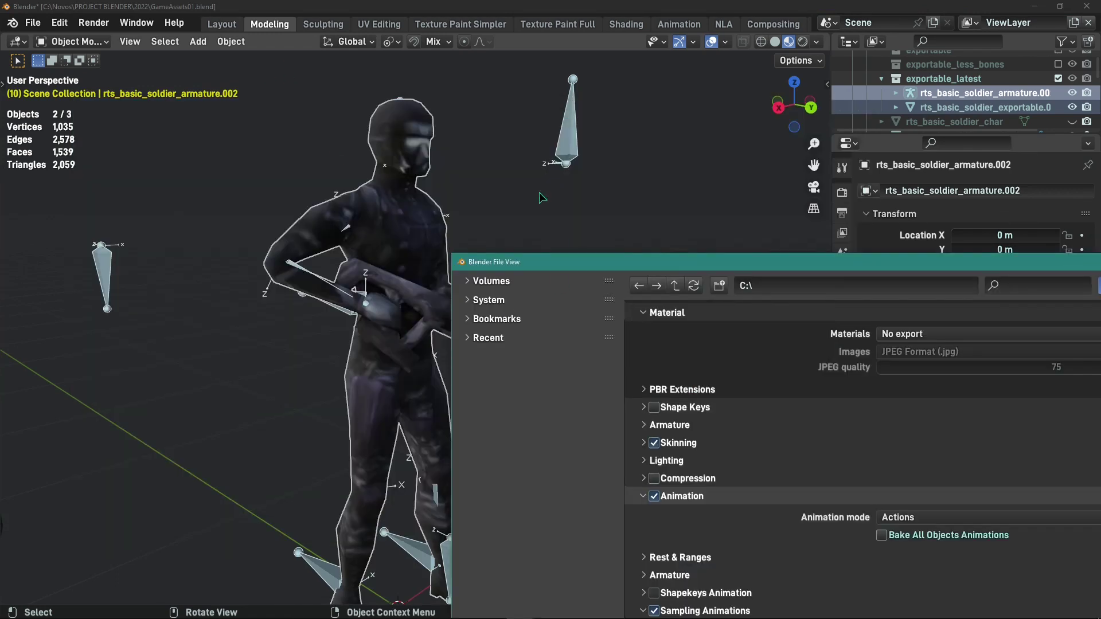
left_click_drag(564, 261, 191, 116)
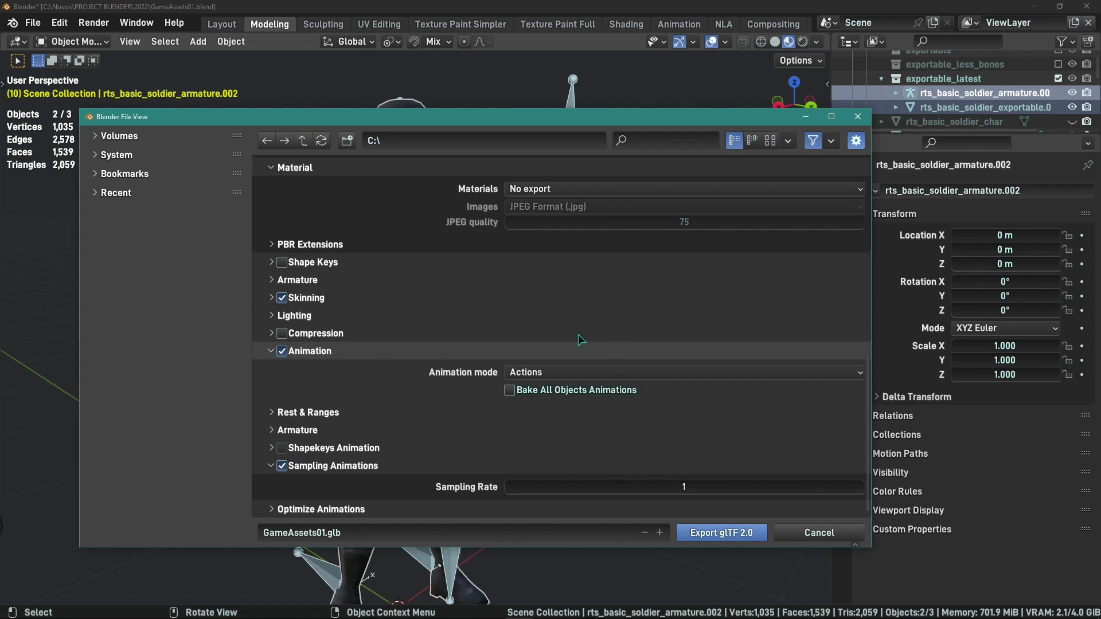
Inspect the Optimize Animations options and collapse them again
left_click(322, 509)
scroll(486, 365, "down", 3)
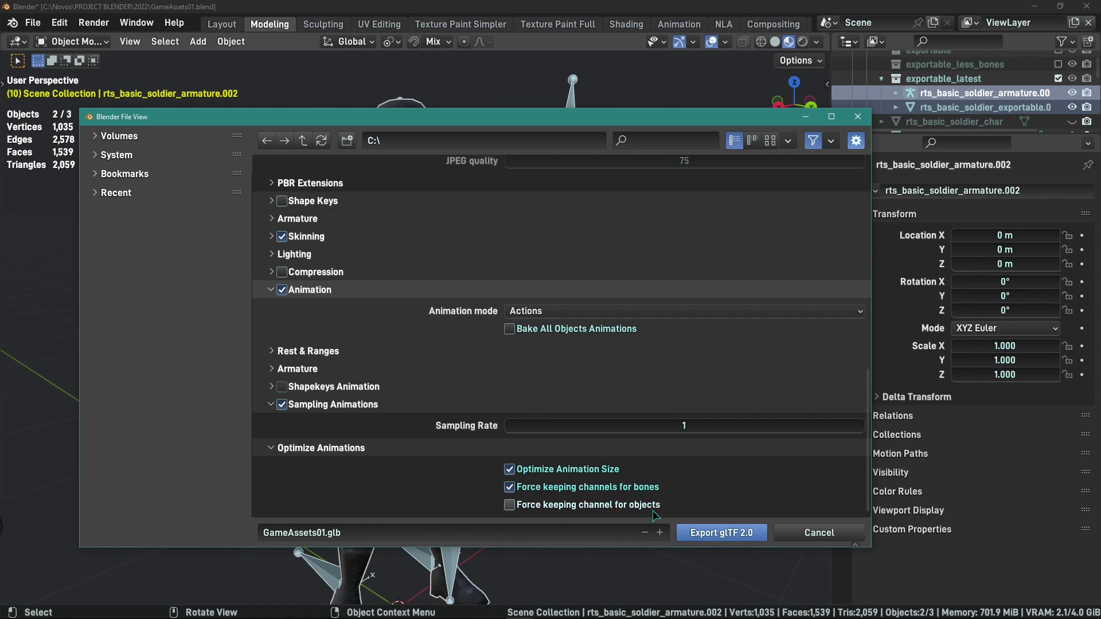
left_click(344, 448)
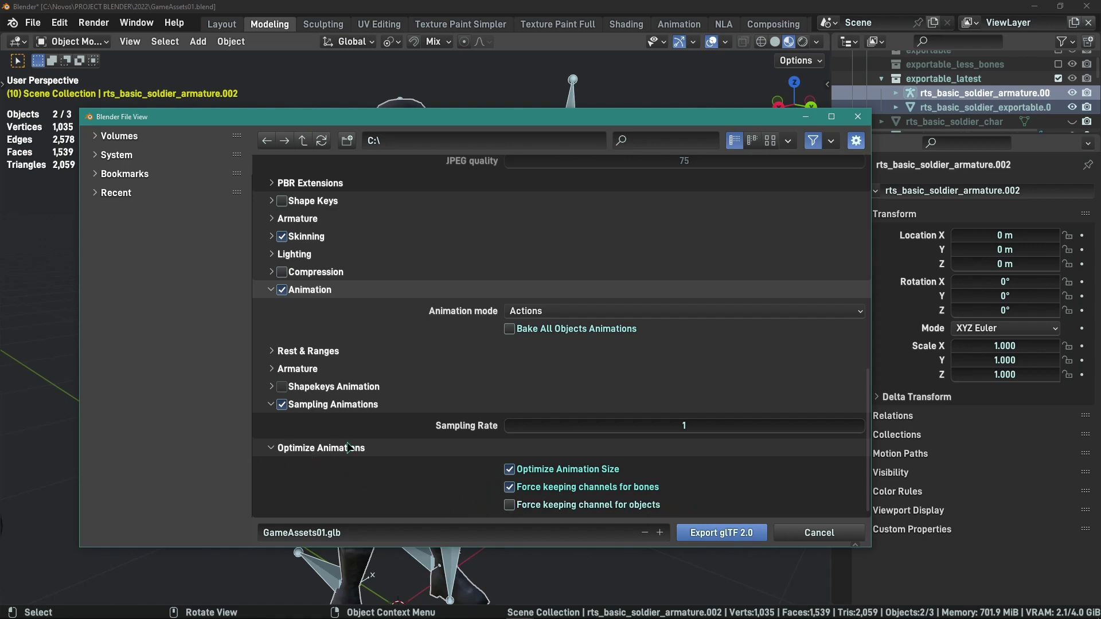
scroll(367, 436, "up", 1)
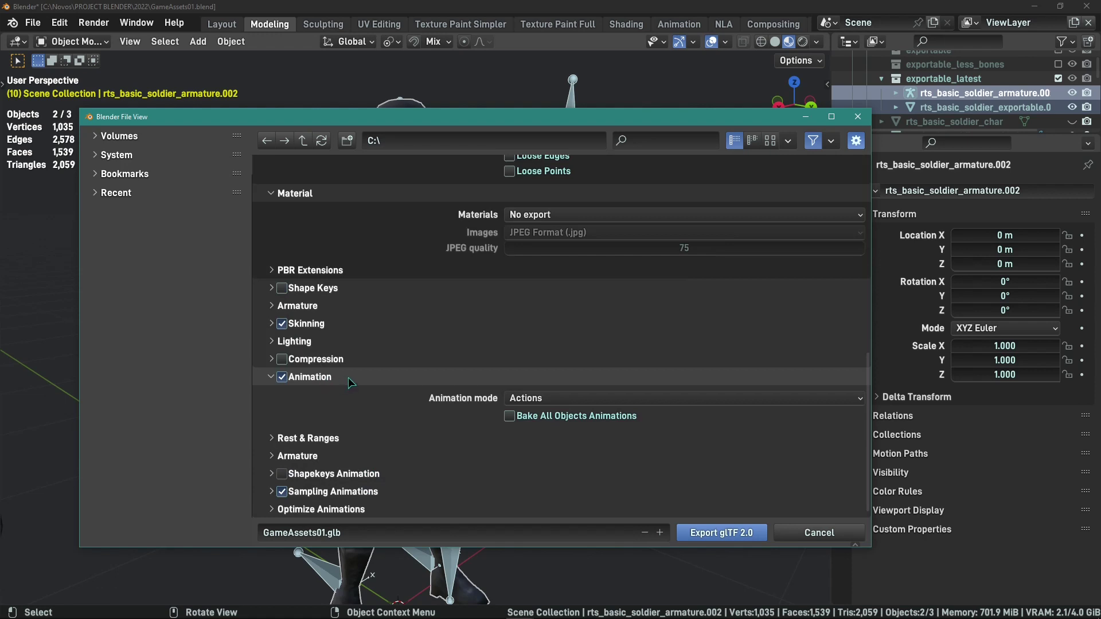
scroll(349, 377, "up", 5)
Collapse the Material and Mesh sections and close the glTF export dialog
left_click(356, 325)
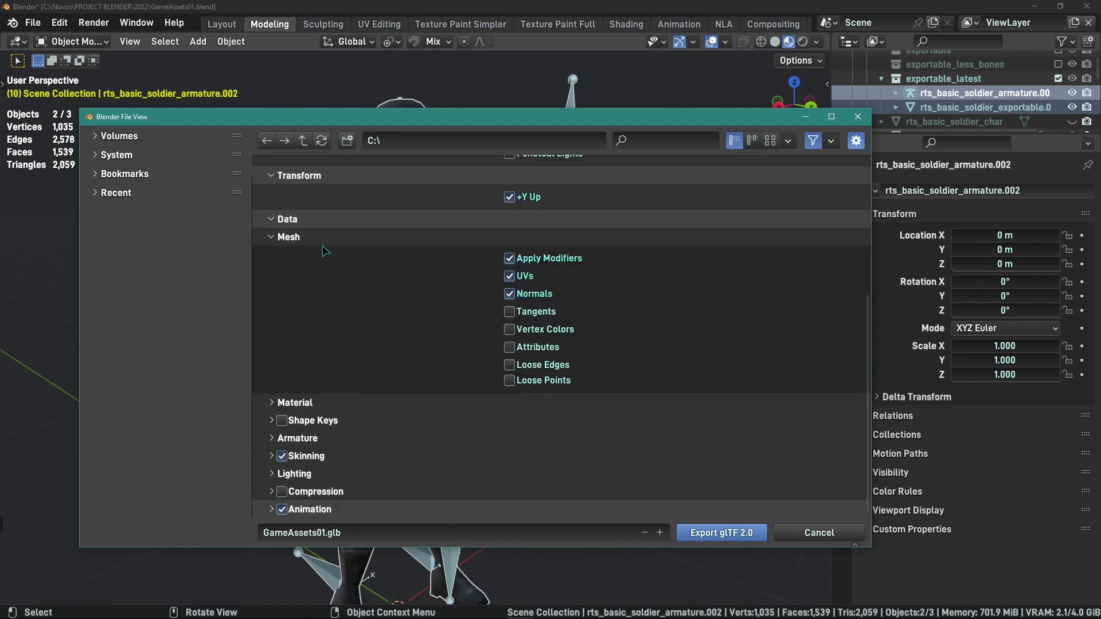
left_click(337, 239)
scroll(397, 349, "up", 3)
scroll(390, 350, "down", 3)
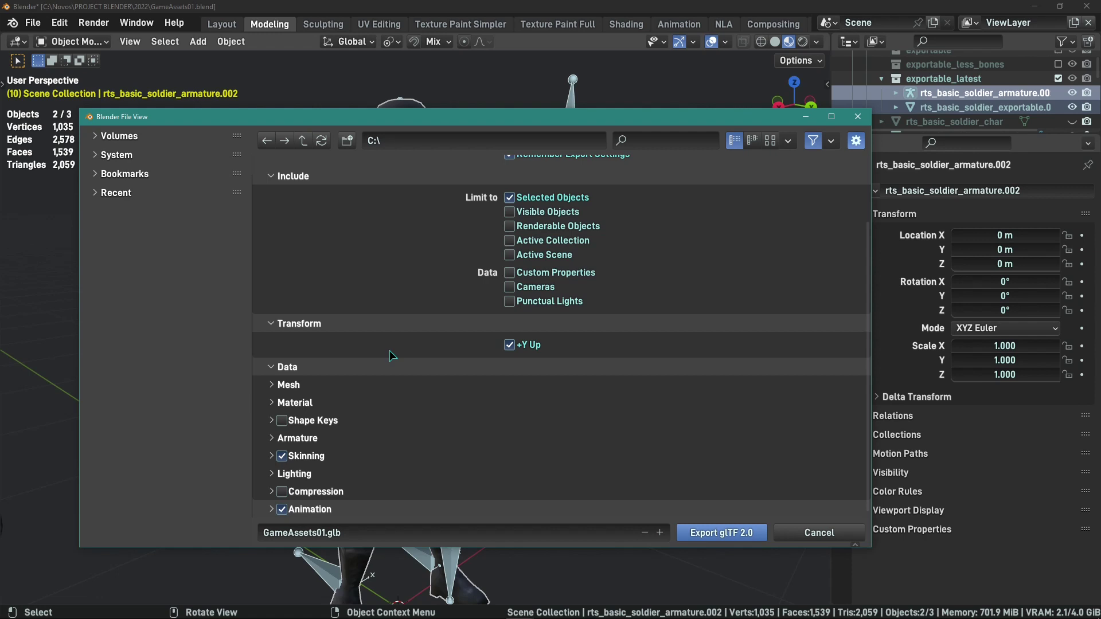
left_click(809, 533)
Orbit to a three-quarter view of the soldier and deselect everything with Alt+A
scroll(495, 275, "up", 3)
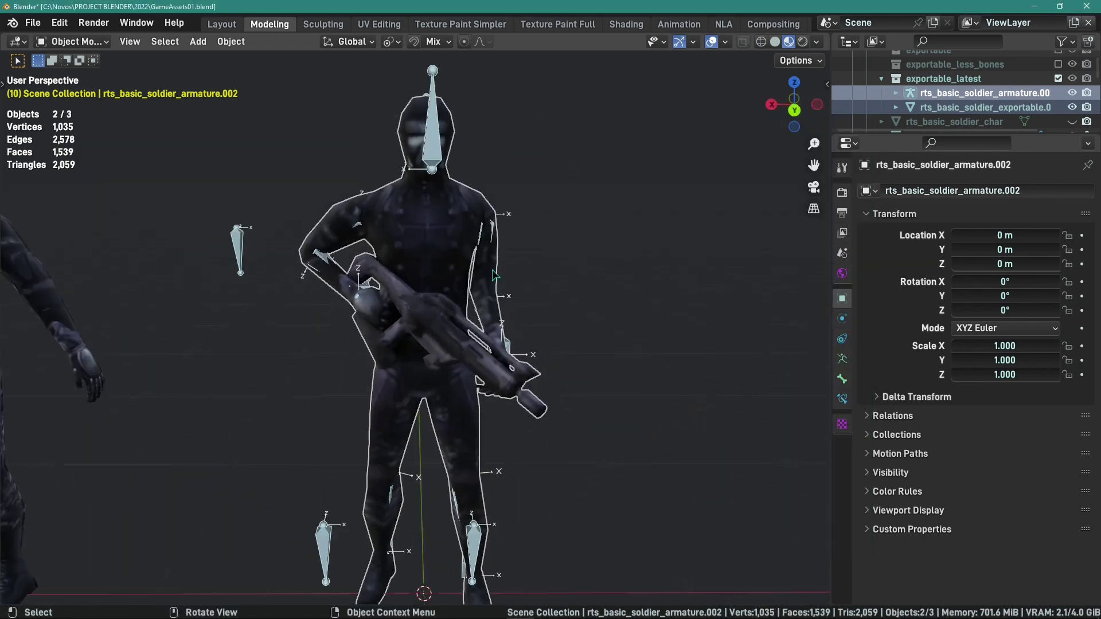
scroll(496, 276, "down", 4)
middle_click_drag(496, 276, 577, 315)
scroll(577, 314, "up", 2)
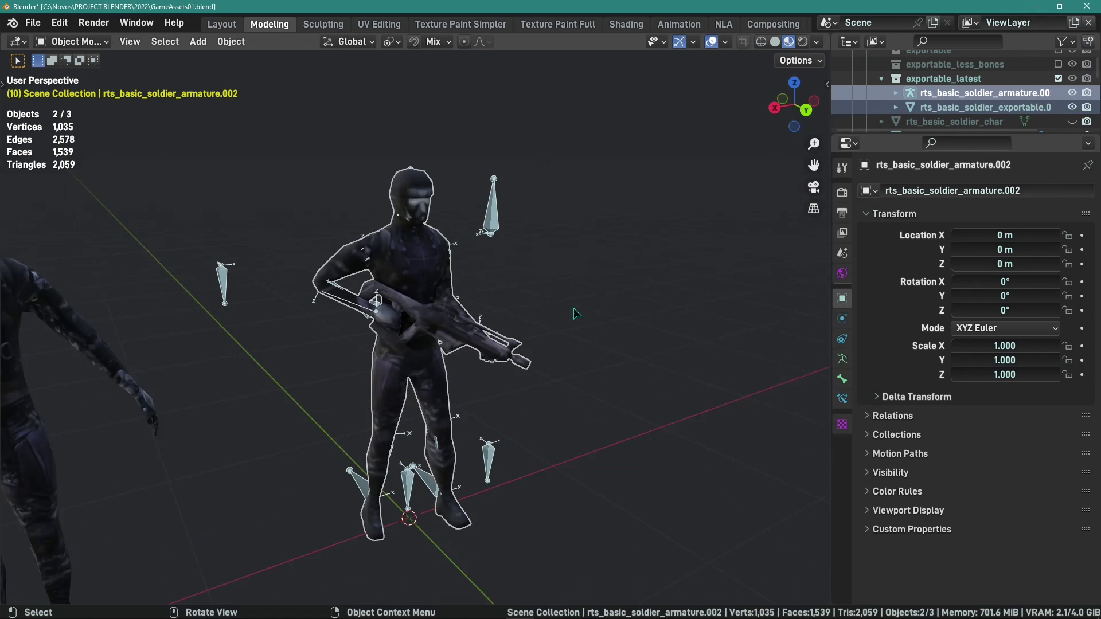
key("alt+a")
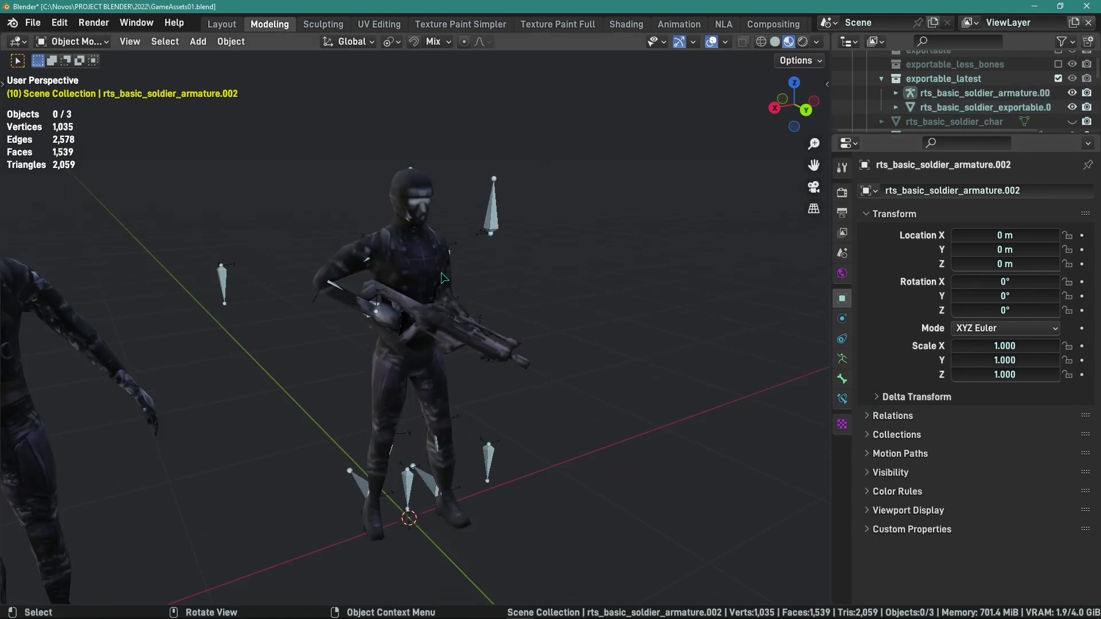
Select the soldier's armature and switch to the Nonlinear Animation workspace
scroll(646, 307, "up", 3)
middle_click_drag(646, 307, 593, 339)
scroll(592, 340, "down", 2)
middle_click_drag(494, 370, 541, 397)
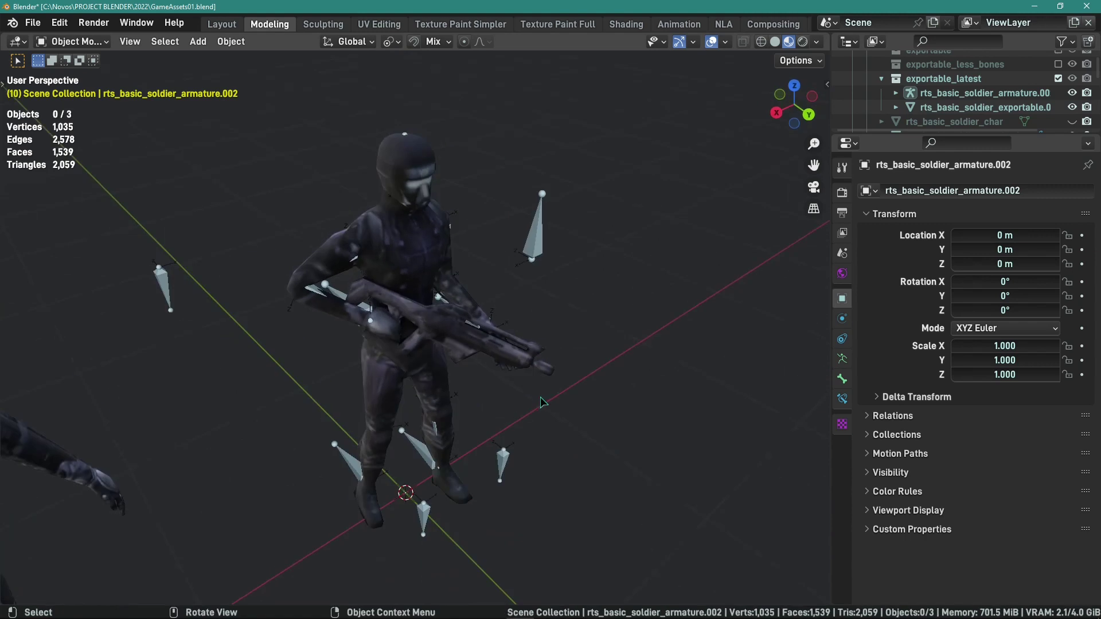
left_click(524, 239)
middle_click_drag(500, 287, 526, 351)
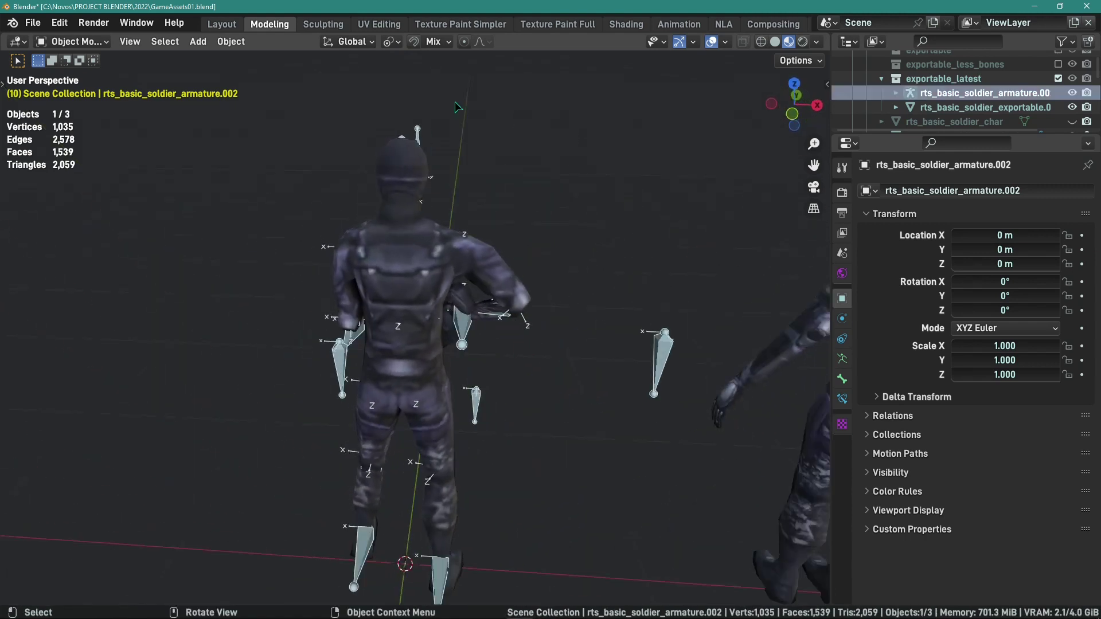
left_click(722, 24)
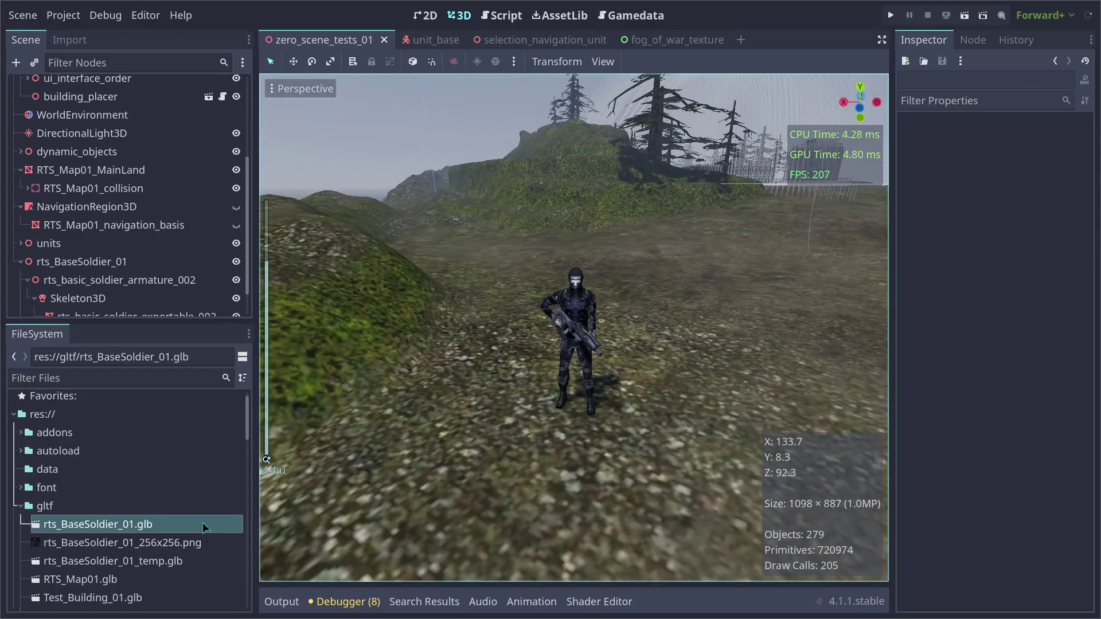
Place rts_BaseSoldier_01.glb in the scene as rts_BaseSoldier_02 and make it local
left_click_drag(203, 525, 467, 422)
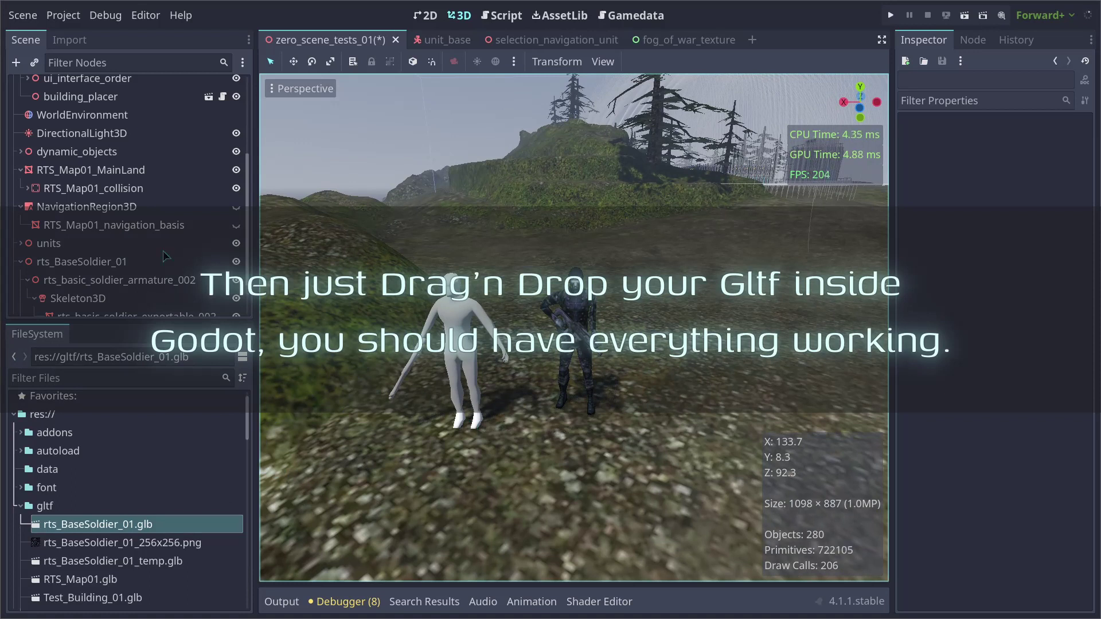
scroll(164, 256, "down", 3)
right_click(121, 305)
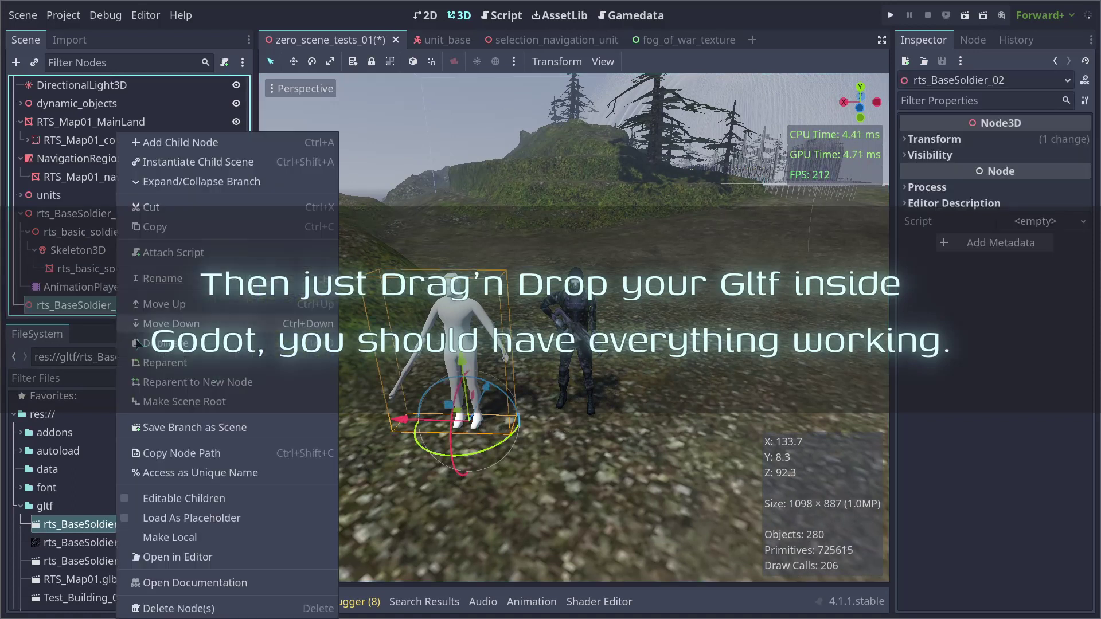
left_click(172, 543)
scroll(130, 251, "down", 3)
Set the new soldier's AnimationPlayer to loop RTS_BasicSoldier_Walk01 and play it
left_click(83, 305)
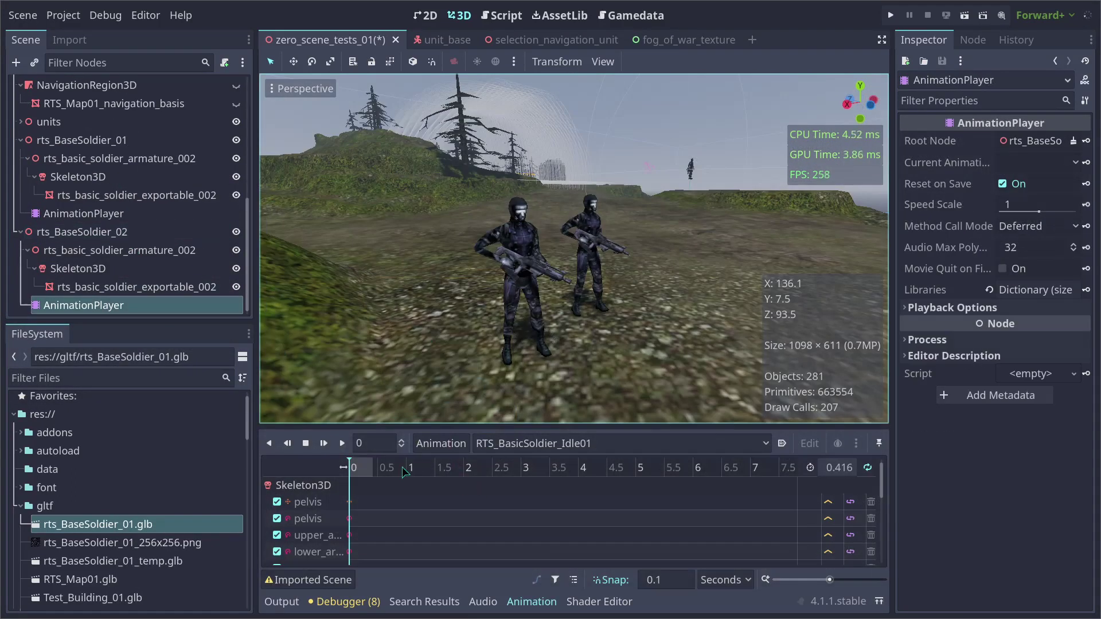
left_click(505, 444)
left_click(396, 482)
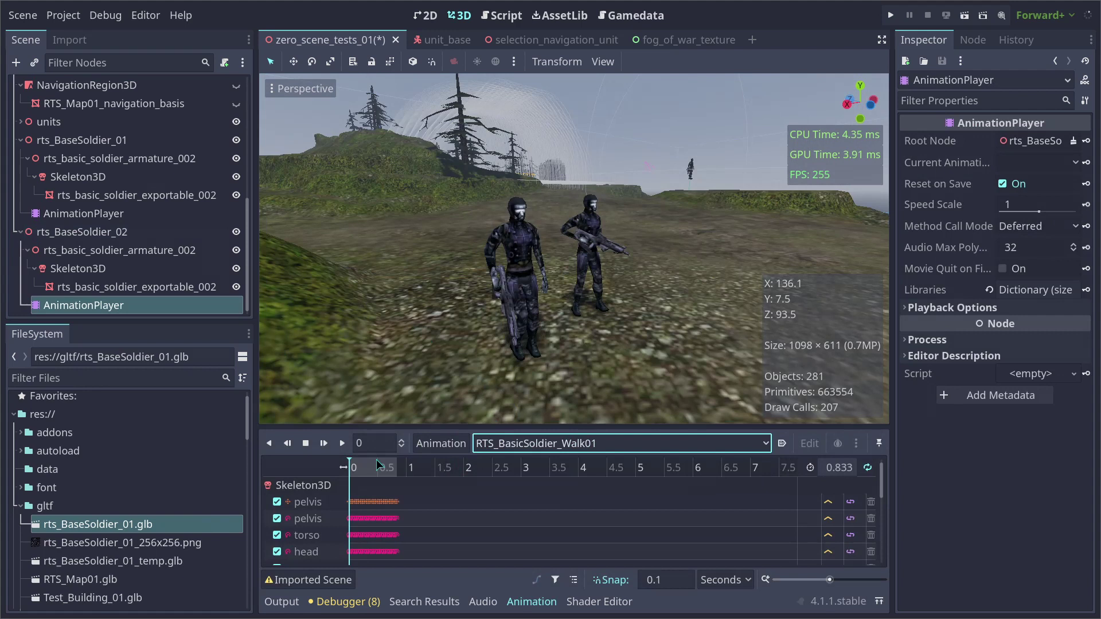
left_click(867, 468)
left_click(342, 444)
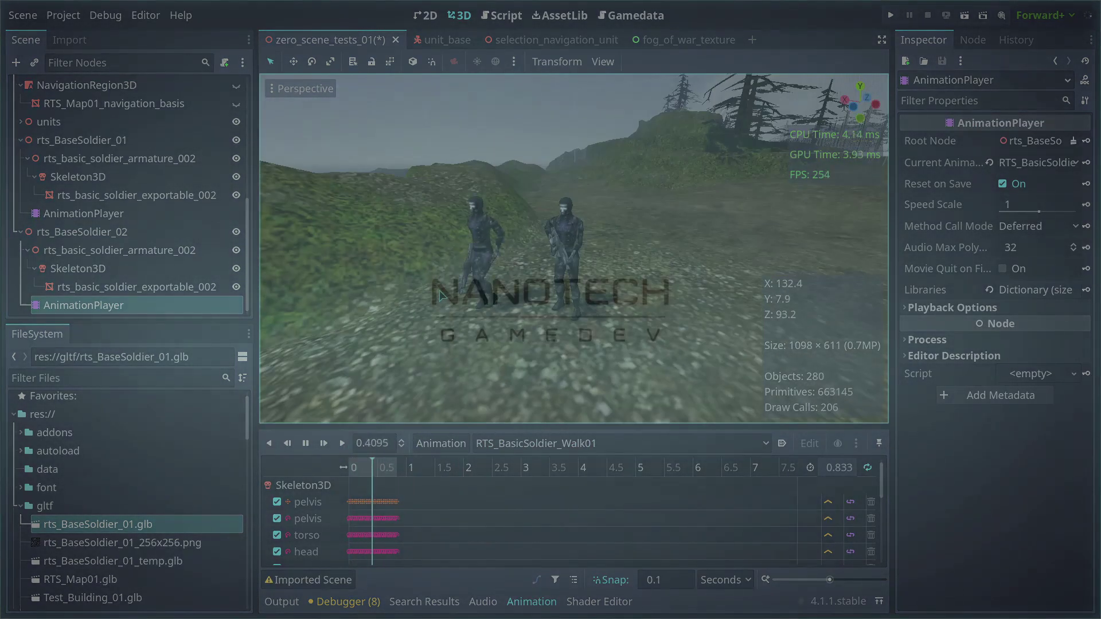